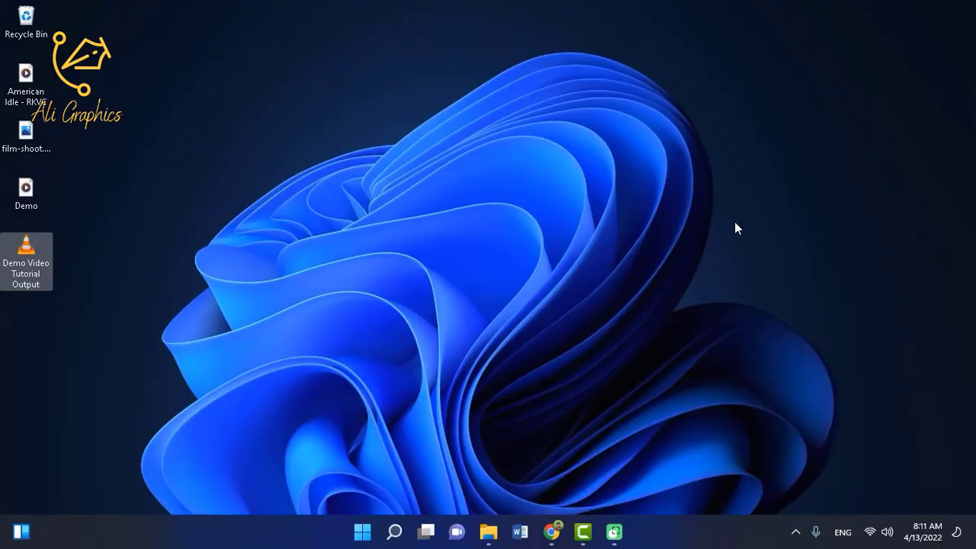
# Switch to Chrome and examine the Camtasia product page, including its headline and free trial download section
pyautogui.click(552, 532)
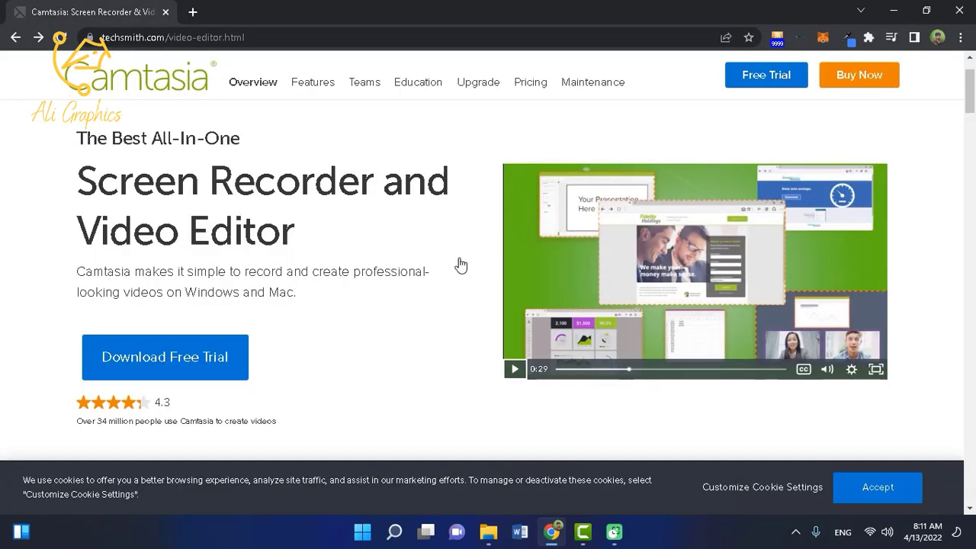
pyautogui.scroll(-2, 250, 340)
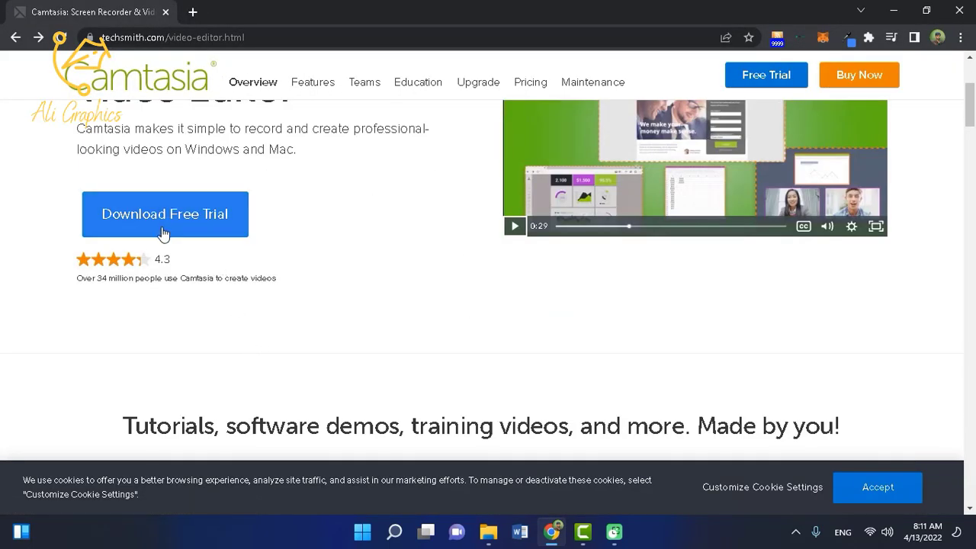
pyautogui.scroll(2, 381, 274)
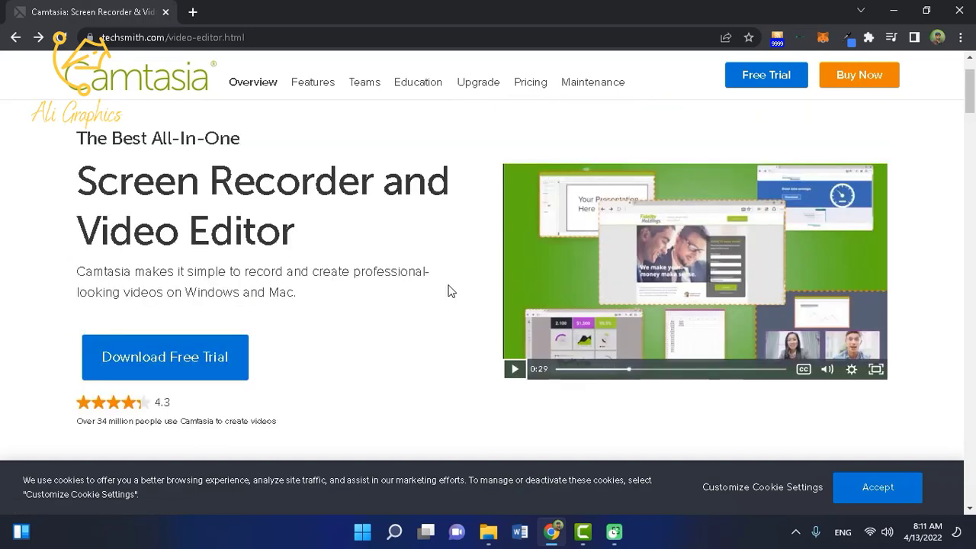
pyautogui.scroll(-3, 409, 326)
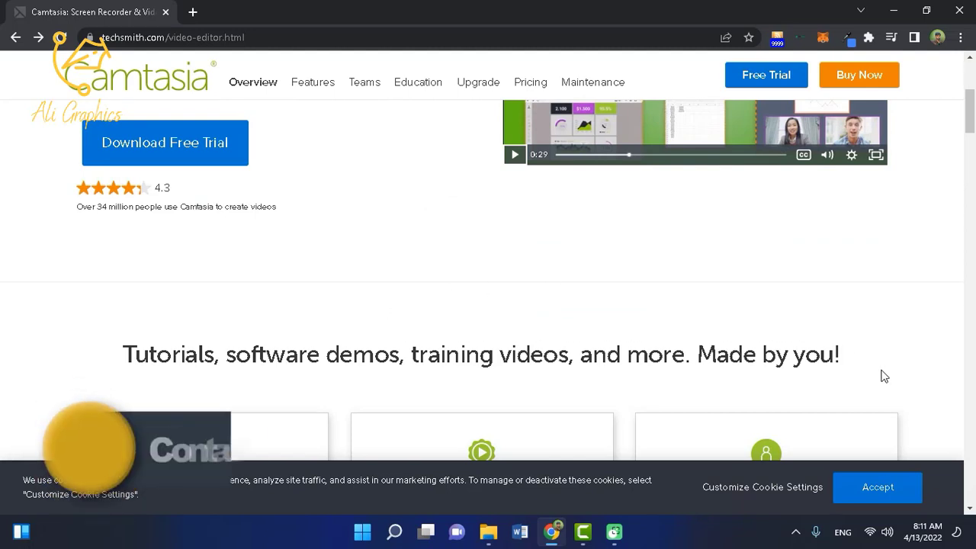
pyautogui.scroll(3, 403, 244)
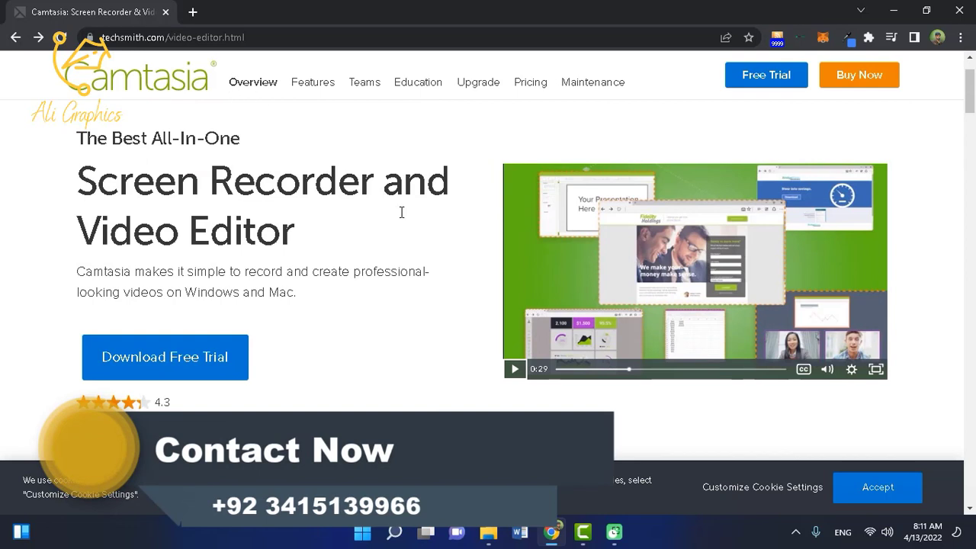
pyautogui.moveTo(300, 238); pyautogui.dragTo(76, 182)
pyautogui.click(372, 225)
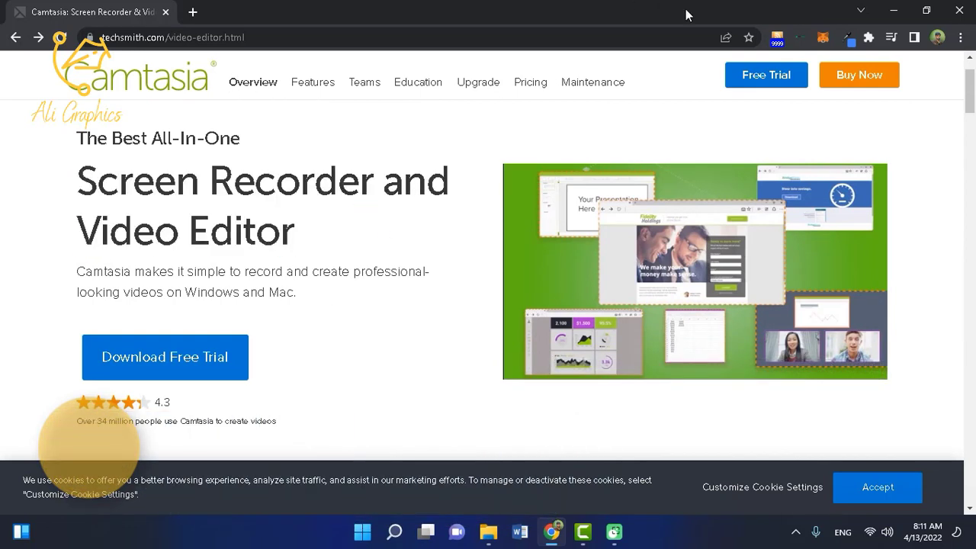
pyautogui.click(893, 12)
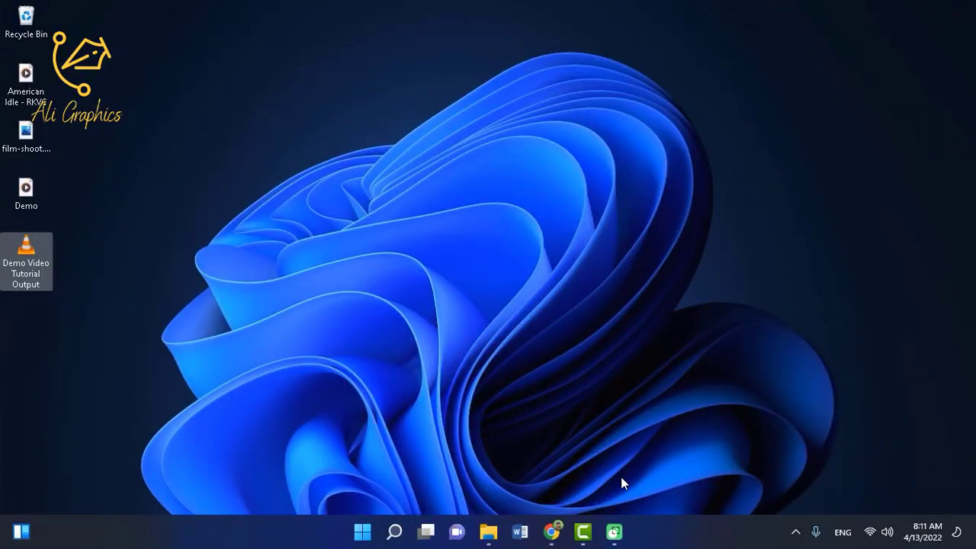
# Switch to Camtasia and start a new empty project from the welcome window
pyautogui.click(582, 534)
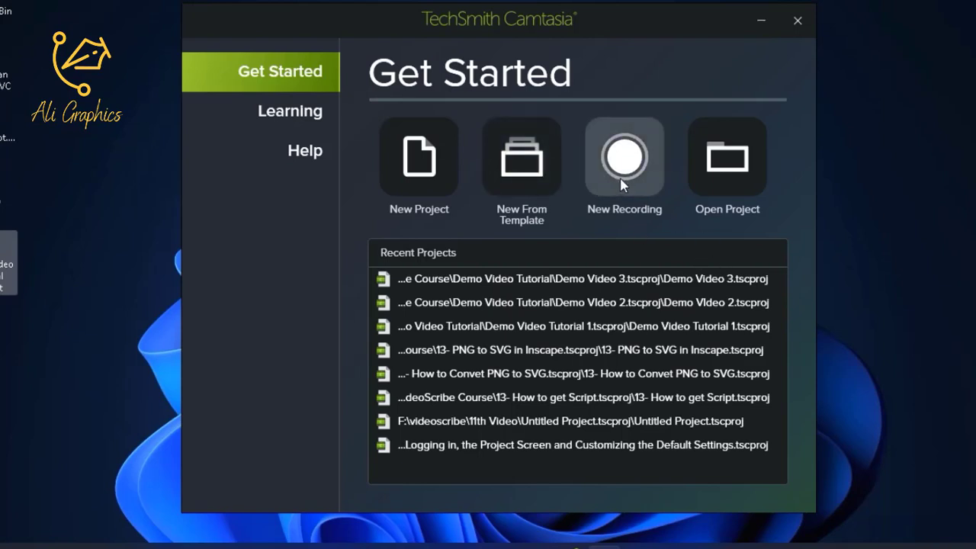
pyautogui.click(746, 180)
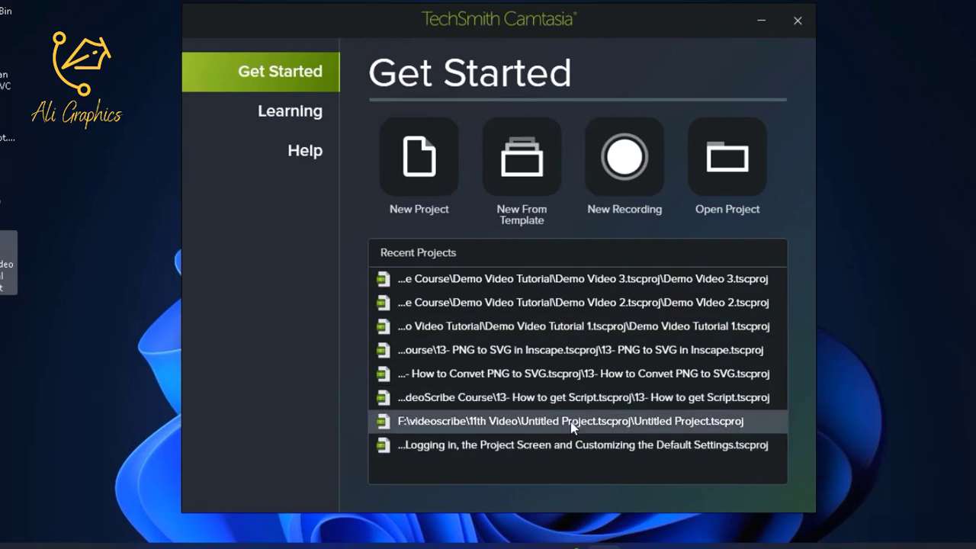
pyautogui.click(423, 178)
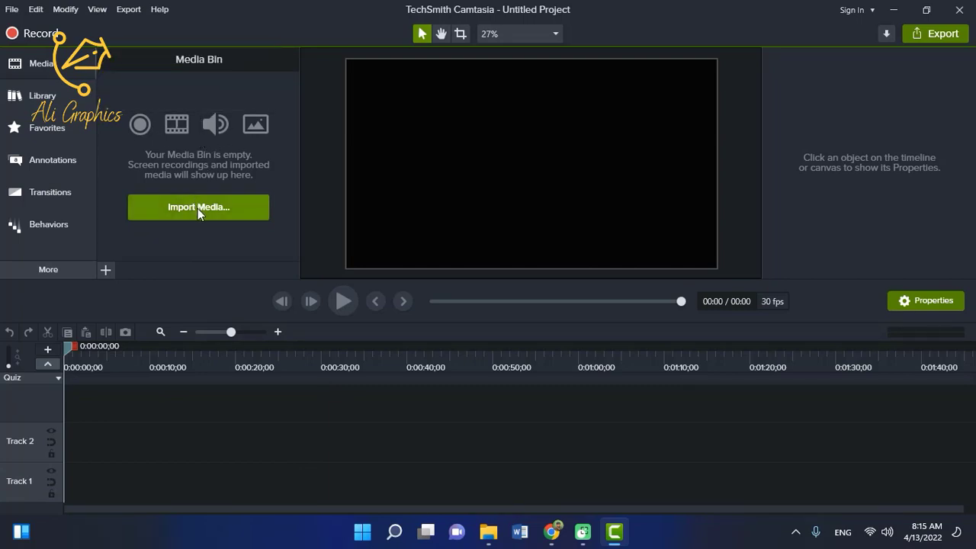
# Import the Demo Video Tutorial Output video from the Desktop into the media bin
pyautogui.click(107, 269)
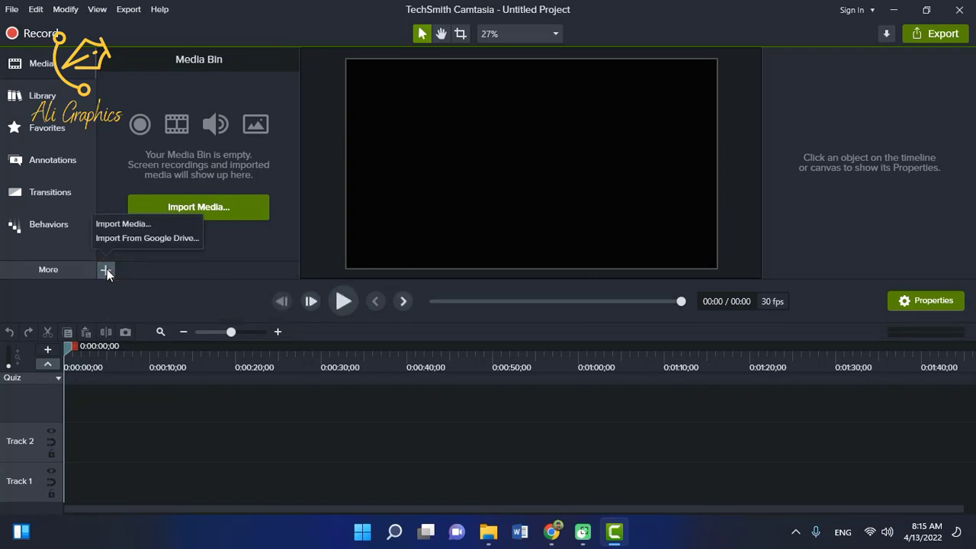
pyautogui.click(149, 223)
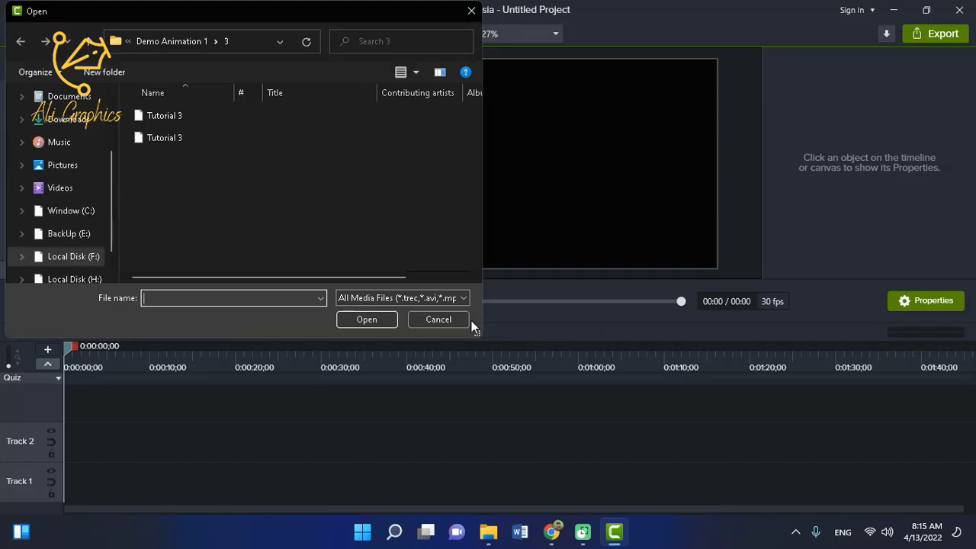
pyautogui.scroll(3, 96, 188)
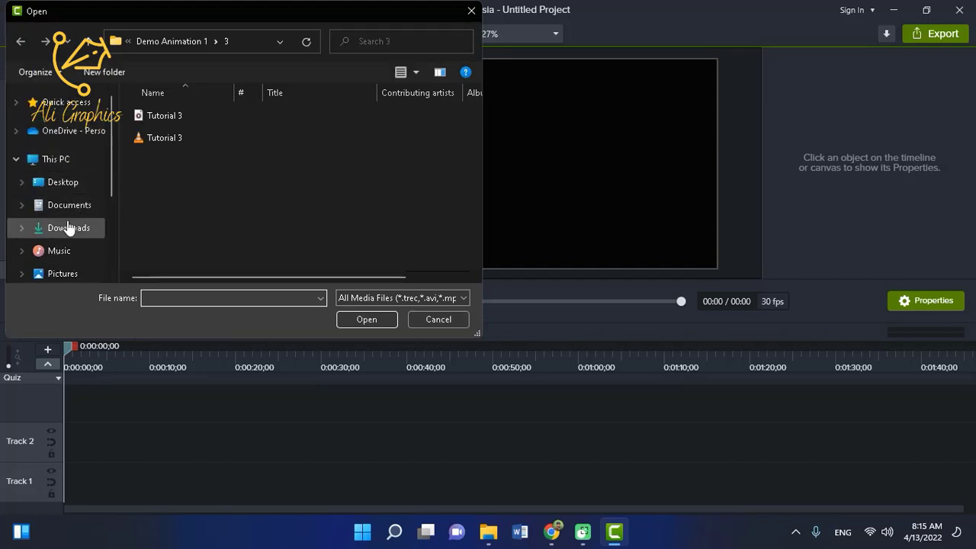
pyautogui.click(65, 189)
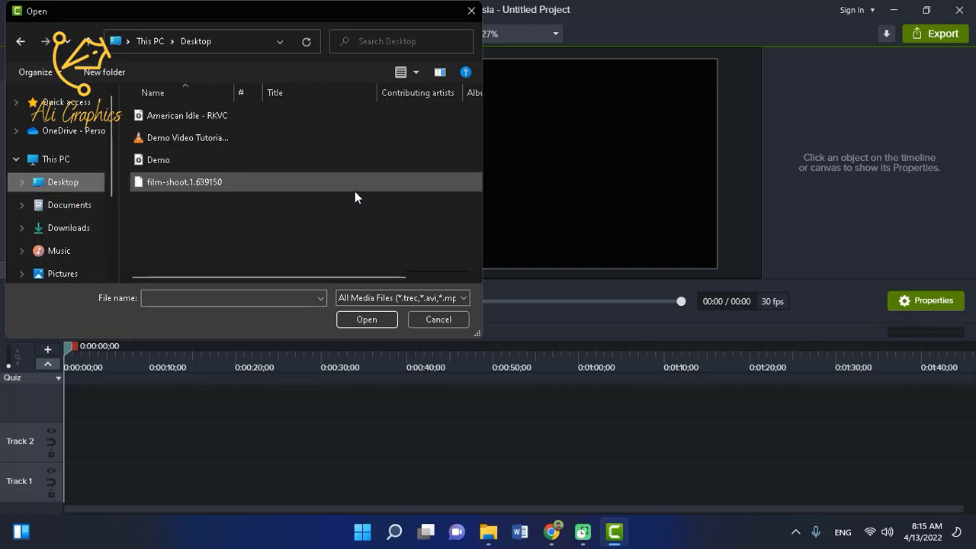
pyautogui.click(187, 139)
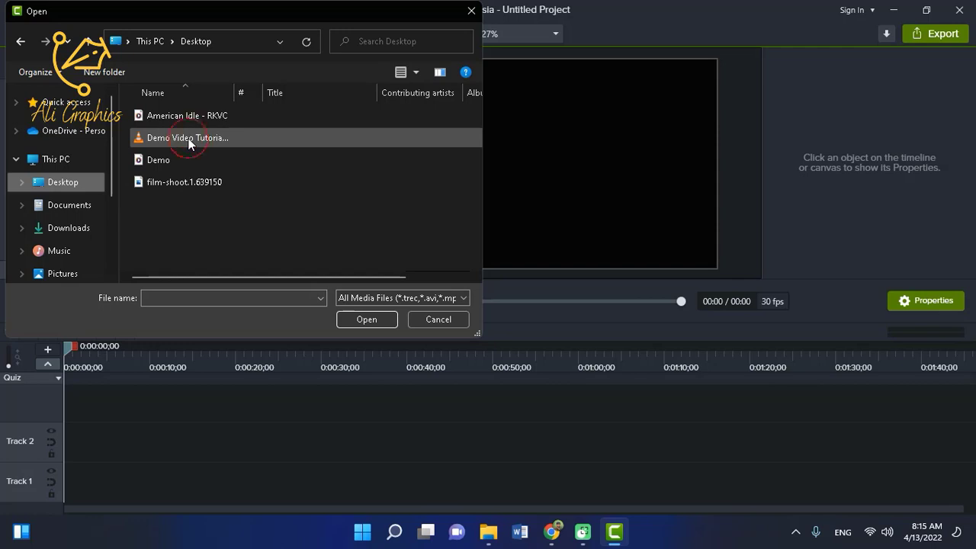
pyautogui.click(385, 320)
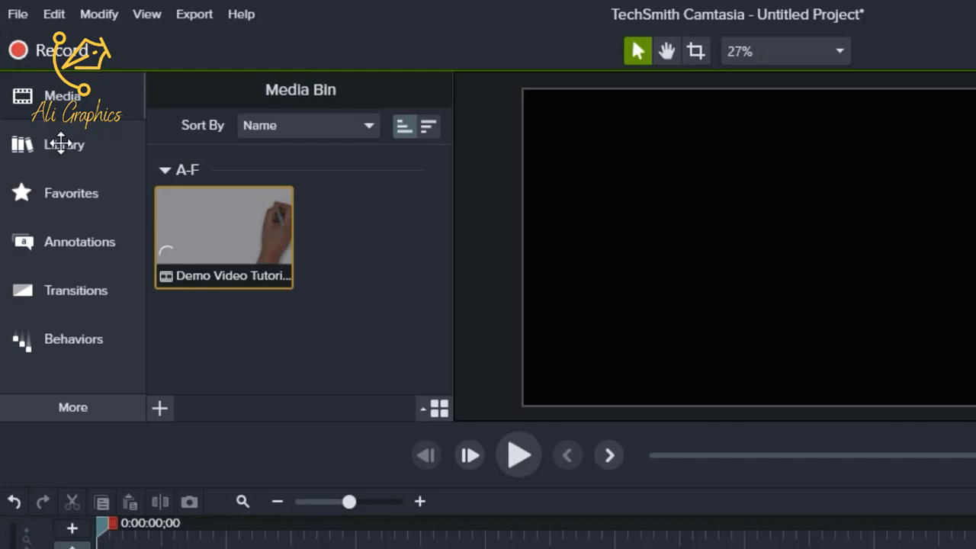
# Browse the Icons folder and its Buildings subfolder in the Camtasia 2021 library
pyautogui.click(61, 143)
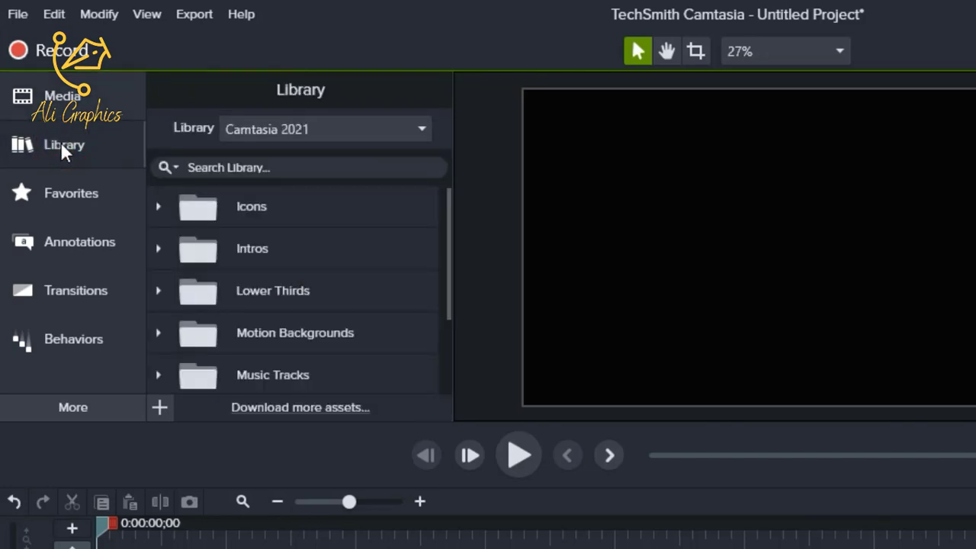
pyautogui.click(157, 206)
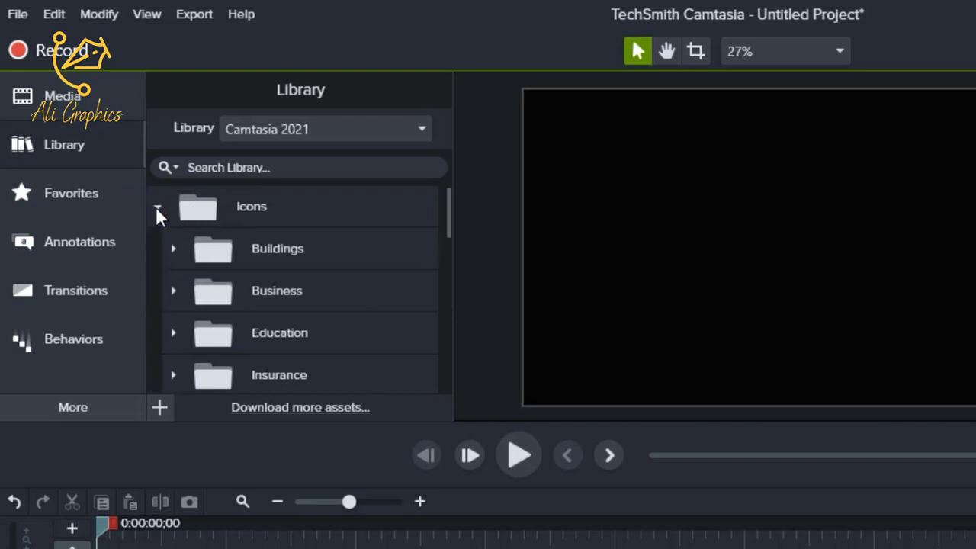
pyautogui.click(173, 247)
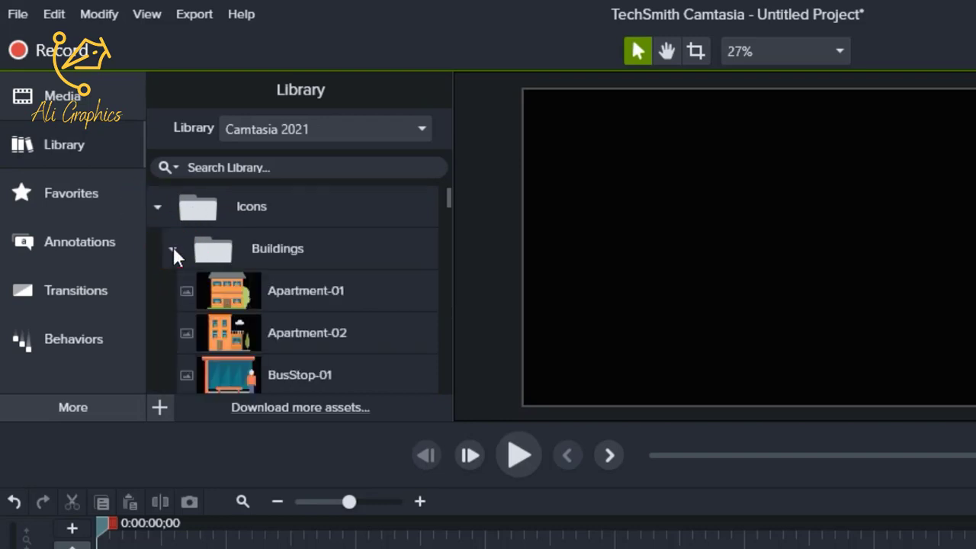
pyautogui.click(173, 250)
pyautogui.scroll(-3, 255, 328)
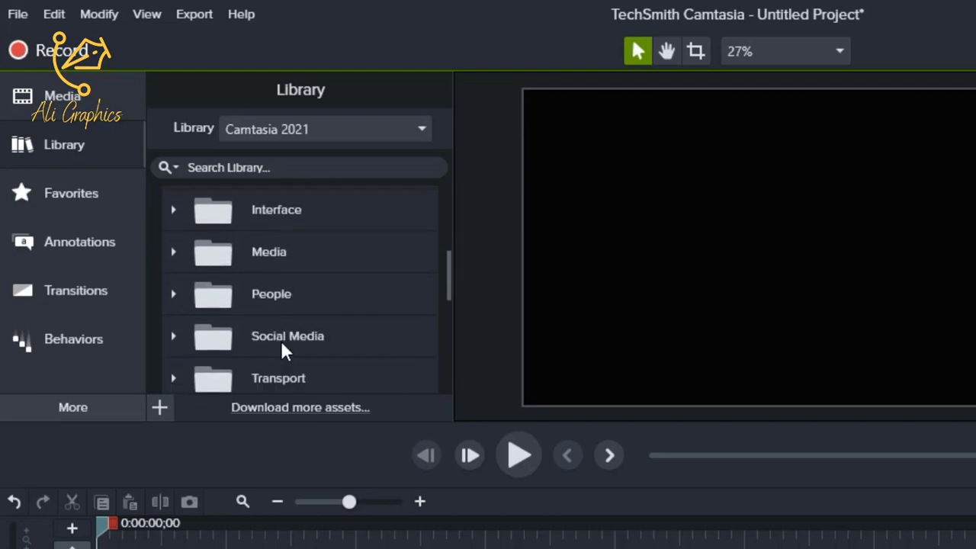
pyautogui.scroll(3, 281, 340)
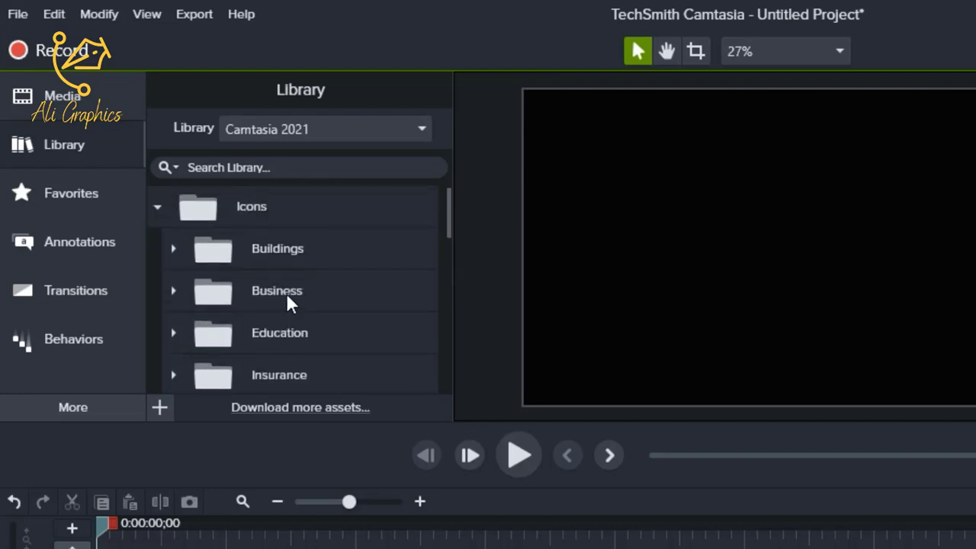
pyautogui.click(156, 206)
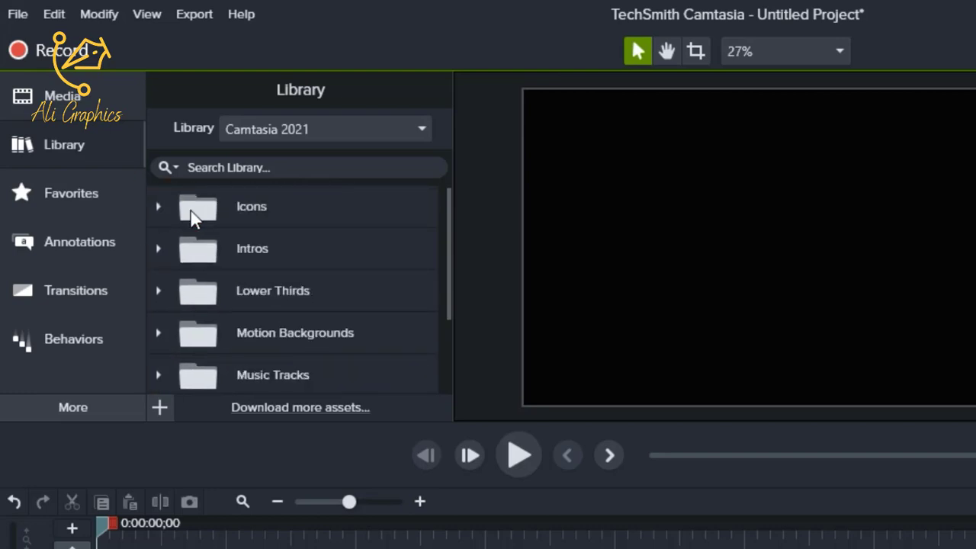
# Place the linewipe intro from the library's Intros folder at the very start of Track 2
pyautogui.click(156, 240)
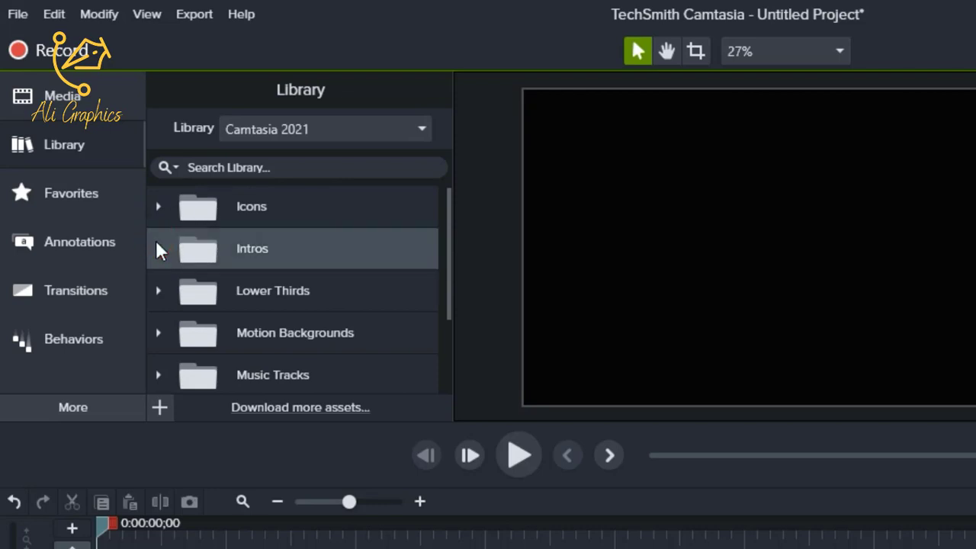
pyautogui.click(158, 249)
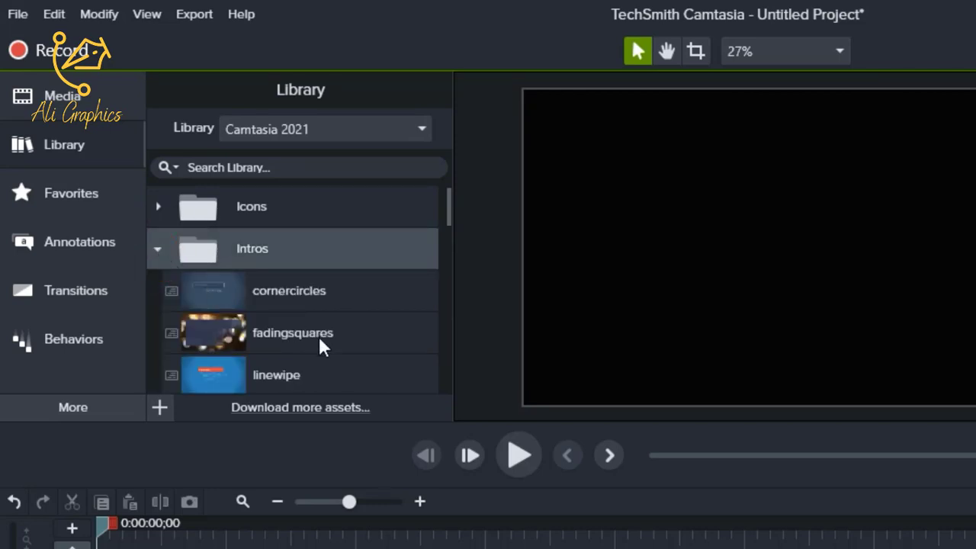
pyautogui.scroll(-2, 319, 336)
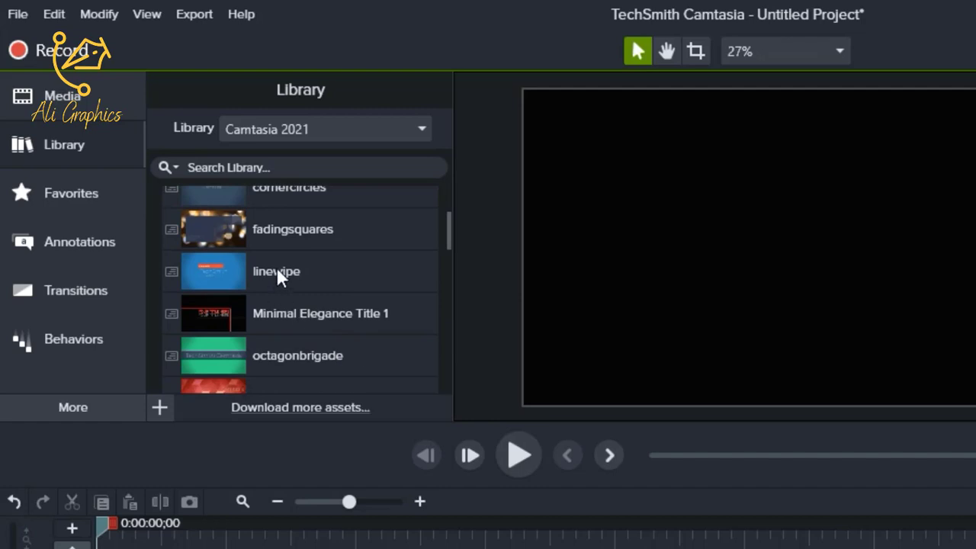
pyautogui.scroll(-5, 368, 343)
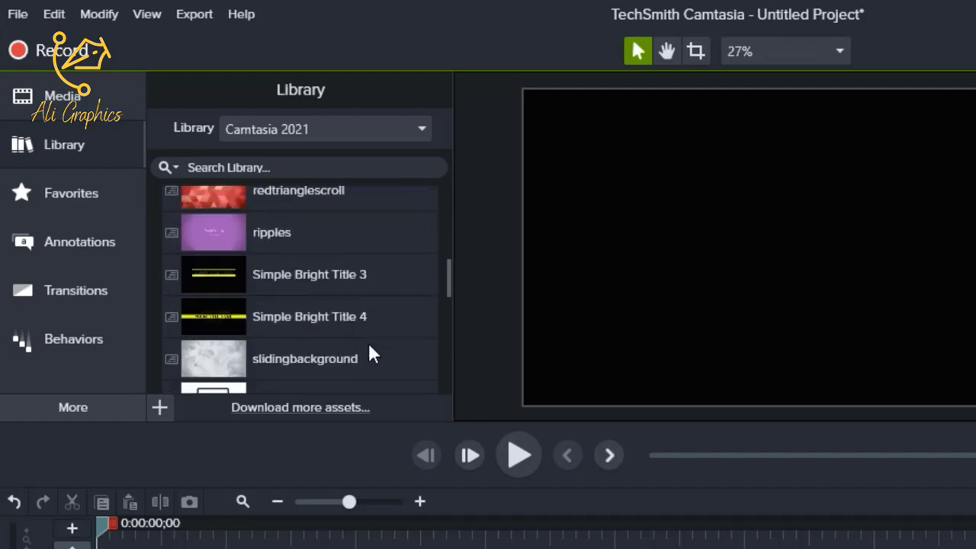
pyautogui.scroll(3, 368, 342)
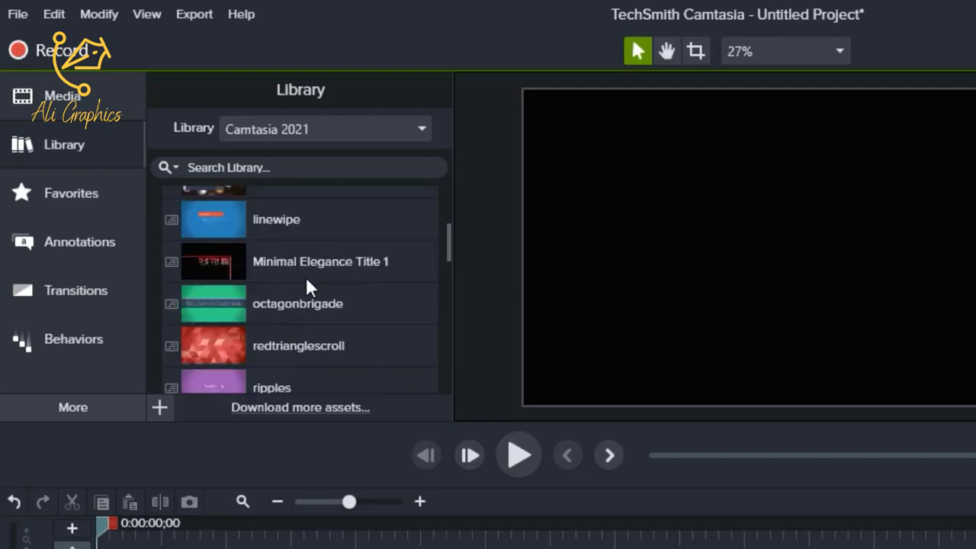
pyautogui.moveTo(345, 217); pyautogui.dragTo(341, 261)
pyautogui.moveTo(337, 320); pyautogui.dragTo(159, 548)
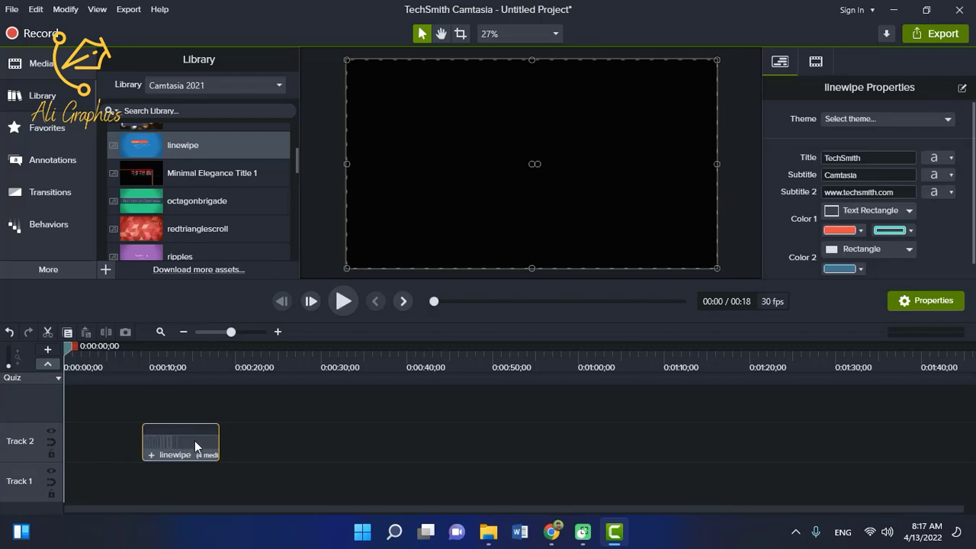
pyautogui.moveTo(201, 442); pyautogui.dragTo(94, 440)
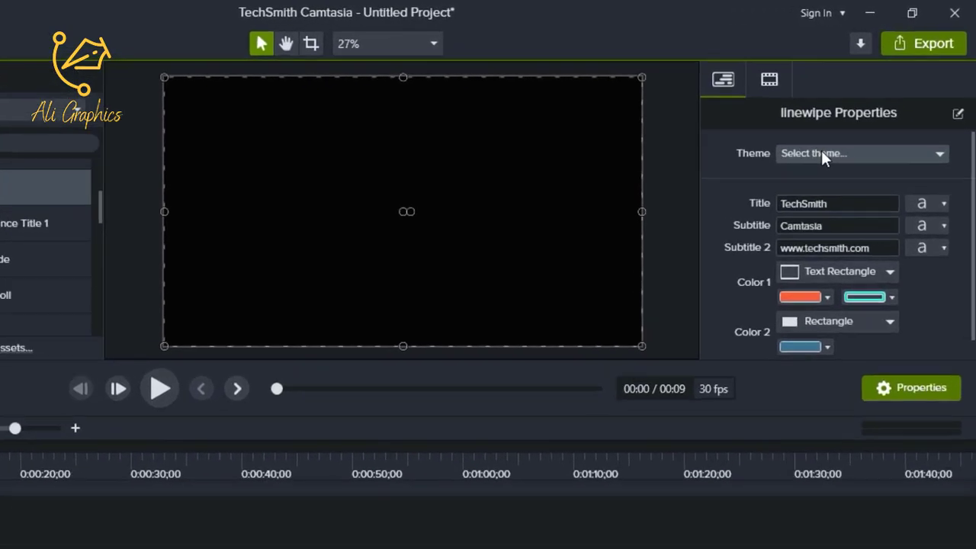
# Examine the theme choices and the title text field in the linewipe intro's properties
pyautogui.click(821, 152)
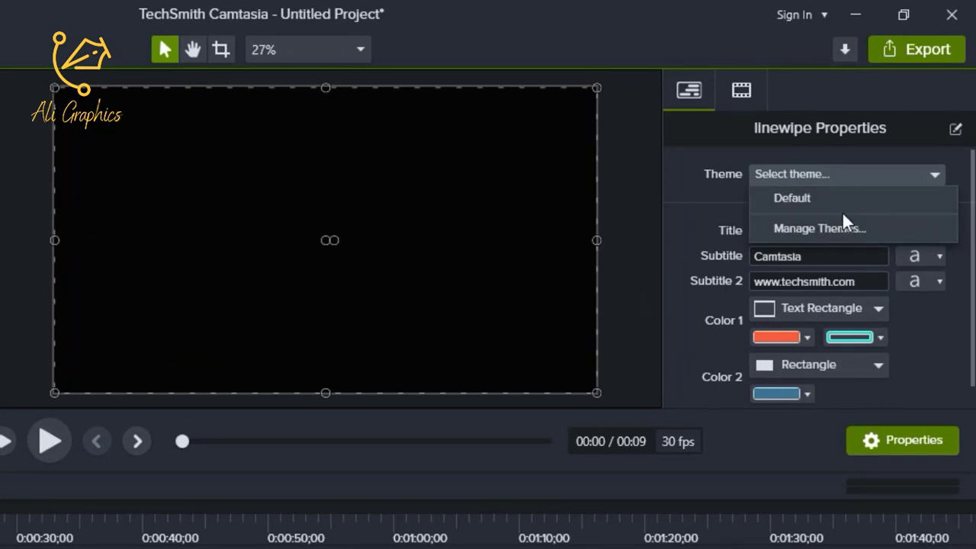
pyautogui.click(846, 176)
pyautogui.doubleClick(822, 232)
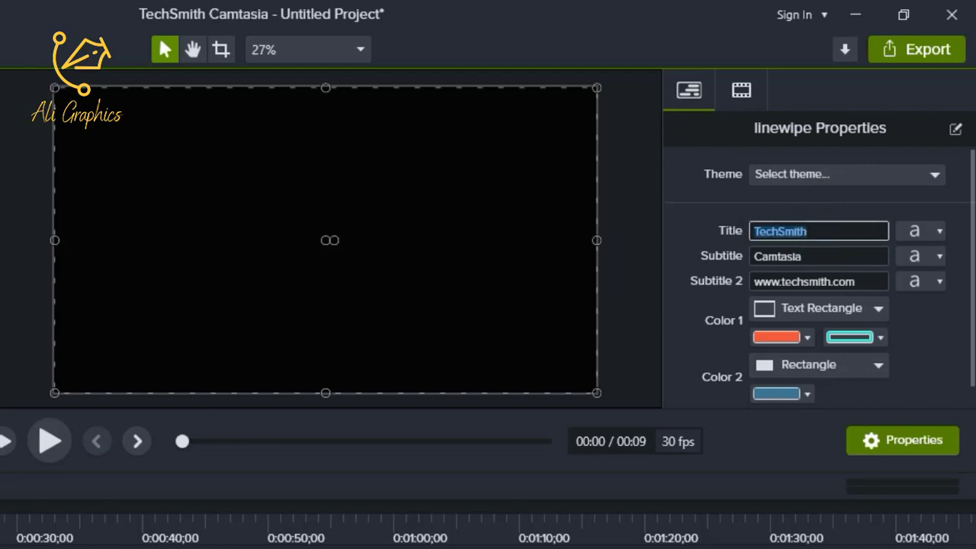
# Preview the linewipe intro by scrubbing through it and playing it from the start of the timeline
pyautogui.moveTo(182, 441); pyautogui.dragTo(359, 441)
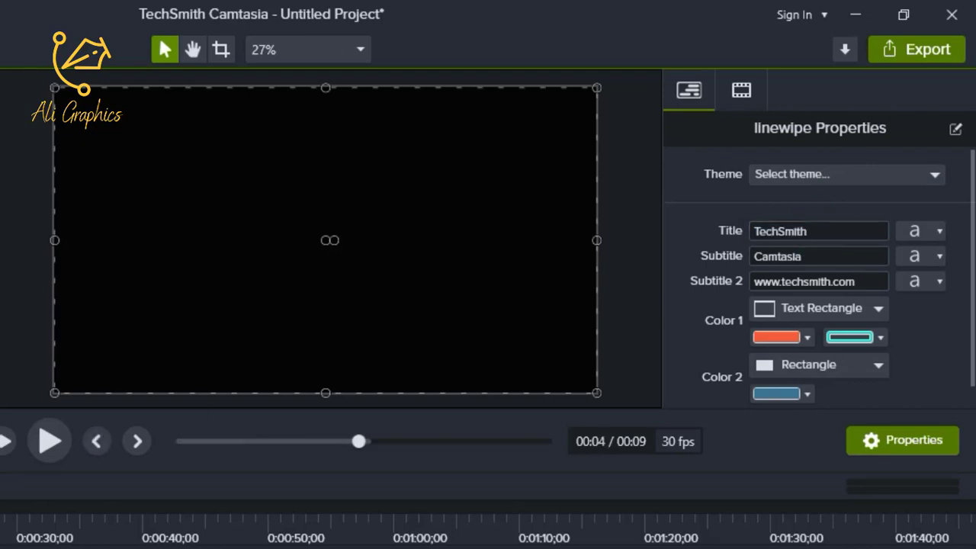
pyautogui.click(380, 386)
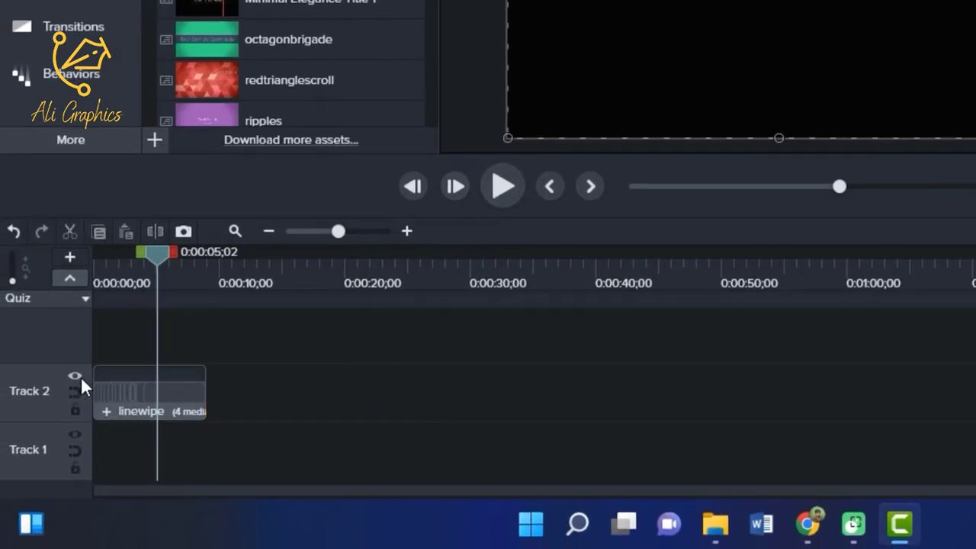
pyautogui.click(123, 390)
pyautogui.moveTo(157, 258); pyautogui.dragTo(70, 257)
pyautogui.press('space')
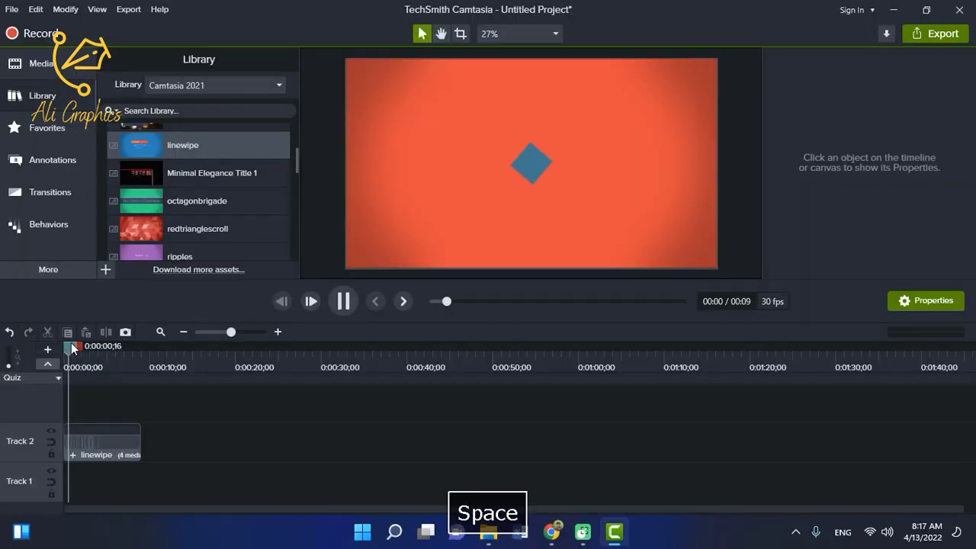
pyautogui.press('space')
pyautogui.click(96, 261)
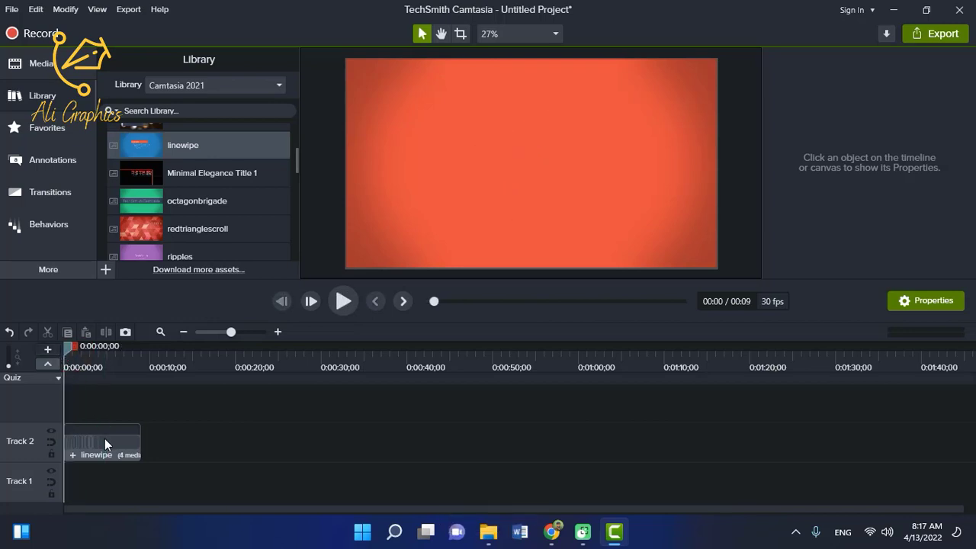
# Change the linewipe intro's title text to Aligraphics, with the playhead moved to where the title is shown
pyautogui.click(105, 438)
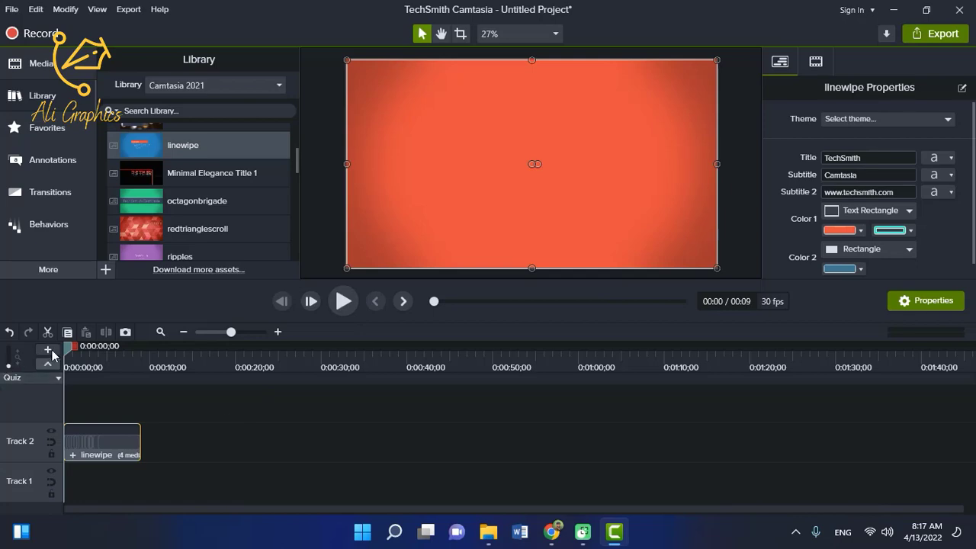
pyautogui.moveTo(71, 350); pyautogui.dragTo(116, 362)
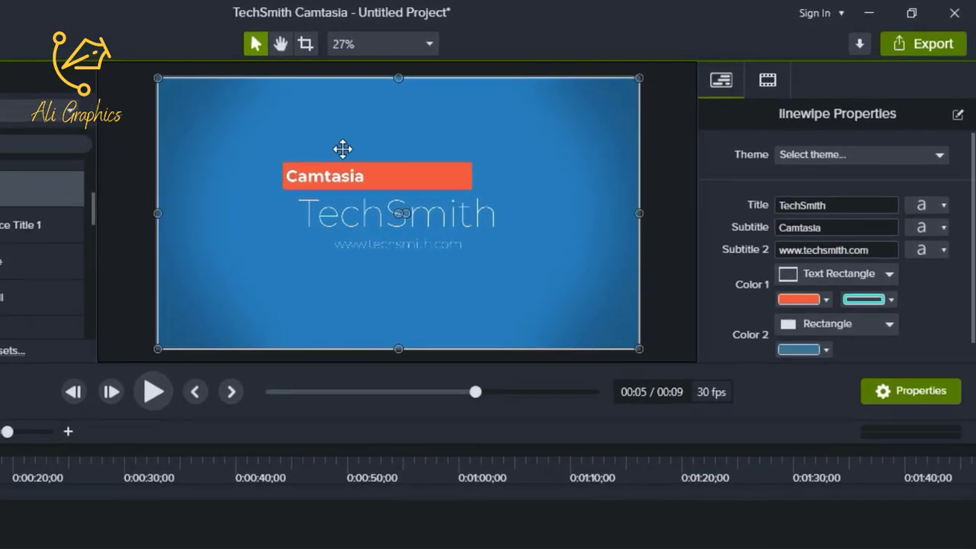
pyautogui.doubleClick(843, 205)
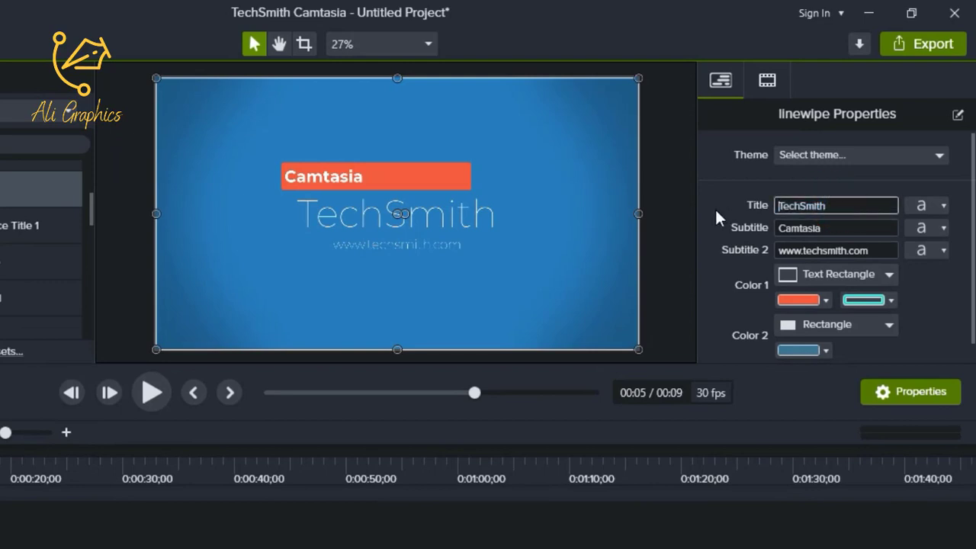
pyautogui.click(837, 206)
pyautogui.doubleClick(830, 206)
pyautogui.write('Allgraphics')
pyautogui.click(365, 496)
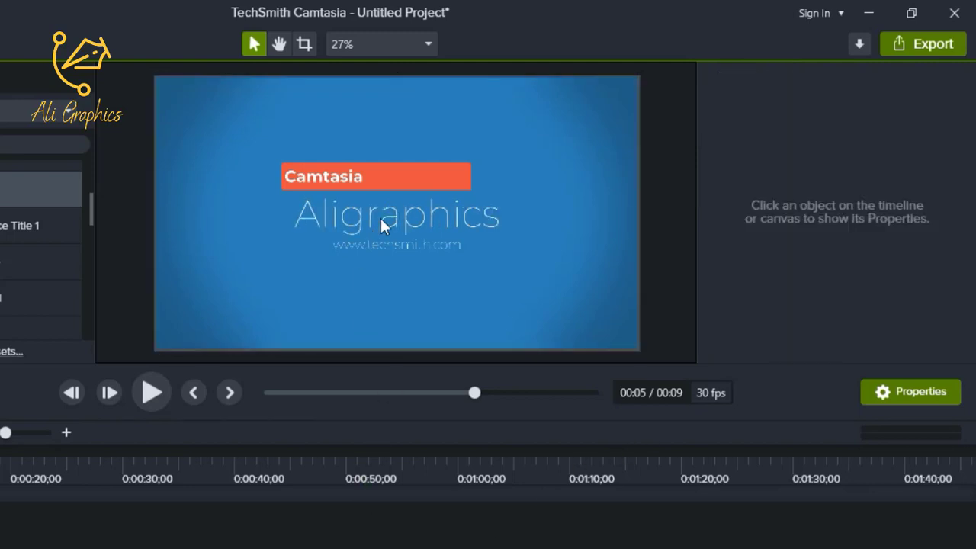
# Show the title's font settings and set the linewipe intro's Color 1 shape to Speech Bubble 1, trying Speech Bubble 2 along the way
pyautogui.click(381, 335)
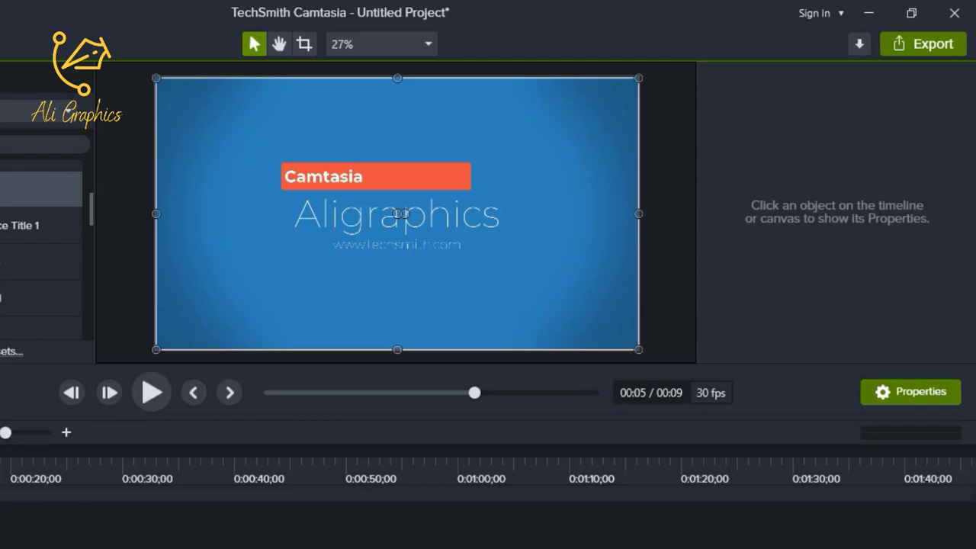
pyautogui.click(942, 206)
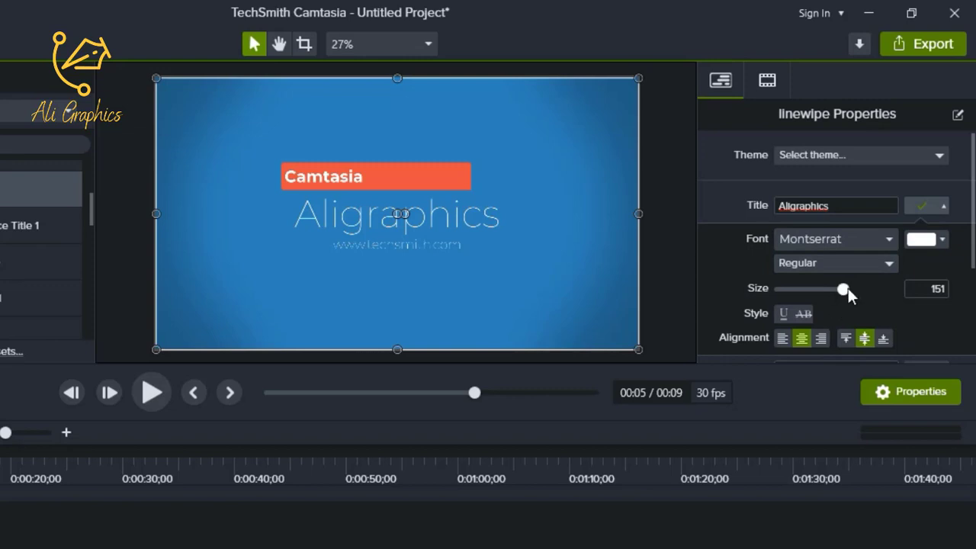
pyautogui.scroll(-1, 842, 297)
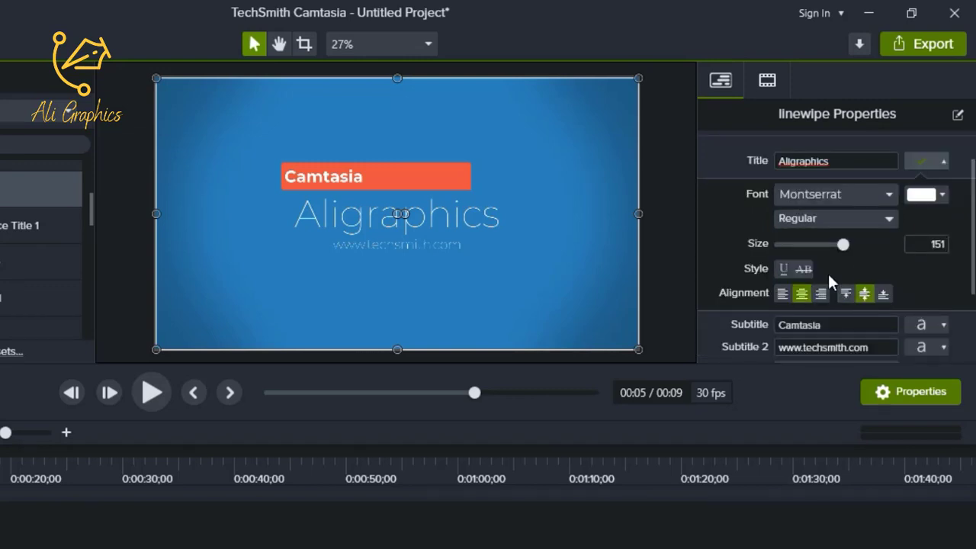
pyautogui.scroll(-2, 886, 291)
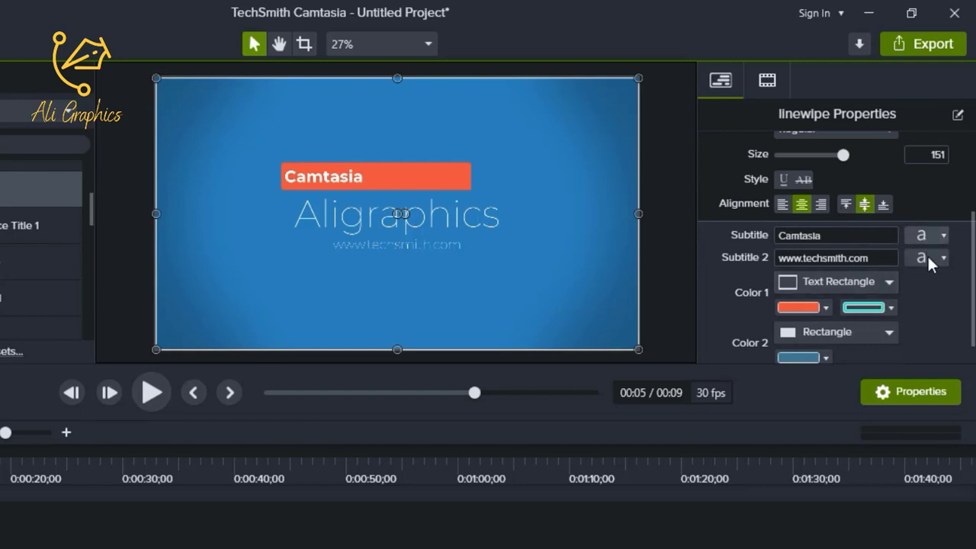
pyautogui.scroll(-1, 846, 283)
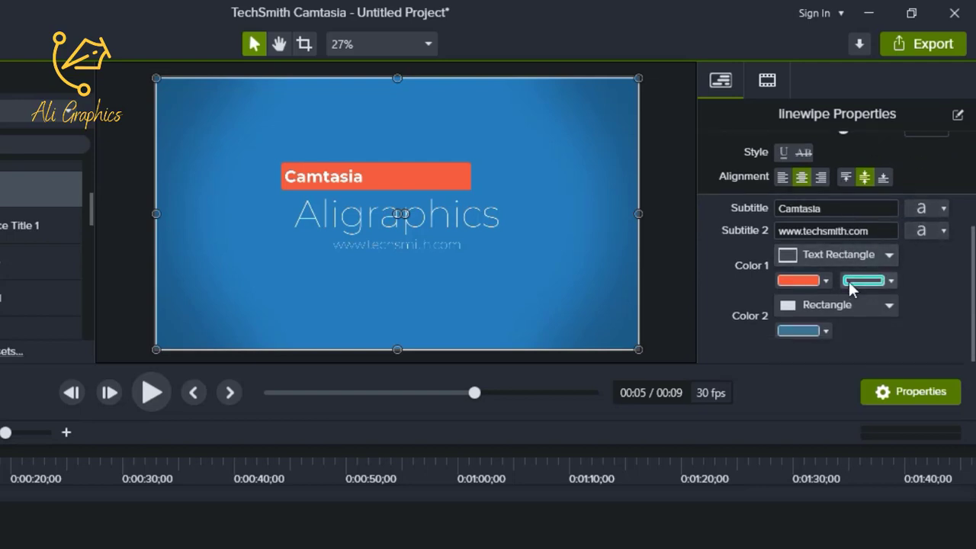
pyautogui.click(836, 254)
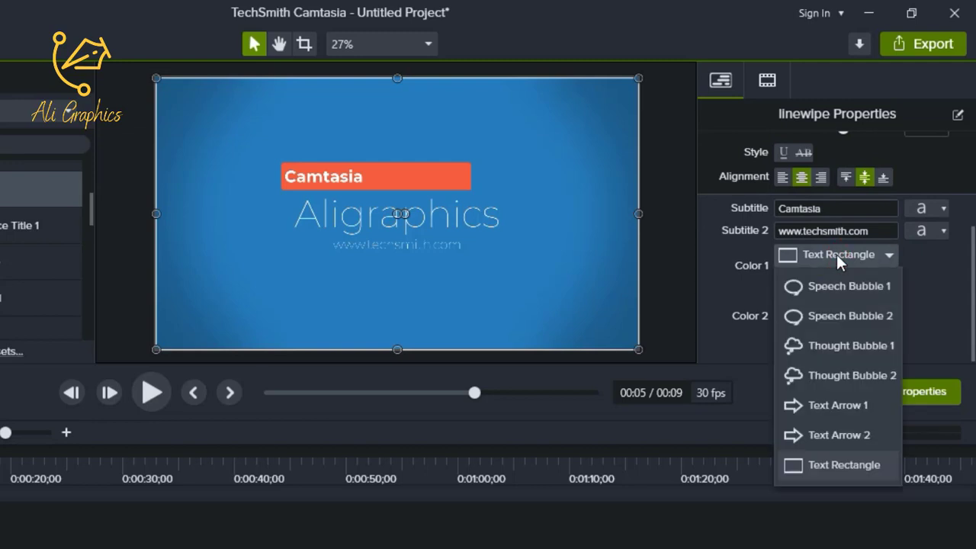
pyautogui.click(837, 287)
pyautogui.click(847, 254)
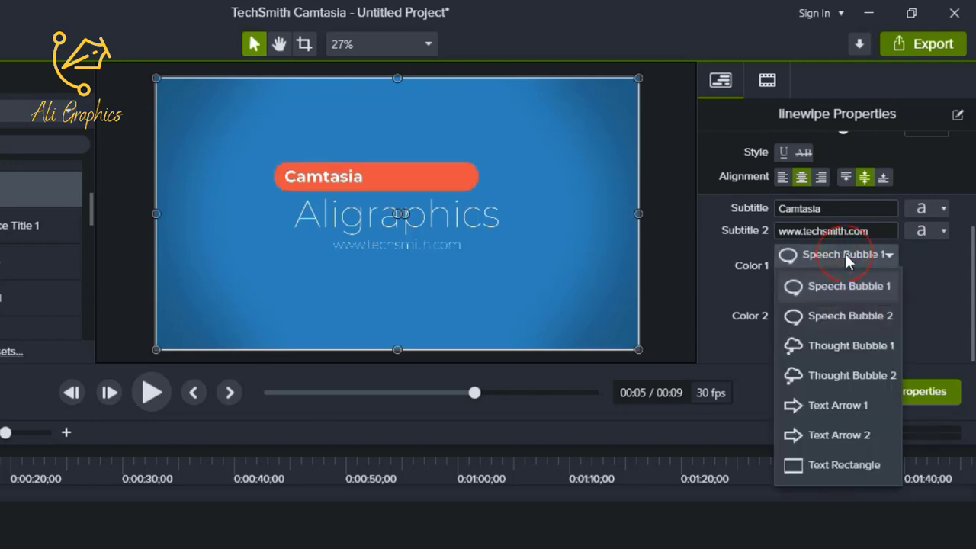
pyautogui.click(839, 315)
pyautogui.click(850, 254)
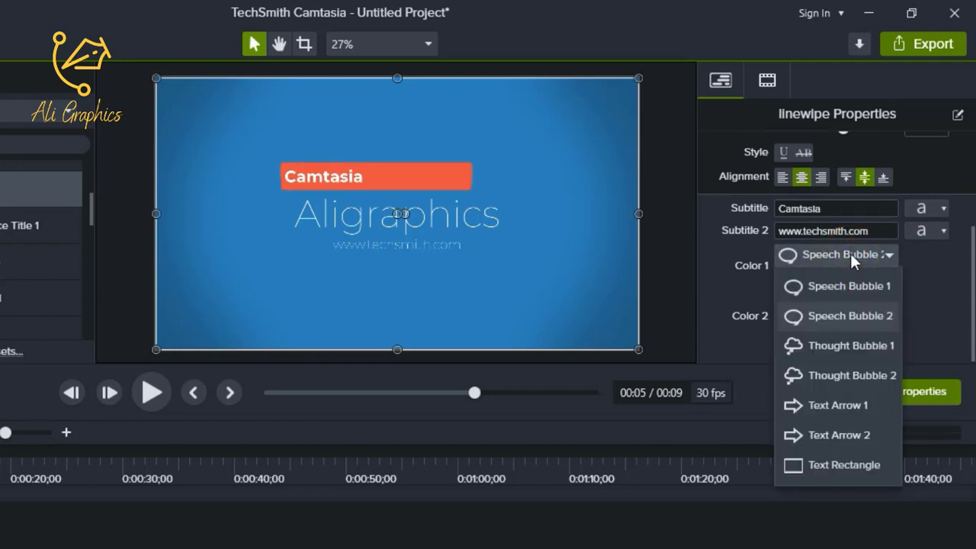
pyautogui.click(838, 282)
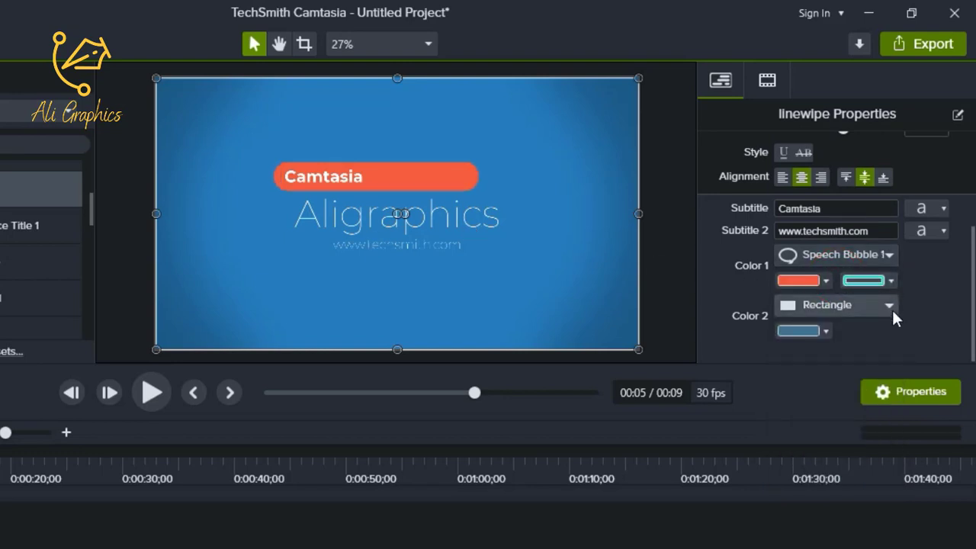
# Look at the Color 1 fill choices and set the Color 1 outline to the dark green #23423D
pyautogui.click(826, 280)
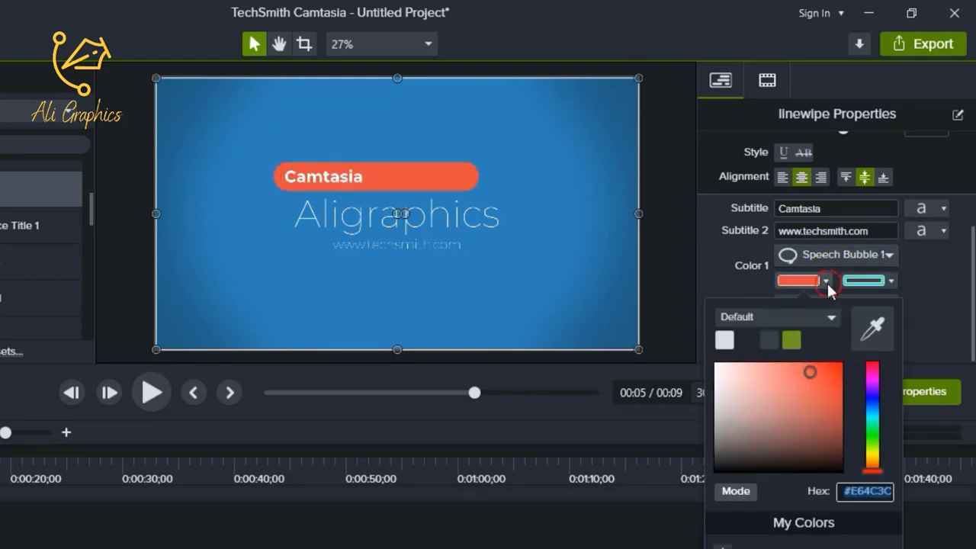
pyautogui.click(898, 281)
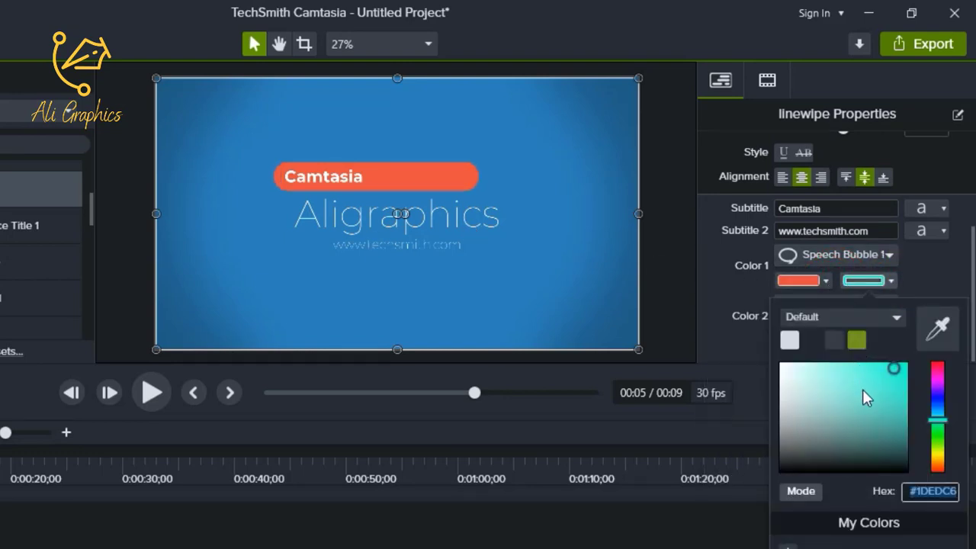
pyautogui.moveTo(863, 390)
pyautogui.mouseDown()
pyautogui.moveTo(891, 404)
pyautogui.moveTo(892, 374)
pyautogui.moveTo(907, 409)
pyautogui.moveTo(839, 445)
pyautogui.mouseUp()
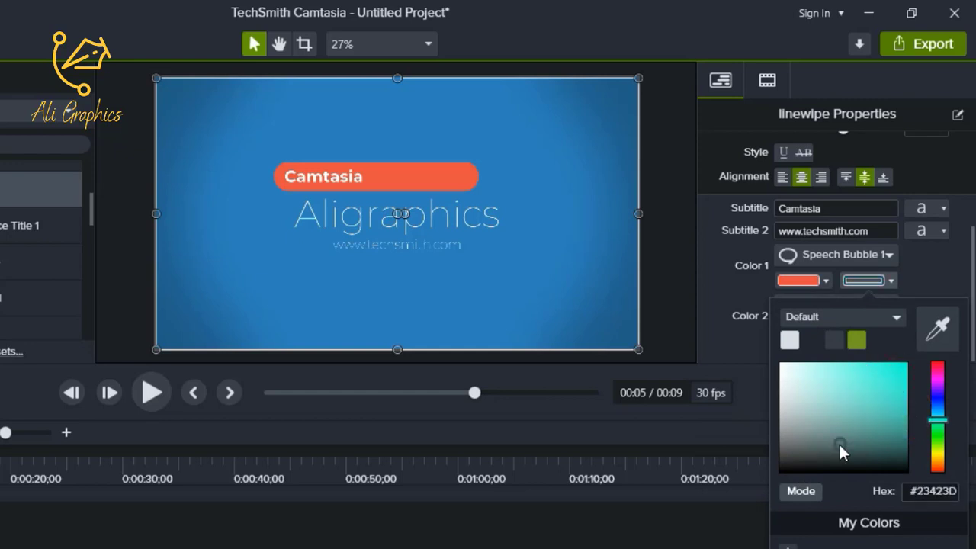
pyautogui.click(858, 280)
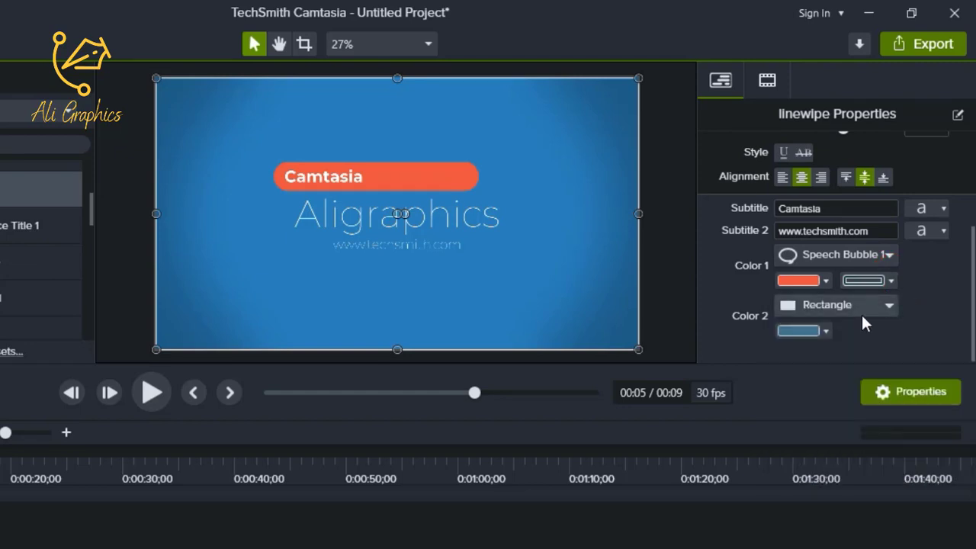
# Try the Octagon for the intro's Color 2 shape, settle on Ellipse, and look at the theme choices for its colour
pyautogui.click(855, 310)
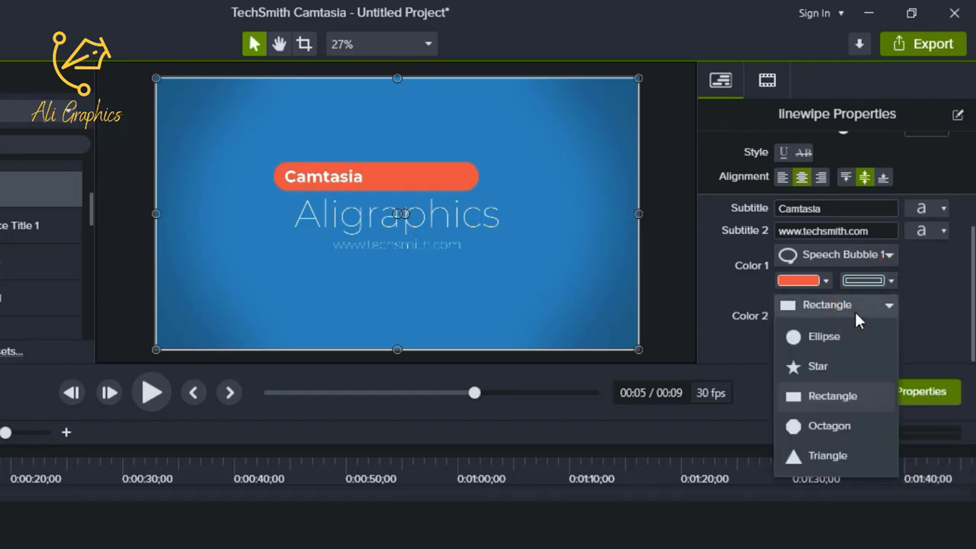
pyautogui.click(837, 420)
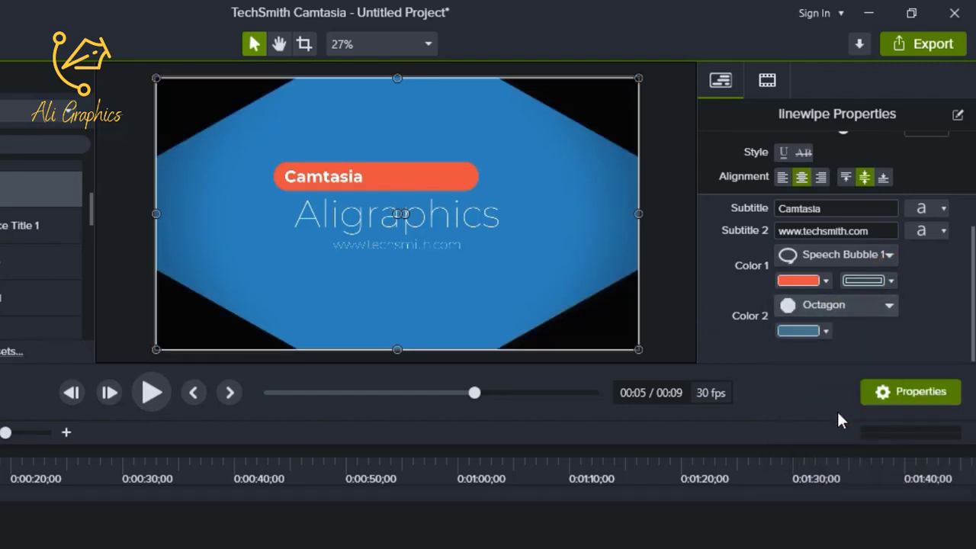
pyautogui.click(877, 305)
pyautogui.click(847, 340)
pyautogui.click(825, 330)
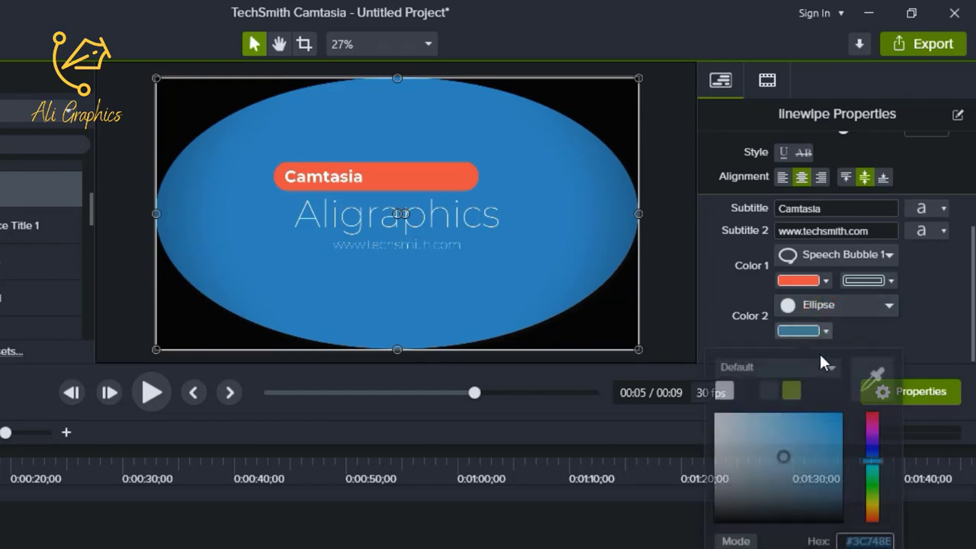
pyautogui.click(830, 364)
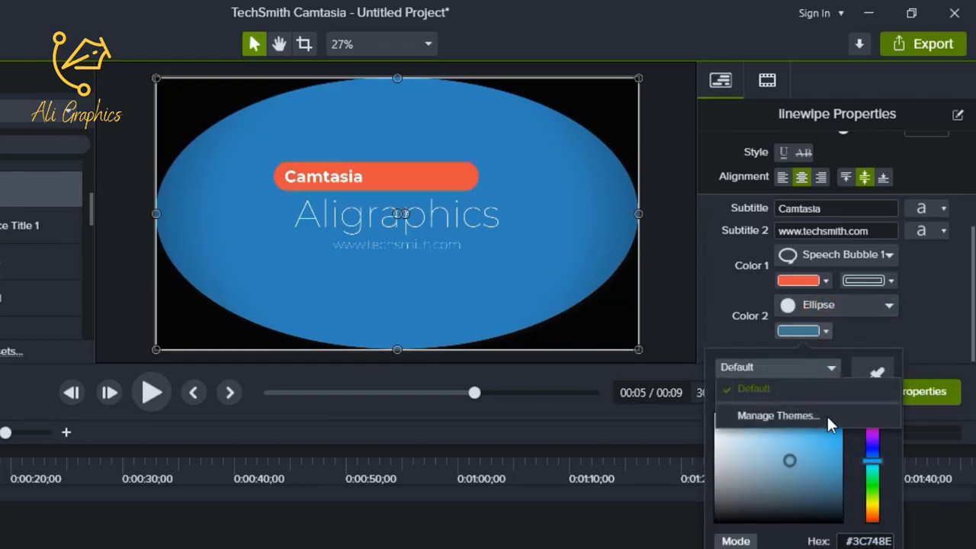
pyautogui.click(904, 334)
# Scale the linewipe intro to 91.5% in its visual properties and leave its opacity at 100%
pyautogui.scroll(5, 839, 168)
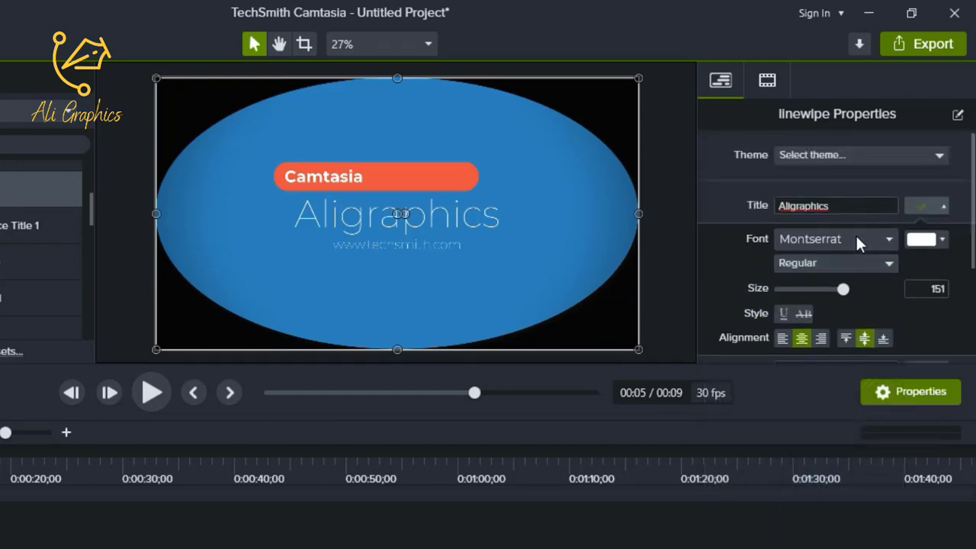
pyautogui.click(767, 81)
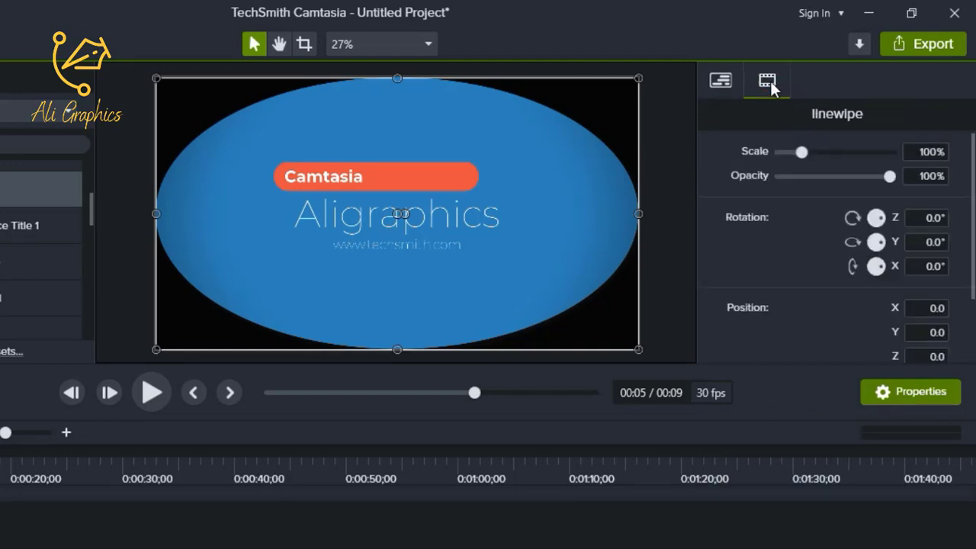
pyautogui.moveTo(803, 156)
pyautogui.mouseDown()
pyautogui.moveTo(823, 157)
pyautogui.moveTo(798, 158)
pyautogui.moveTo(822, 161)
pyautogui.moveTo(793, 173)
pyautogui.mouseUp()
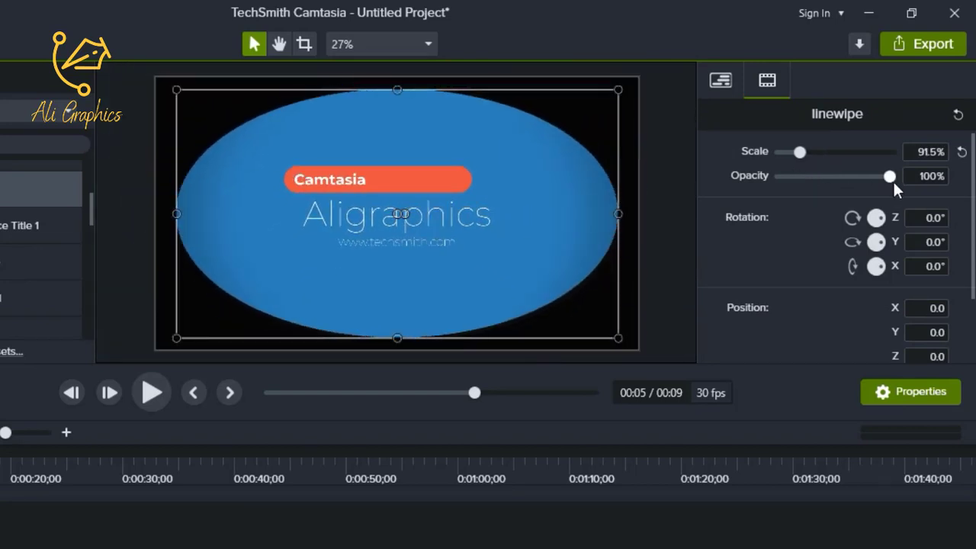
pyautogui.moveTo(889, 176); pyautogui.dragTo(928, 177)
# Move the linewipe intro sideways on the canvas to an X position of about -81.2
pyautogui.scroll(-3, 922, 220)
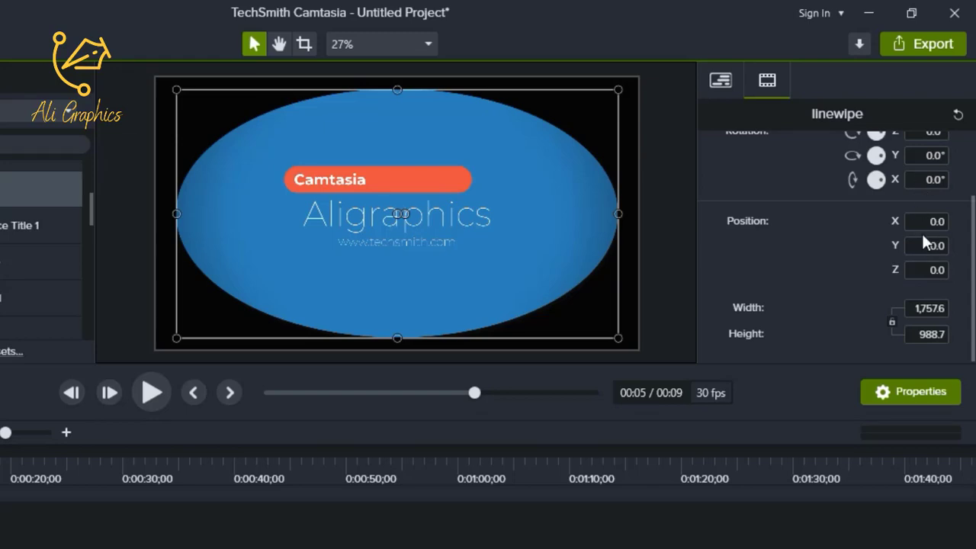
pyautogui.click(930, 221)
pyautogui.scroll(3, 919, 225)
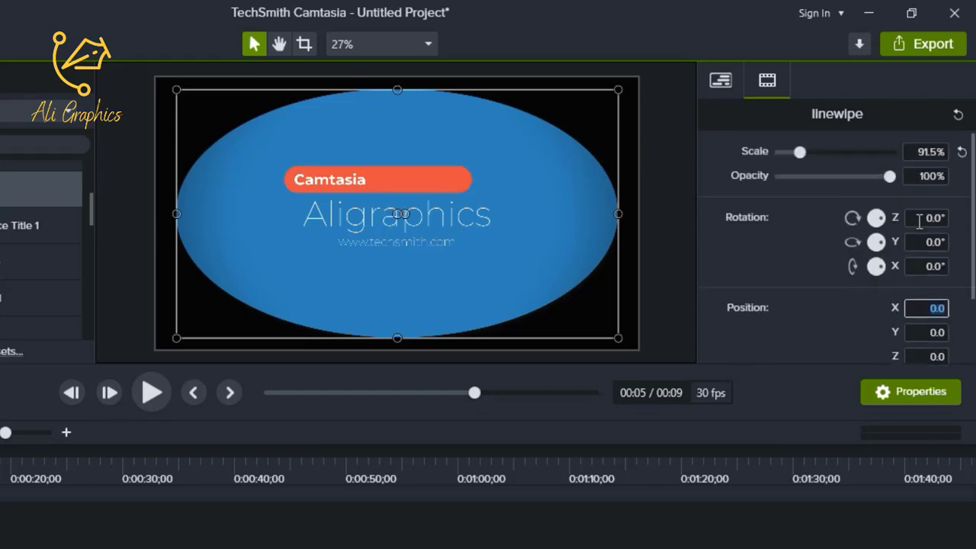
pyautogui.scroll(-3, 919, 221)
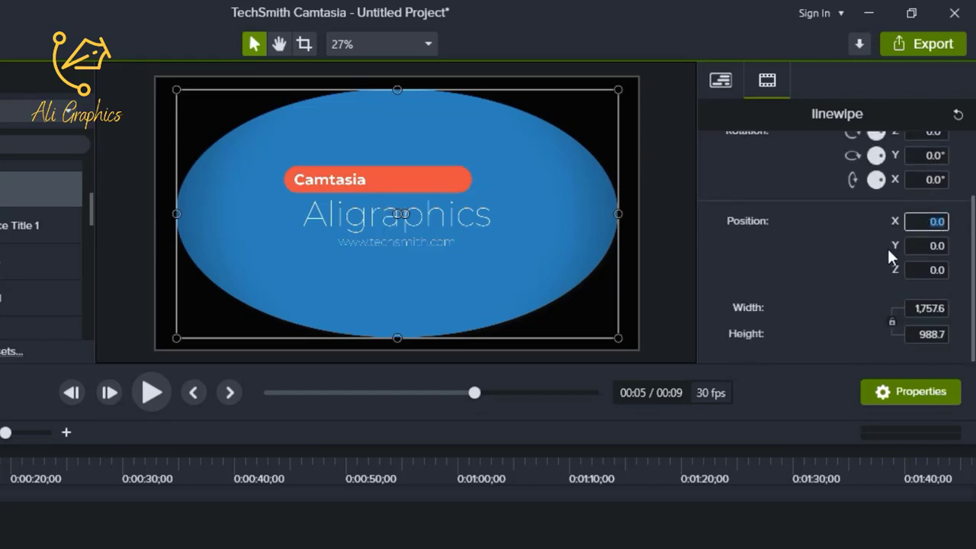
pyautogui.moveTo(396, 240); pyautogui.dragTo(414, 216)
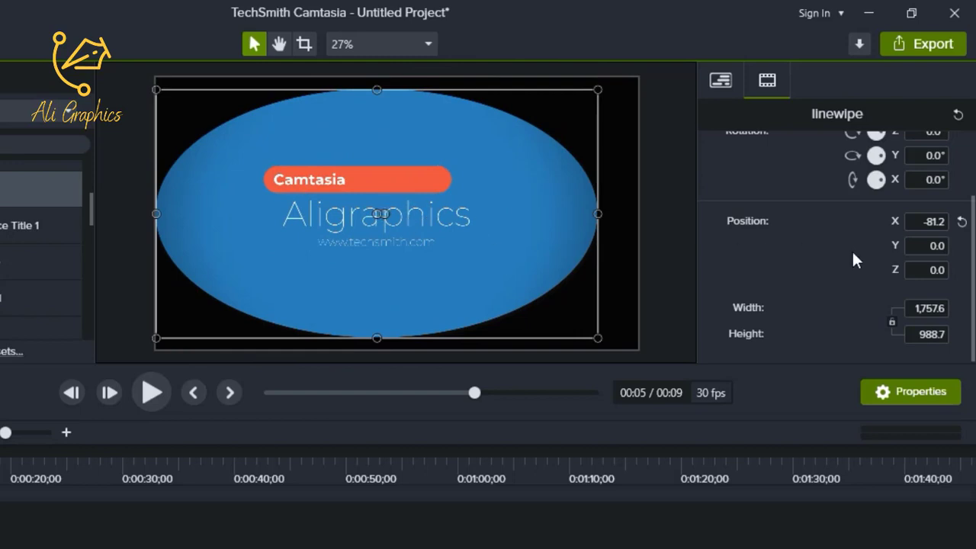
# Resize the linewipe intro on the canvas to about 1,777.4 wide and 999.8 high
pyautogui.click(915, 308)
pyautogui.click(912, 333)
pyautogui.moveTo(598, 338)
pyautogui.mouseDown()
pyautogui.moveTo(688, 366)
pyautogui.moveTo(540, 312)
pyautogui.moveTo(591, 339)
pyautogui.mouseUp()
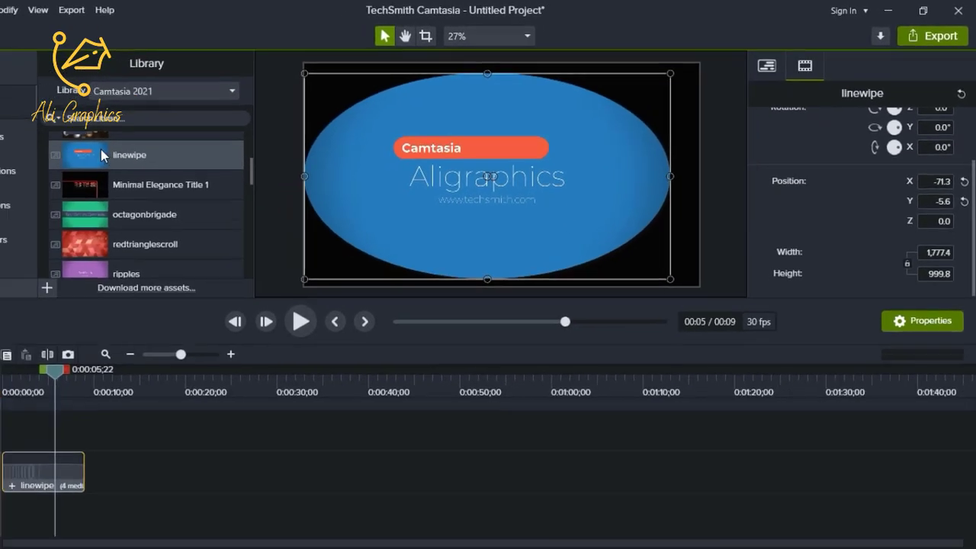
# Delete the linewipe intro from Track 2 and collapse the library's Intros folder
pyautogui.scroll(-4, 209, 189)
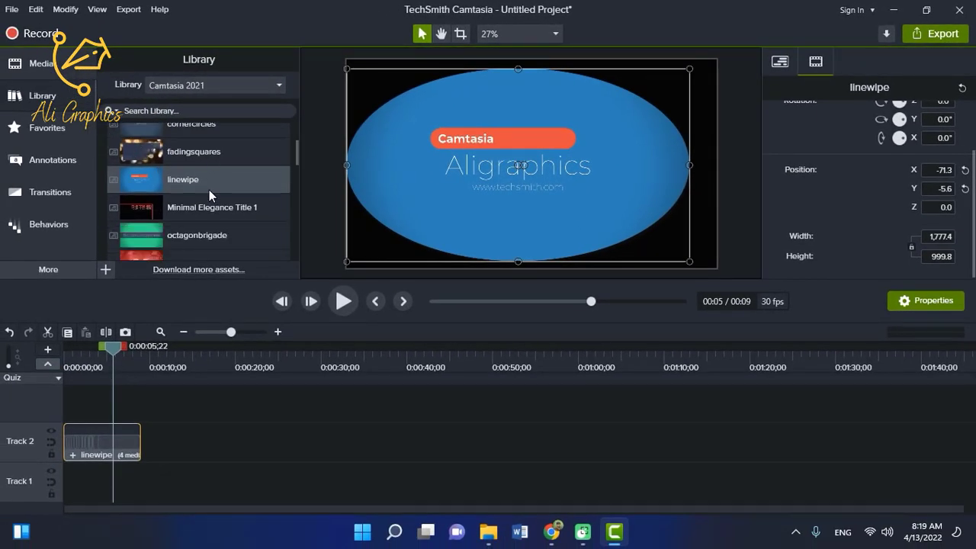
pyautogui.scroll(1, 206, 219)
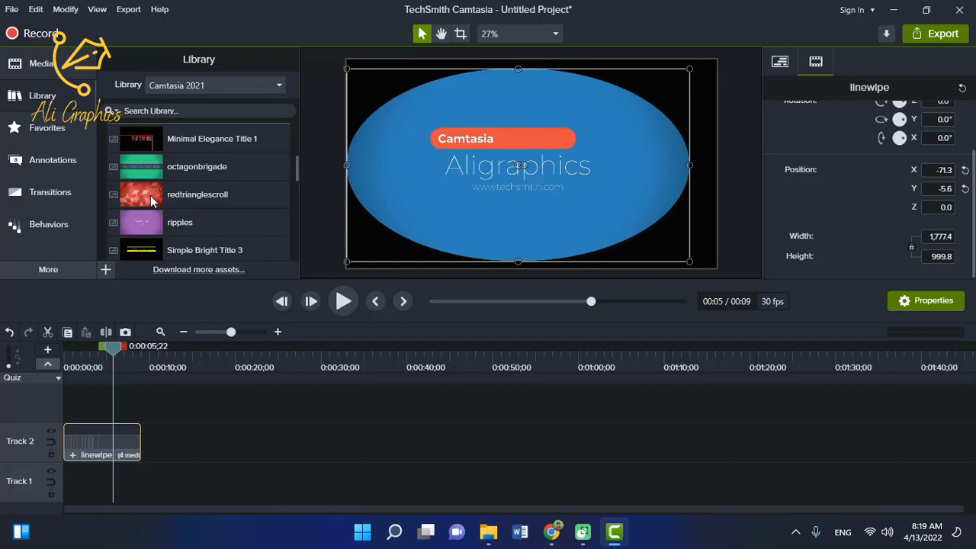
pyautogui.scroll(2, 163, 186)
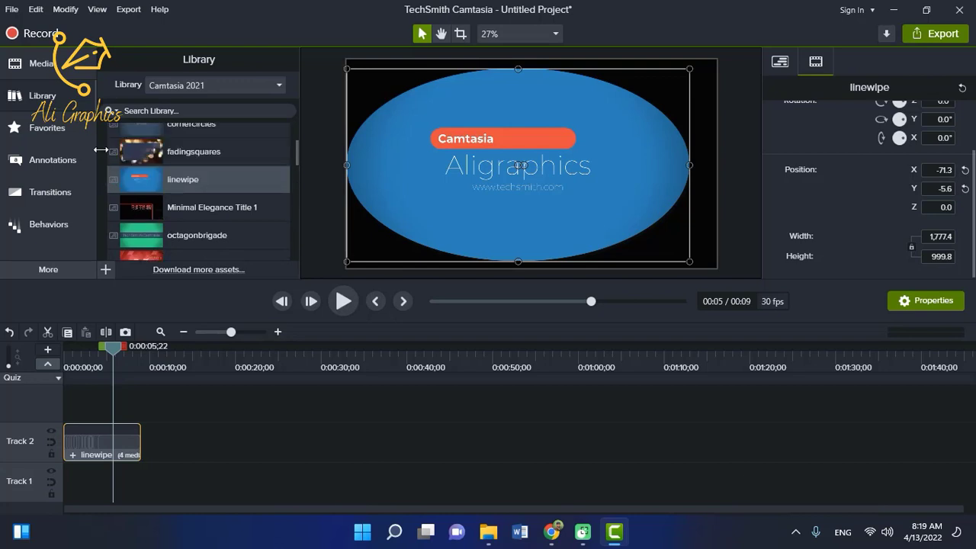
pyautogui.scroll(2, 163, 186)
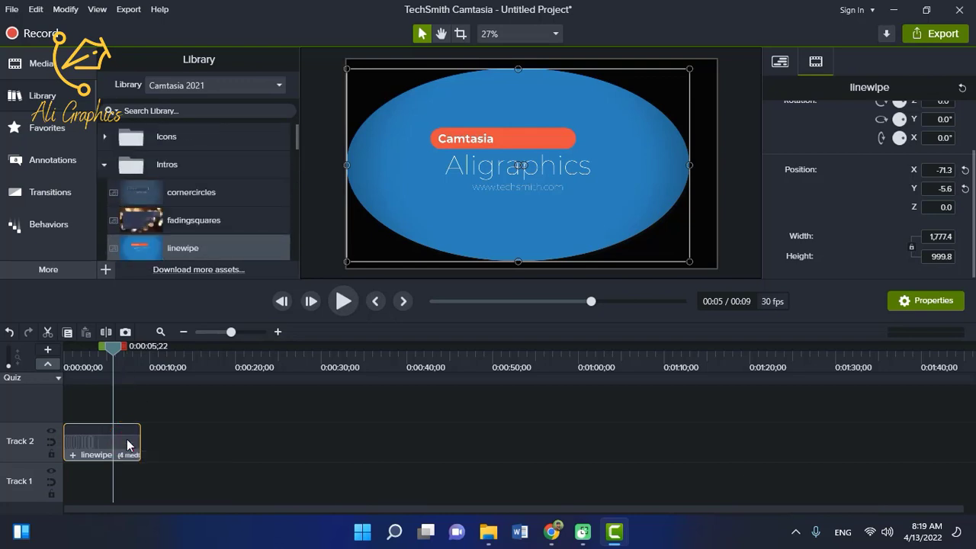
pyautogui.press('BackSpace')
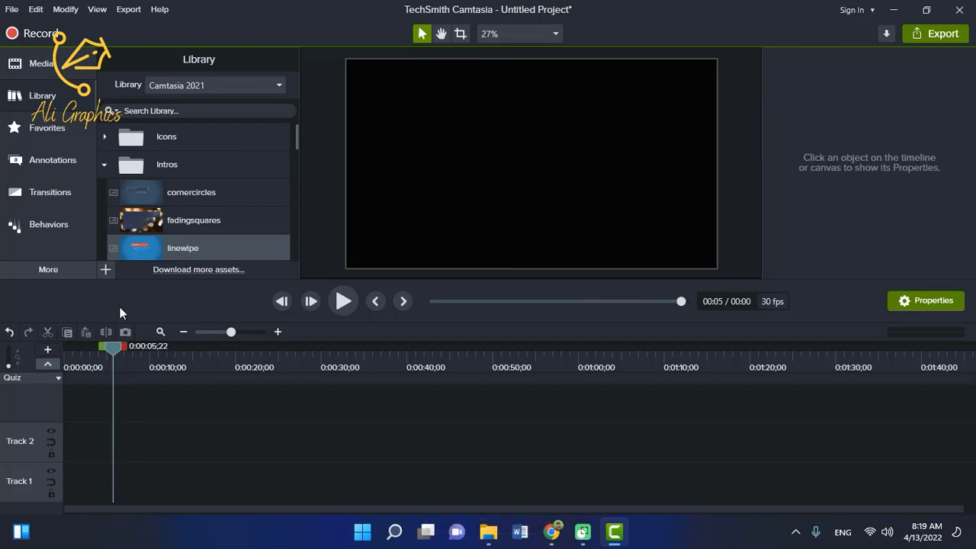
pyautogui.click(105, 165)
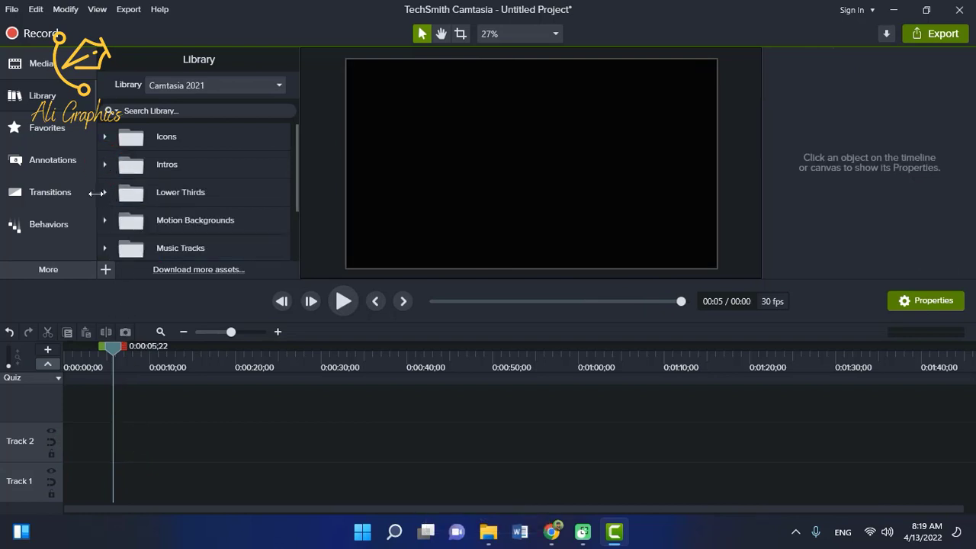
# Place the Demo Video Tutorial Output clip on Track 2, move it to the timeline start, and set the playhead to about 0:00:04;07
pyautogui.click(104, 193)
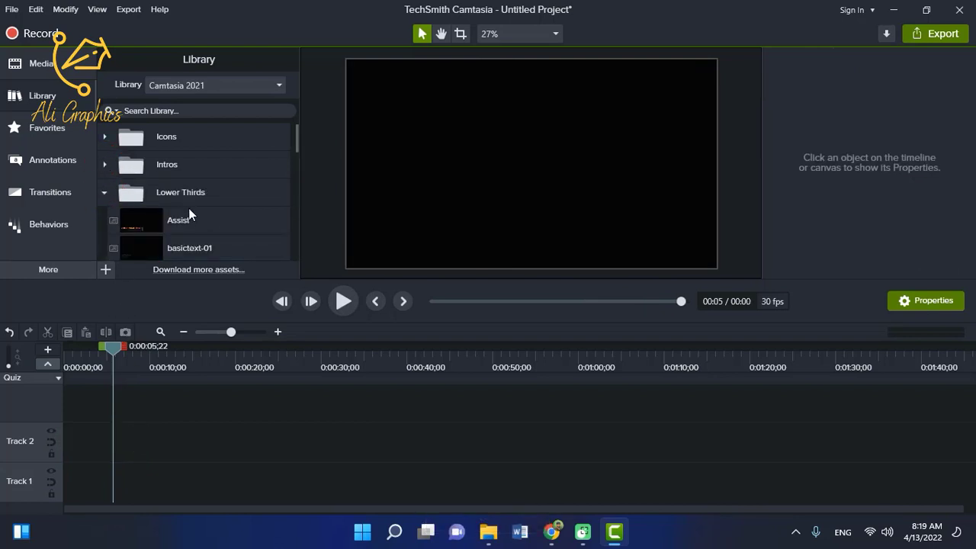
pyautogui.click(61, 63)
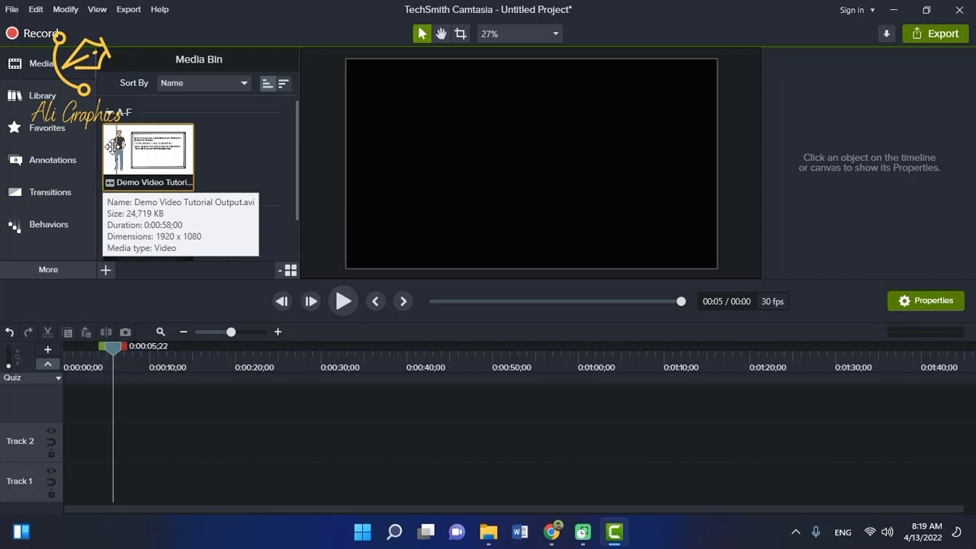
pyautogui.moveTo(152, 154); pyautogui.dragTo(138, 444)
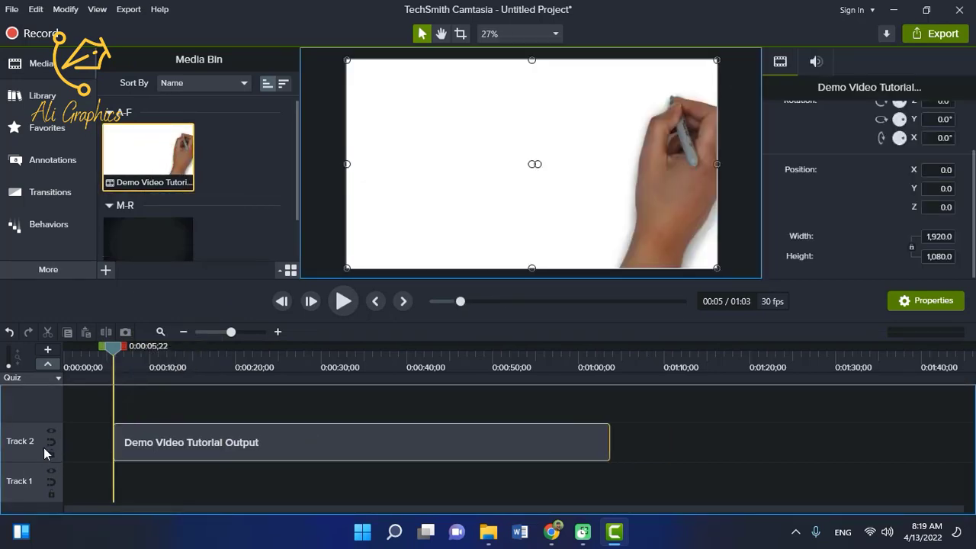
pyautogui.moveTo(282, 448); pyautogui.dragTo(214, 447)
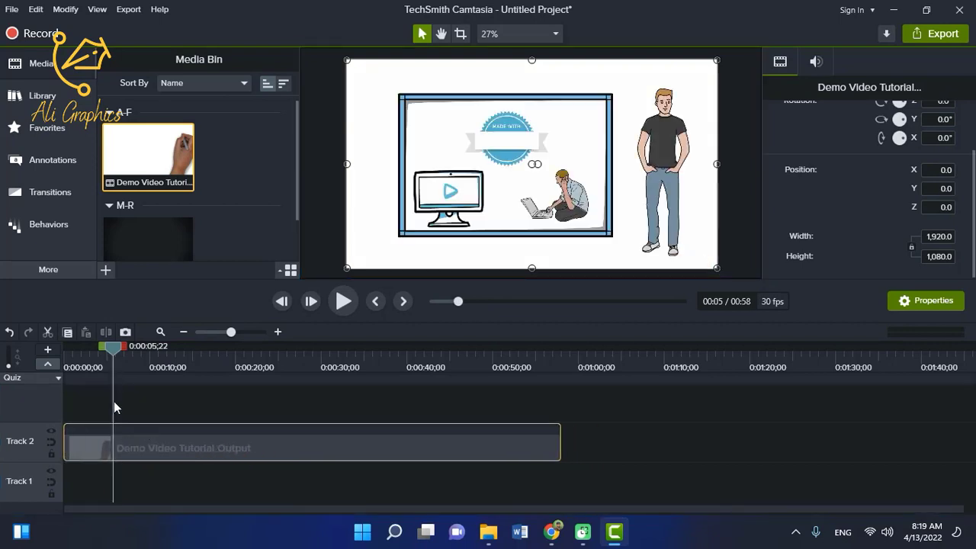
pyautogui.moveTo(112, 353)
pyautogui.mouseDown()
pyautogui.moveTo(48, 358)
pyautogui.moveTo(142, 353)
pyautogui.moveTo(100, 352)
pyautogui.mouseUp()
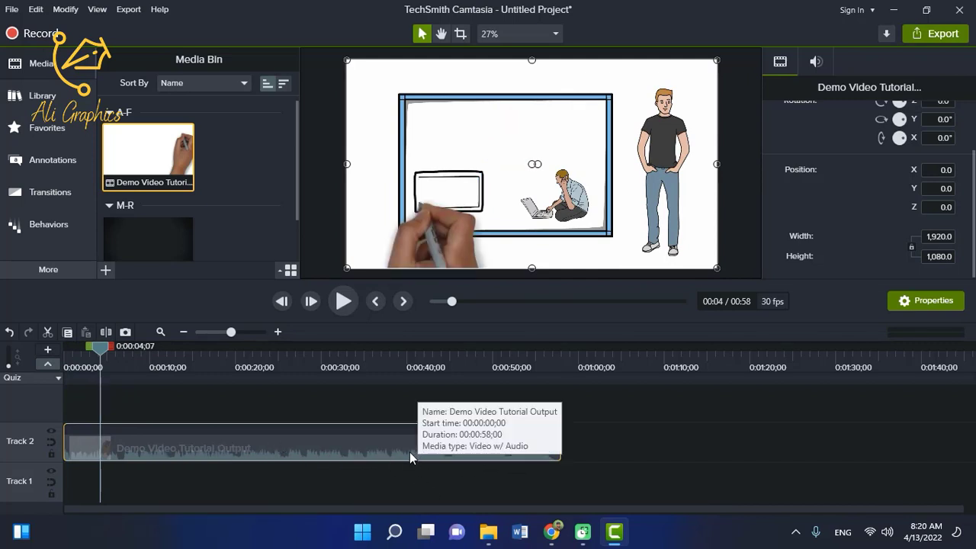
# Add clip speed to the demo video on Track 2 and set its speed to 5x
pyautogui.click(261, 448)
pyautogui.rightClick(260, 445)
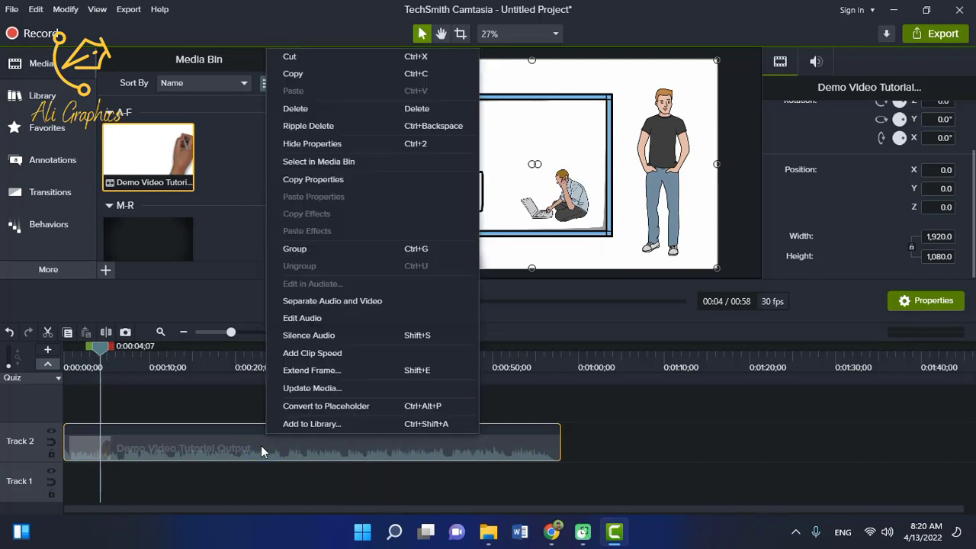
pyautogui.click(342, 353)
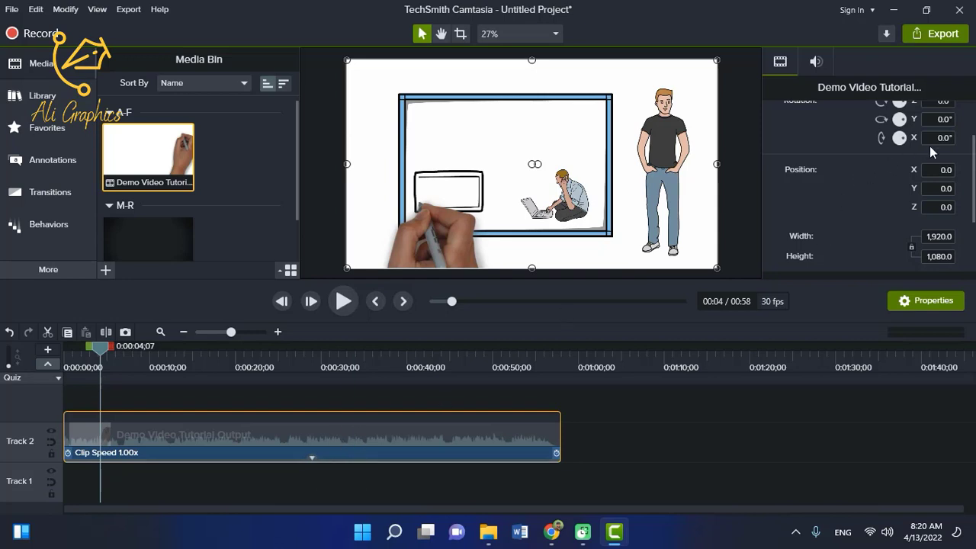
pyautogui.scroll(-3, 930, 146)
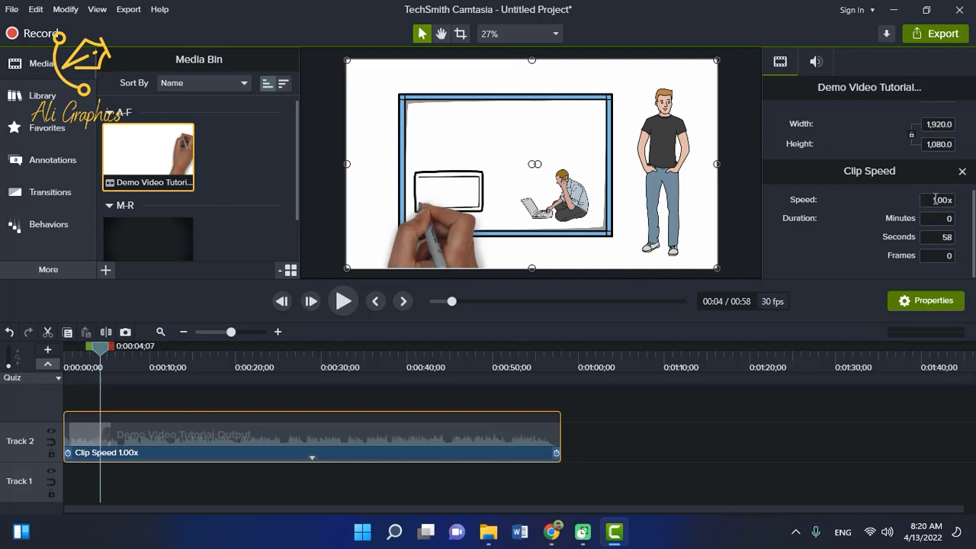
pyautogui.moveTo(935, 199); pyautogui.dragTo(957, 203)
pyautogui.write('5x')
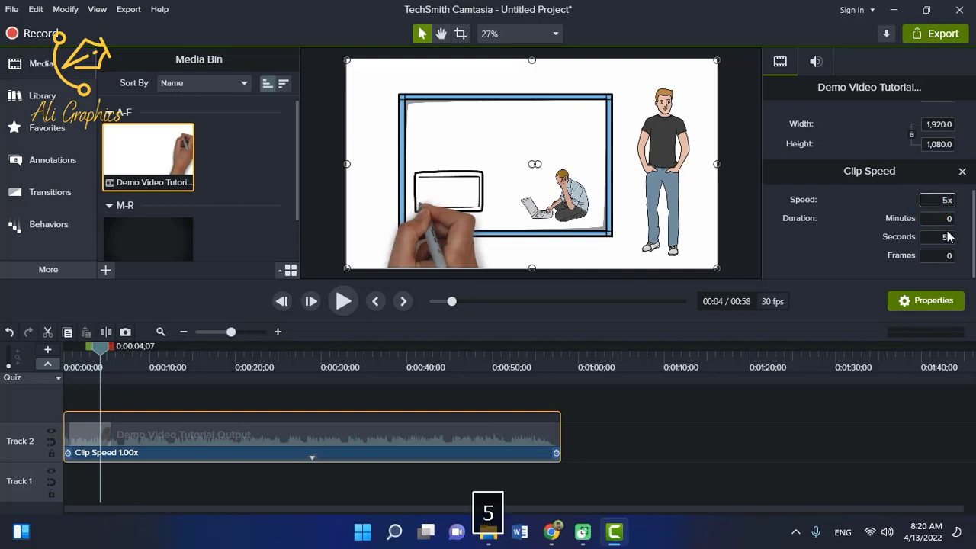
pyautogui.press('Return')
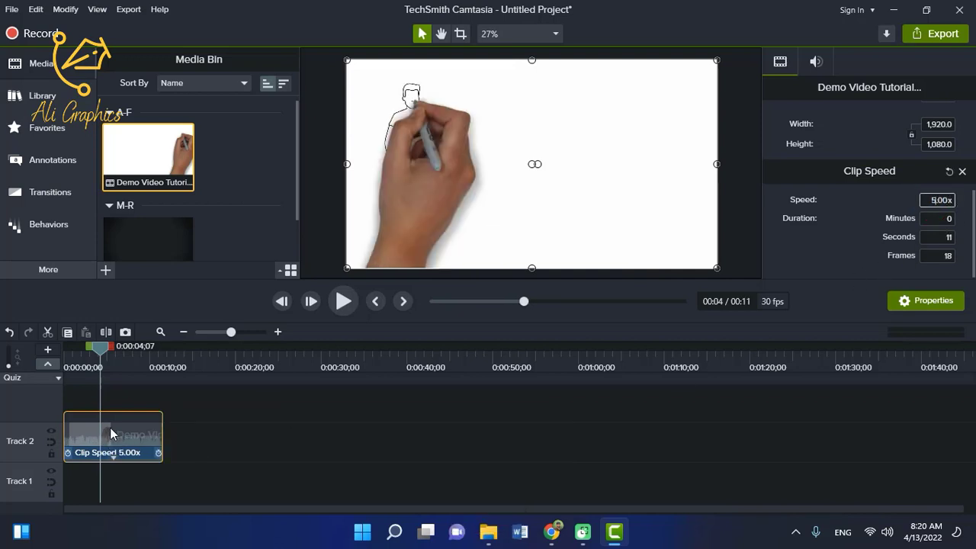
# Play a short part of the sped-up demo video and undo both the speed change and the added clip speed
pyautogui.click(341, 302)
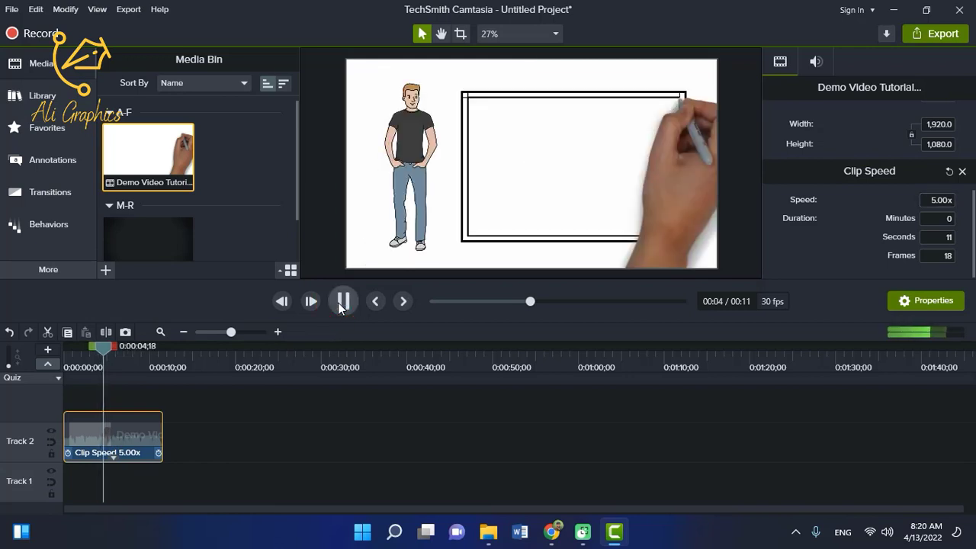
pyautogui.click(343, 301)
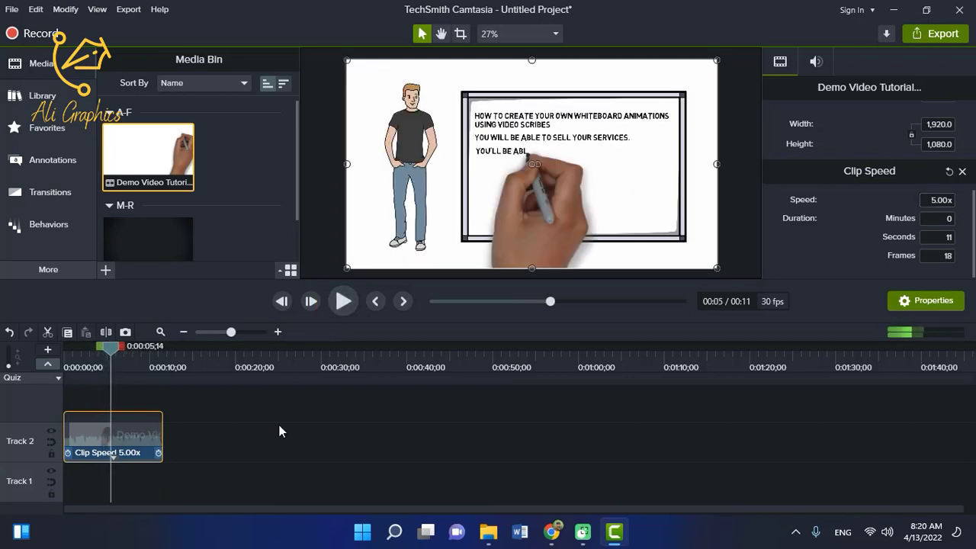
pyautogui.hotkey('ctrl', 'z')
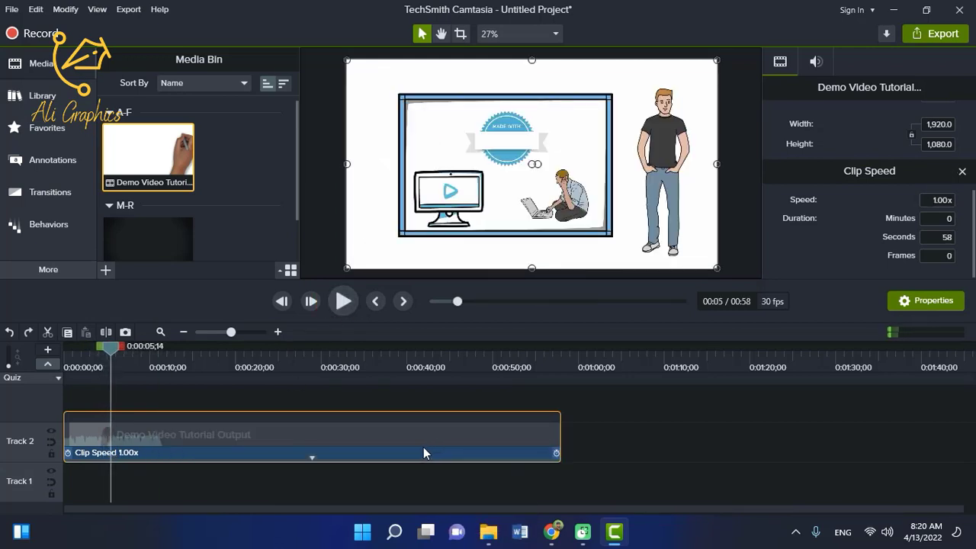
pyautogui.hotkey('ctrl', 'z')
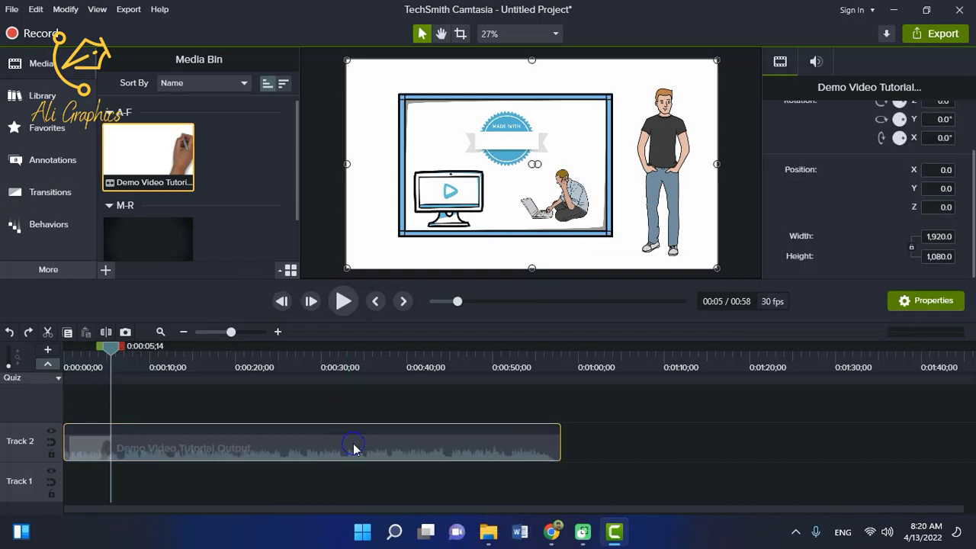
# Silence the demo video clip's audio and play a few seconds to check it
pyautogui.rightClick(354, 448)
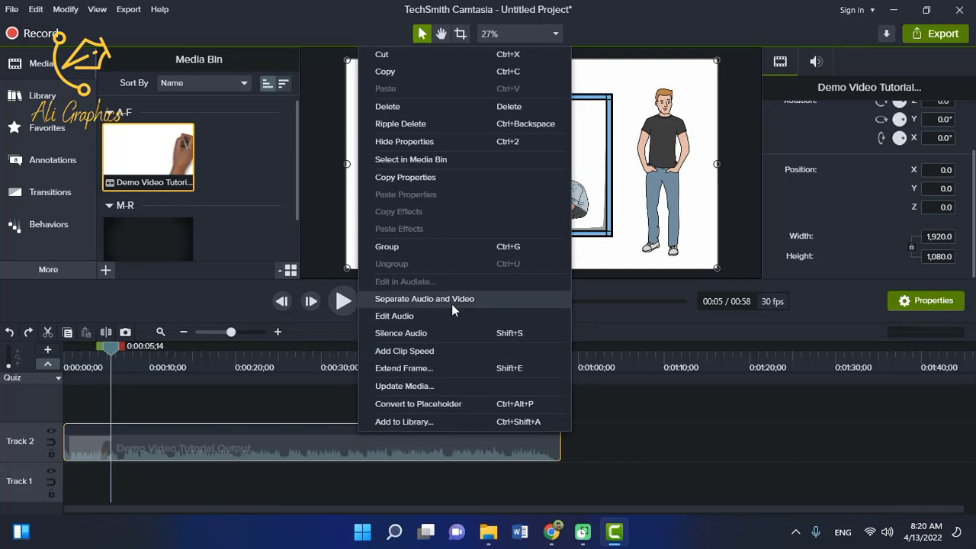
pyautogui.click(429, 332)
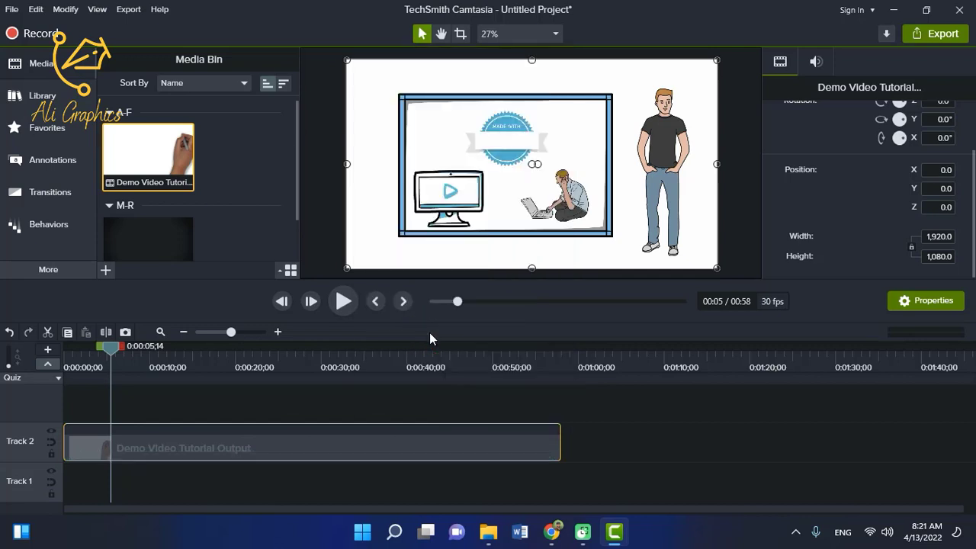
pyautogui.press('space')
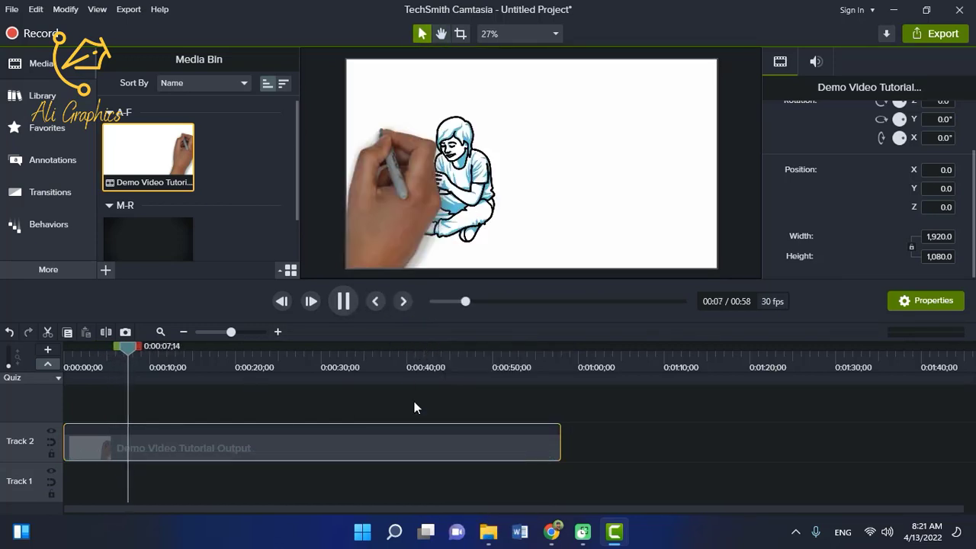
pyautogui.press('space')
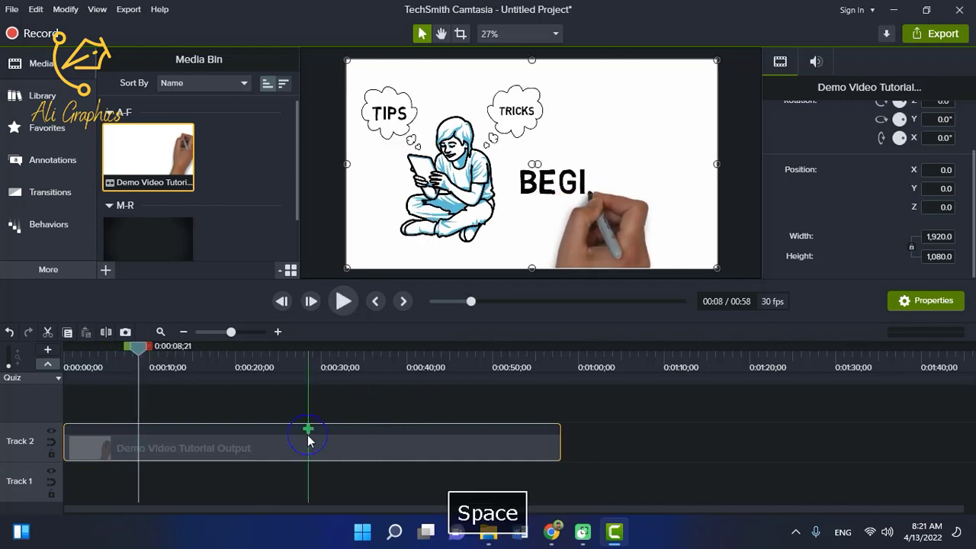
# Undo the silencing of the demo video clip's audio
pyautogui.rightClick(307, 446)
pyautogui.click(321, 450)
pyautogui.hotkey('ctrl', 'z')
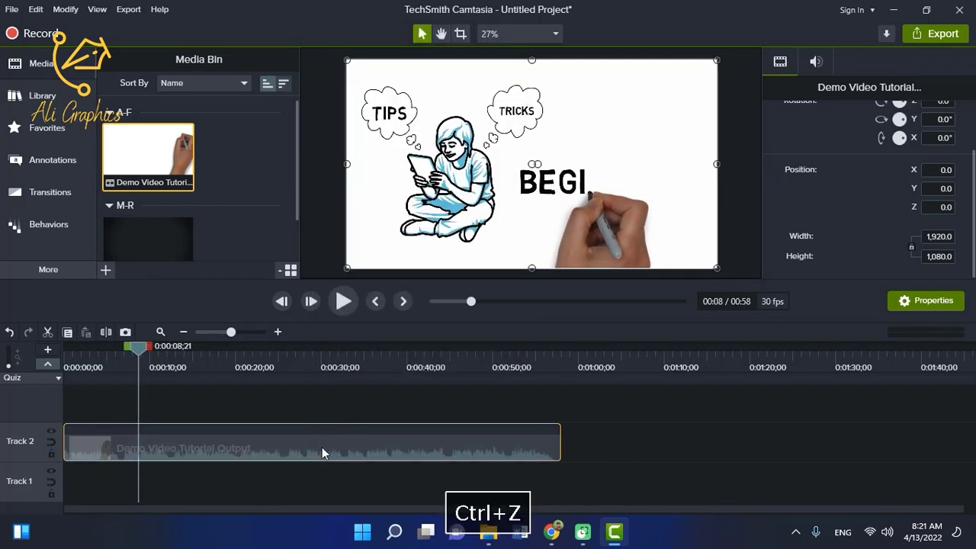
# Turn on audio editing for the demo video clip on Track 2 and slightly adjust its overall volume line
pyautogui.rightClick(320, 455)
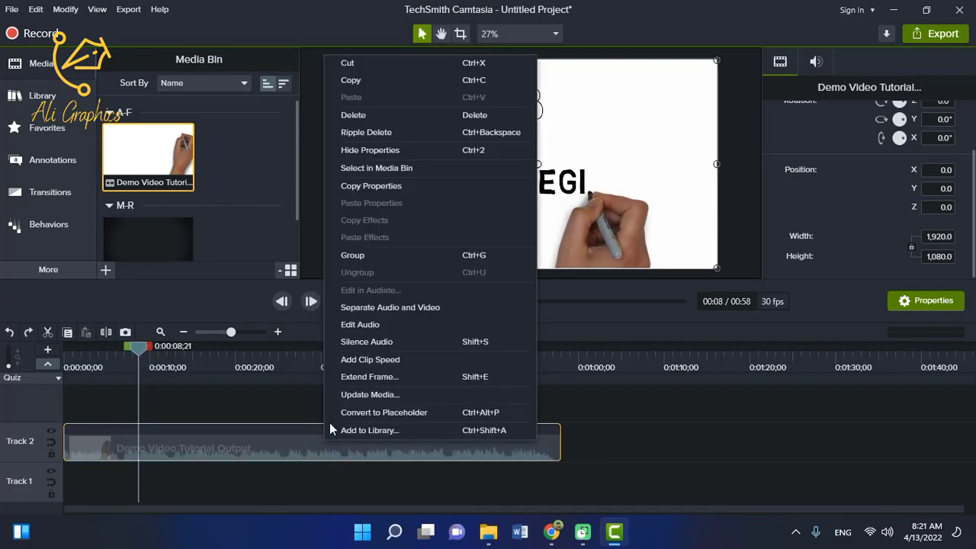
pyautogui.click(373, 328)
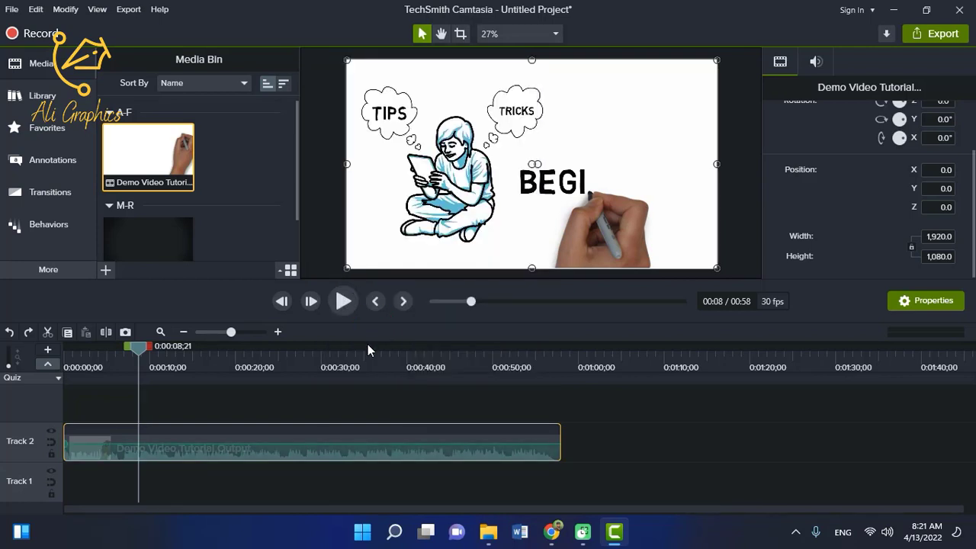
pyautogui.moveTo(310, 443)
pyautogui.mouseDown()
pyautogui.moveTo(309, 461)
pyautogui.moveTo(312, 443)
pyautogui.mouseUp()
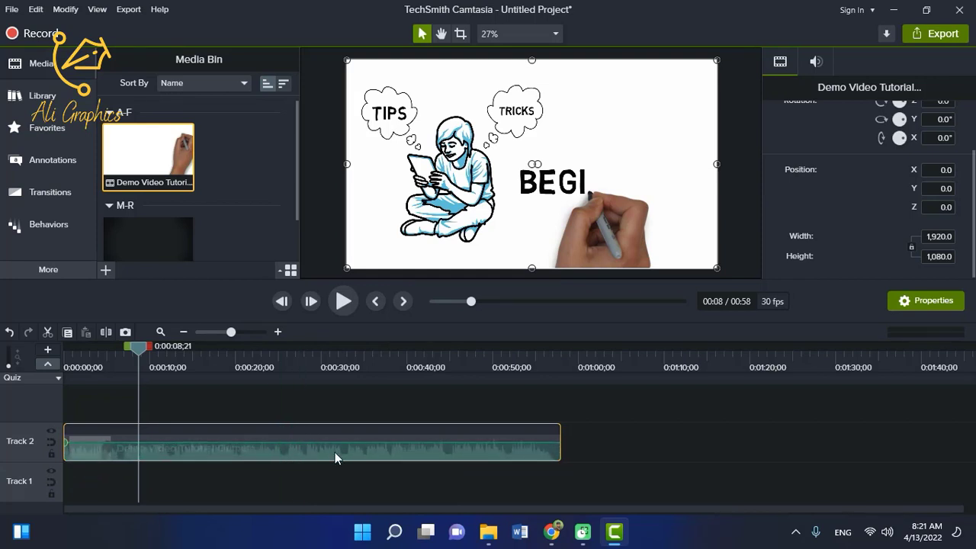
pyautogui.rightClick(335, 452)
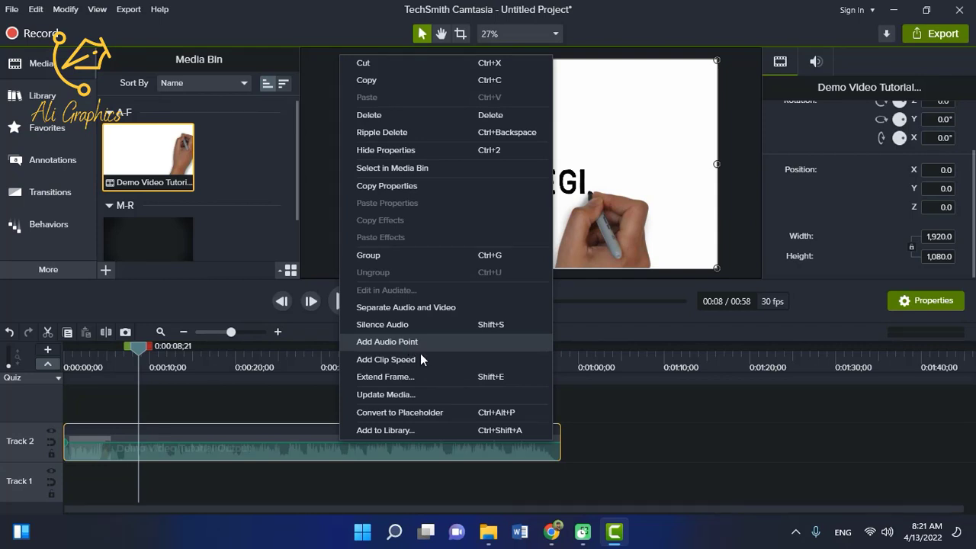
pyautogui.click(227, 398)
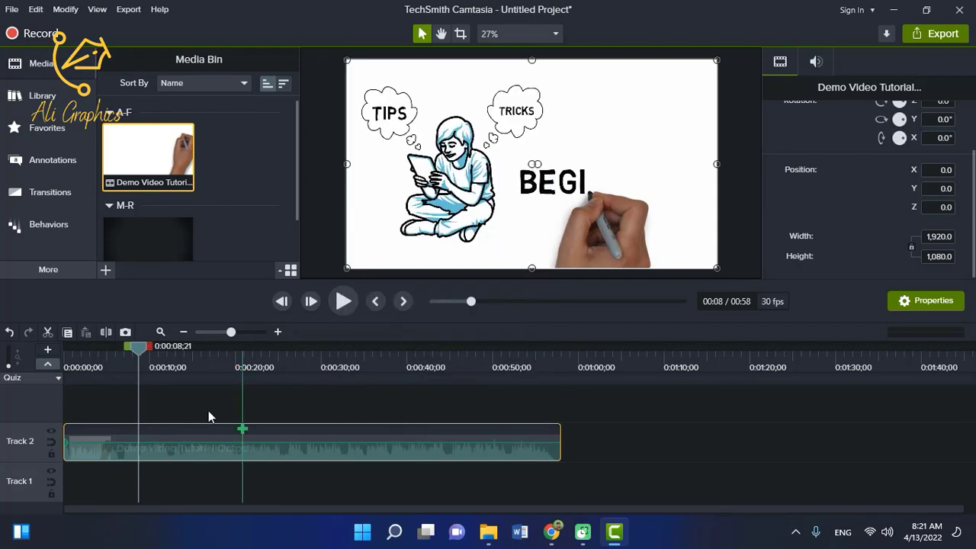
pyautogui.click(311, 391)
# Add an audio point near the end of the demo video clip, move it to the clip's end, and lower its volume fully
pyautogui.moveTo(145, 349); pyautogui.dragTo(547, 352)
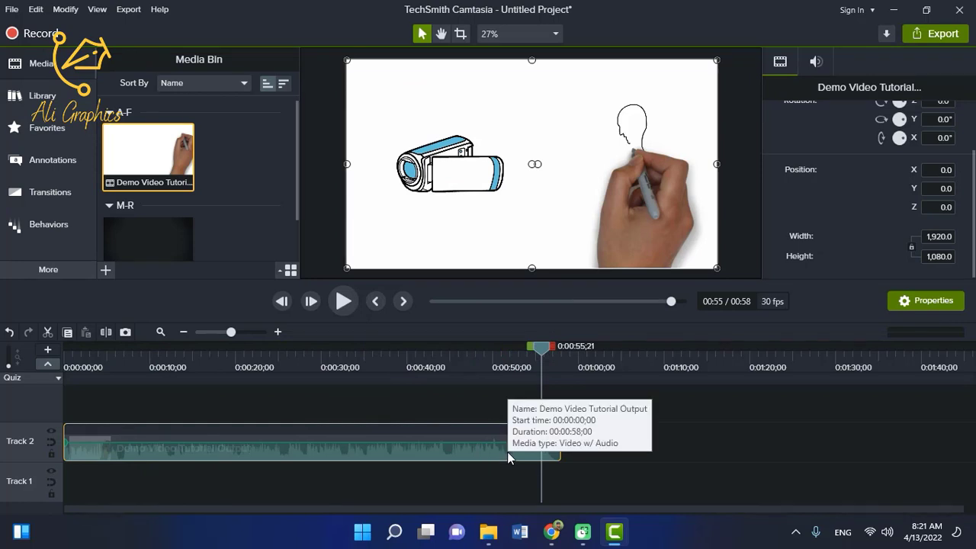
pyautogui.rightClick(507, 452)
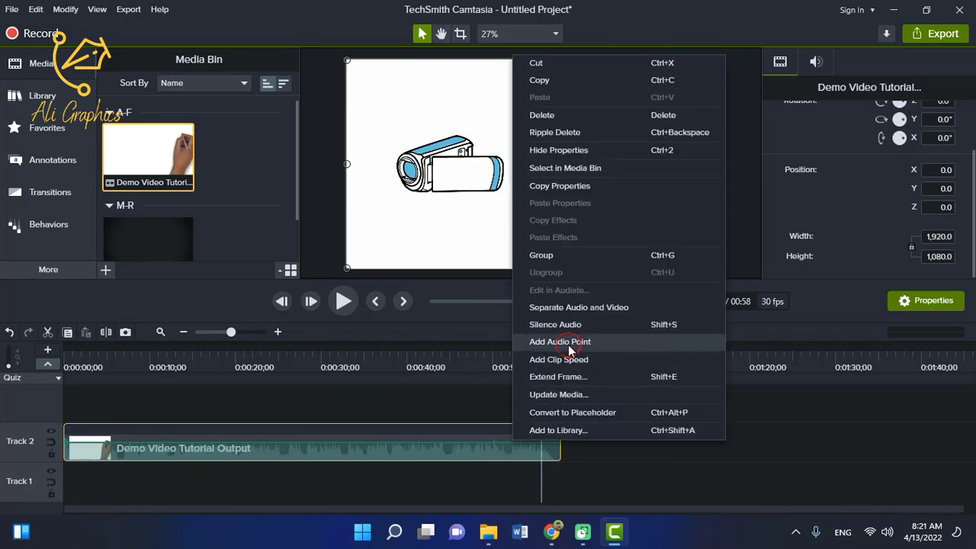
pyautogui.click(568, 344)
pyautogui.moveTo(507, 442); pyautogui.dragTo(532, 441)
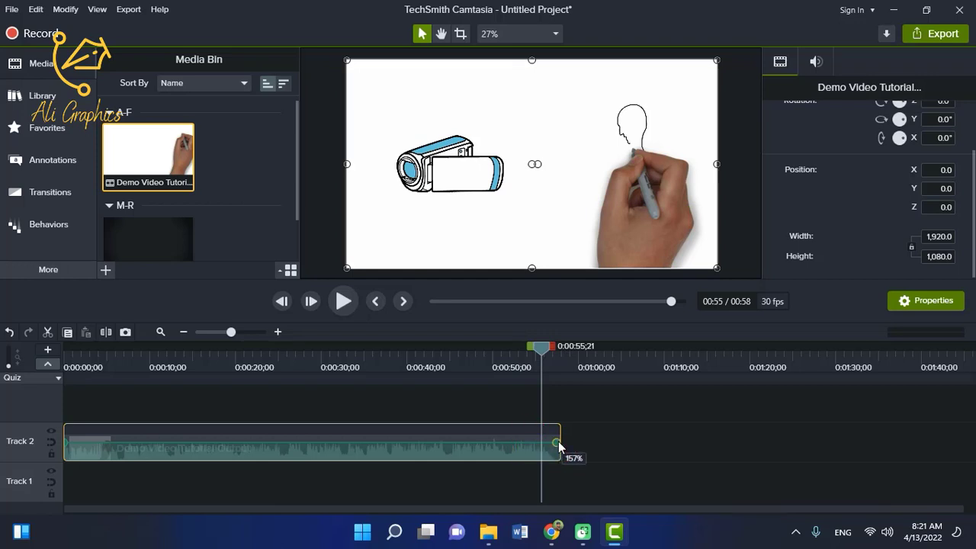
pyautogui.moveTo(556, 442); pyautogui.dragTo(555, 459)
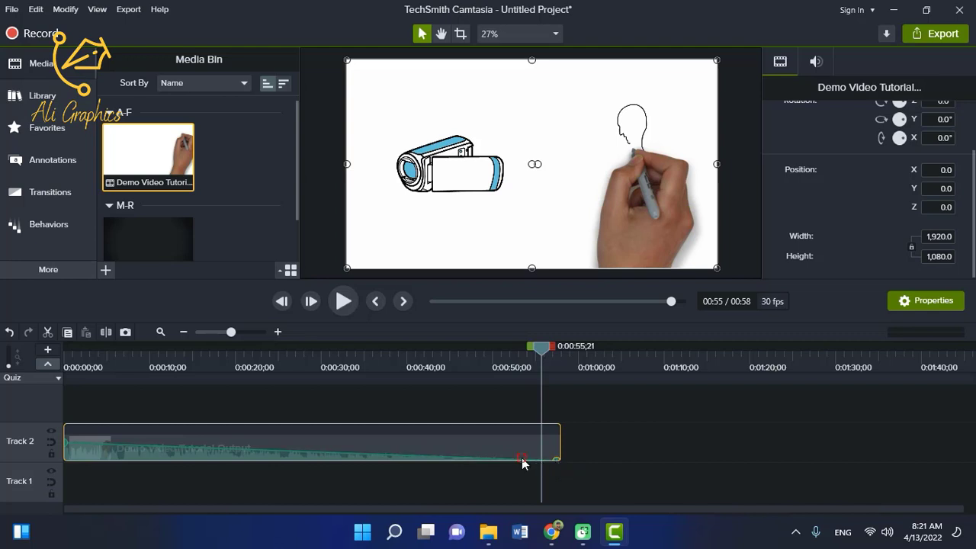
# Add a second audio point at about 0:00:53;18 and raise it level with the clip's starting volume so only the ending fades out
pyautogui.hotkey('ctrl', 'Home')
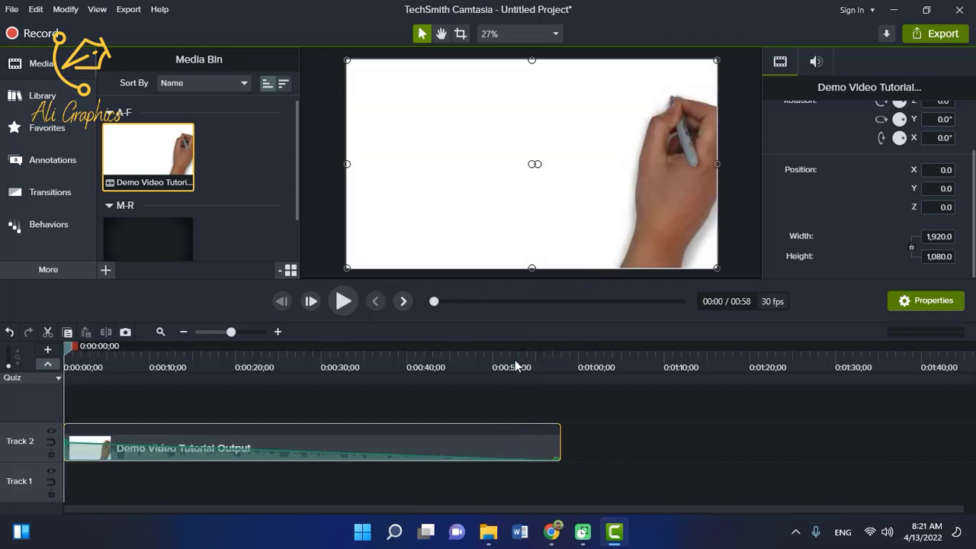
pyautogui.click(523, 367)
pyautogui.click(523, 452)
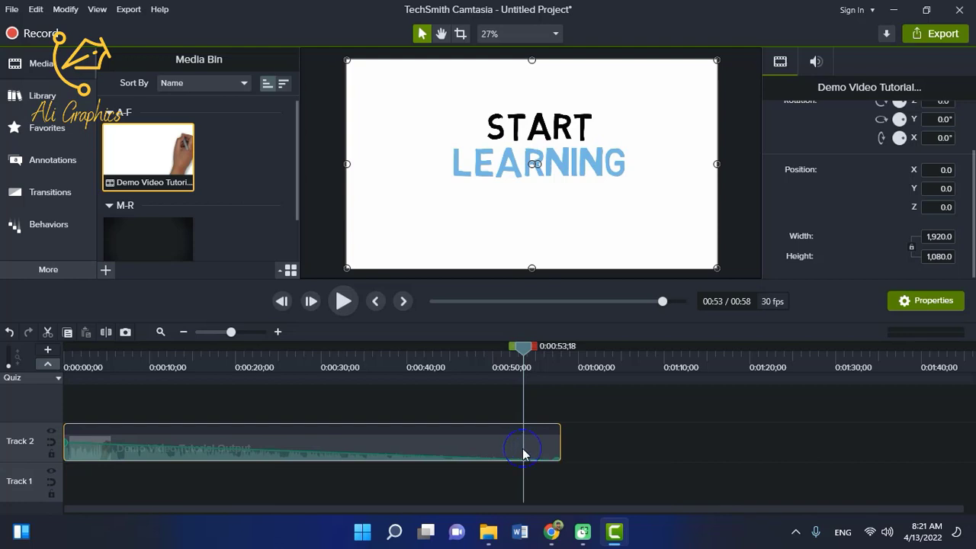
pyautogui.rightClick(523, 451)
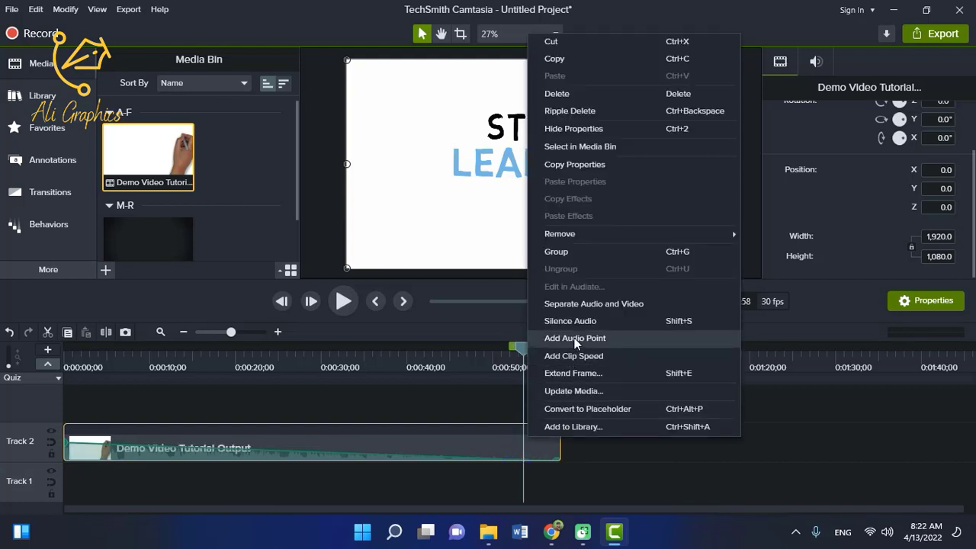
pyautogui.click(574, 337)
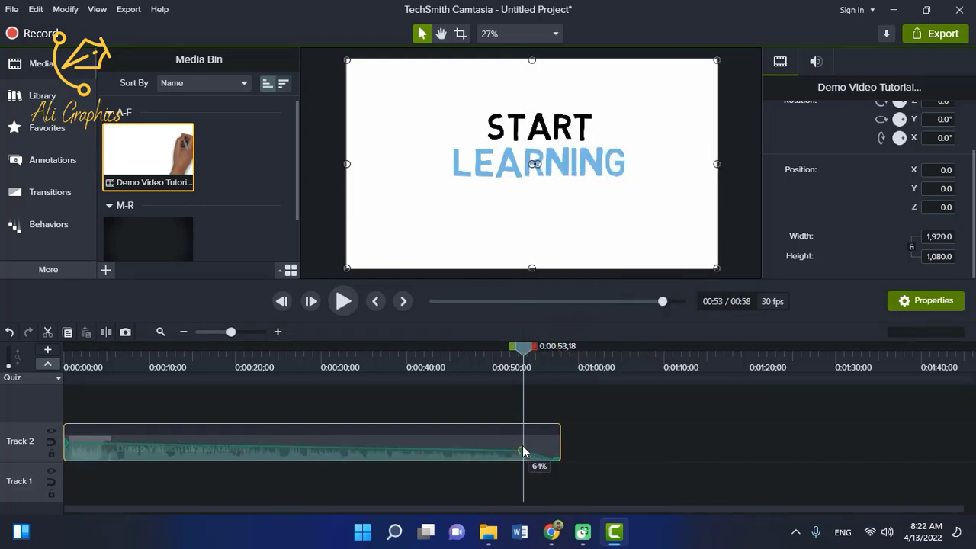
pyautogui.moveTo(522, 450); pyautogui.dragTo(520, 445)
# Play the clip's ending from about 0:00:52;03 to check the audio fade-out
pyautogui.moveTo(523, 346); pyautogui.dragTo(511, 349)
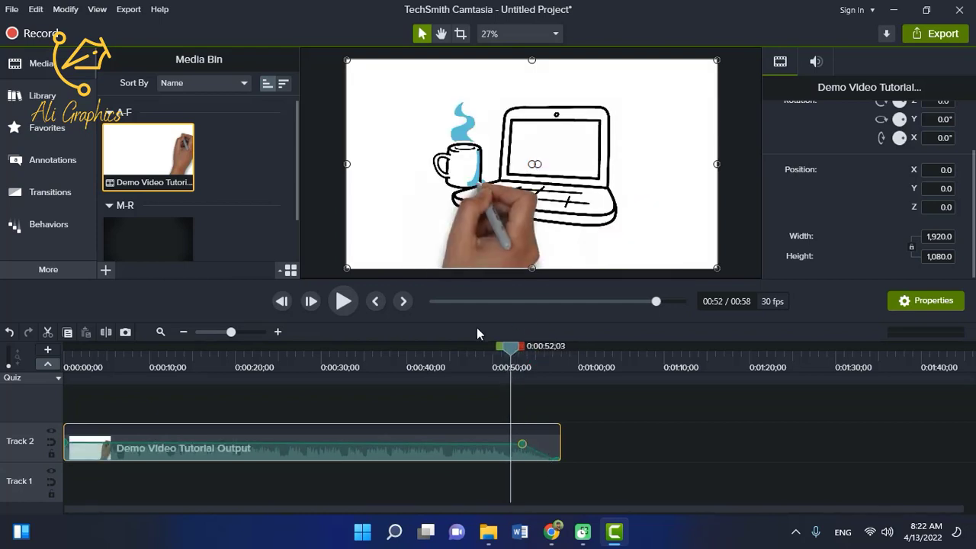
pyautogui.click(343, 302)
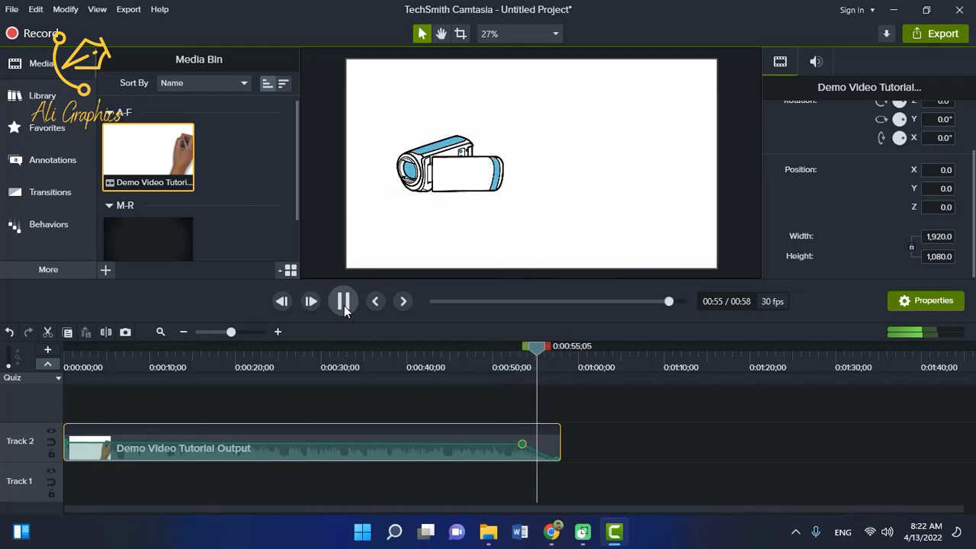
pyautogui.click(344, 305)
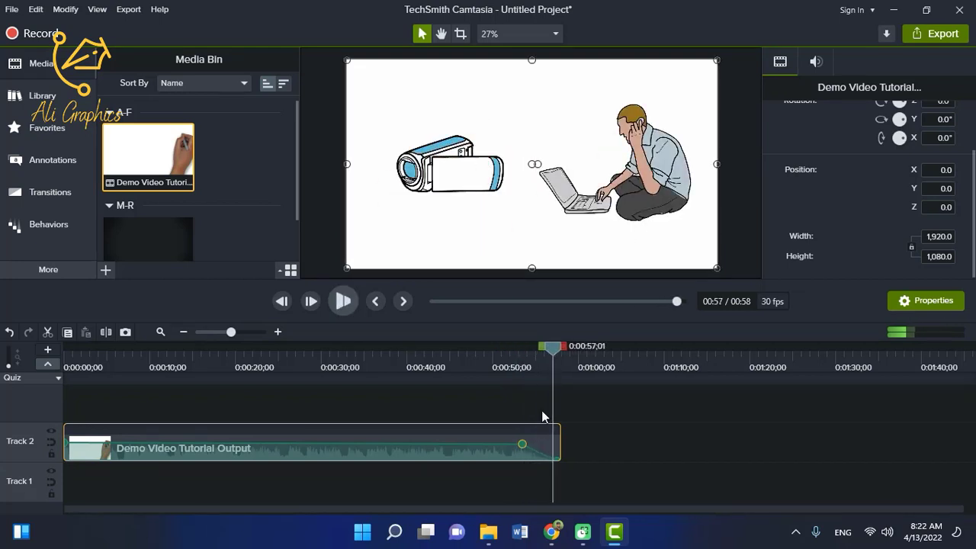
# Undo the audio points that fade out the demo clip's ending and move the playhead back to about 0:00:49;27
pyautogui.hotkey('ctrl', 'z')
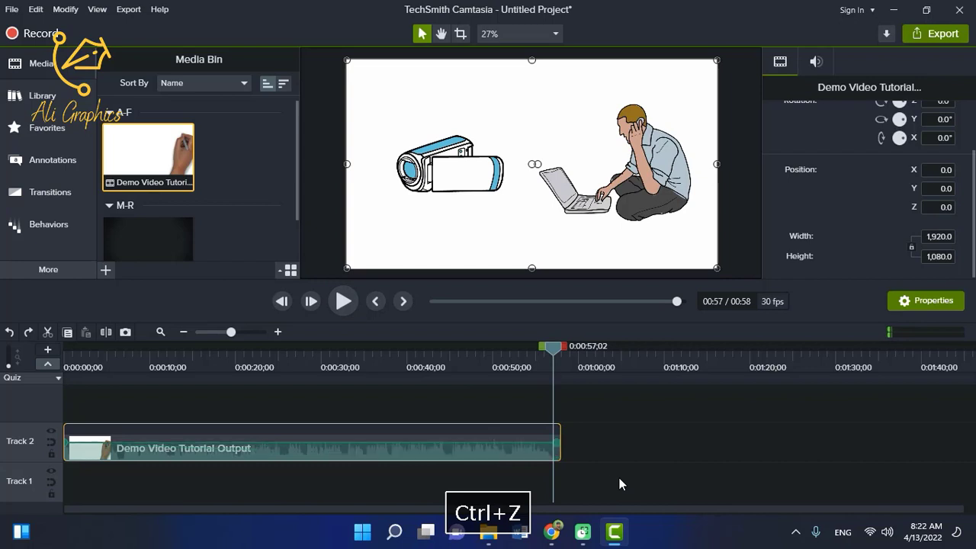
pyautogui.hotkey('ctrl', 'z')
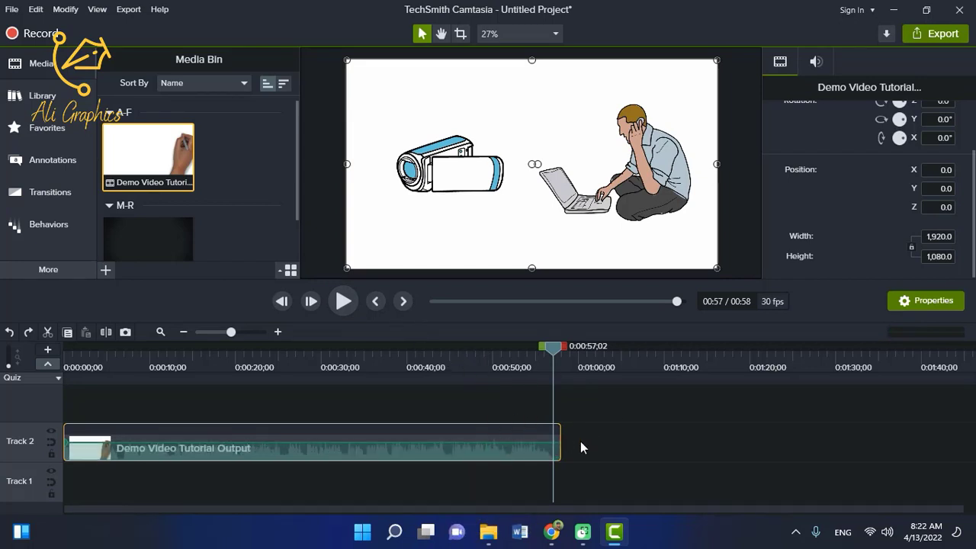
pyautogui.moveTo(550, 347); pyautogui.dragTo(492, 349)
# Open the asset library and look through the Lower Thirds folder
pyautogui.click(46, 96)
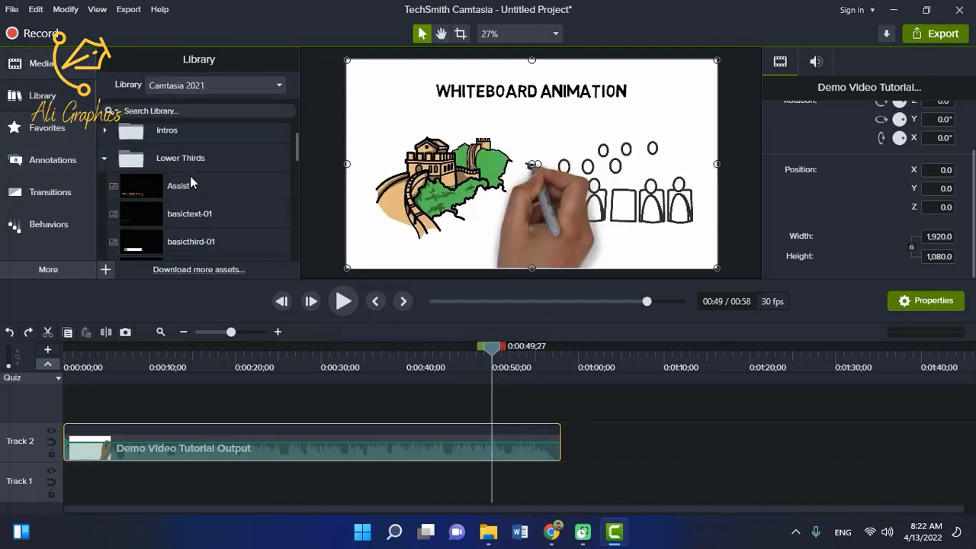
pyautogui.scroll(-2, 193, 208)
pyautogui.scroll(1, 193, 208)
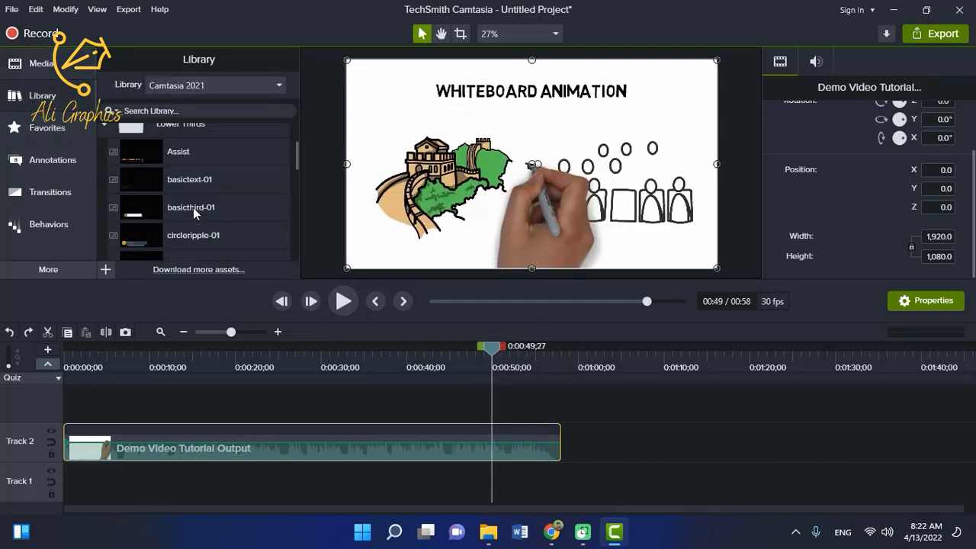
# Try separating the demo clip's audio and video onto different tracks, and undo the separation
pyautogui.rightClick(473, 457)
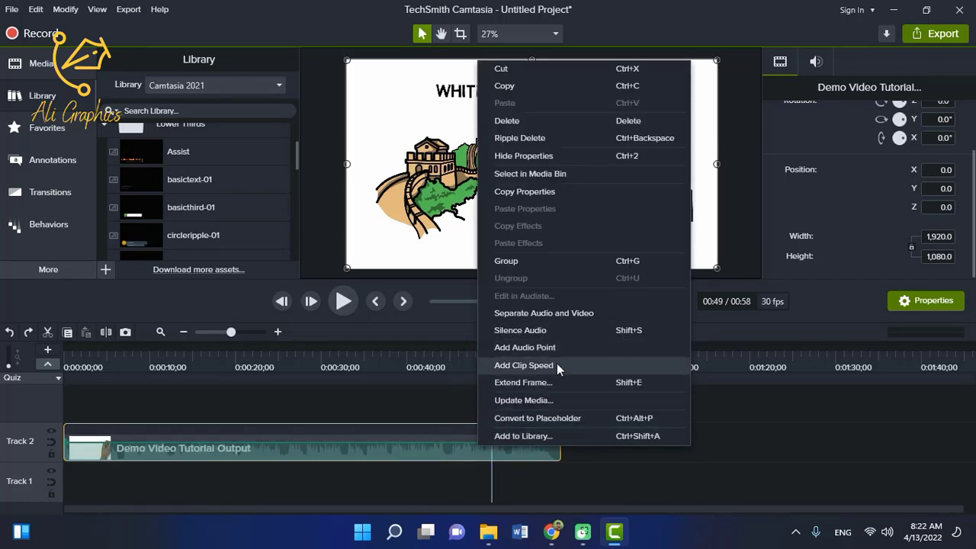
pyautogui.click(560, 317)
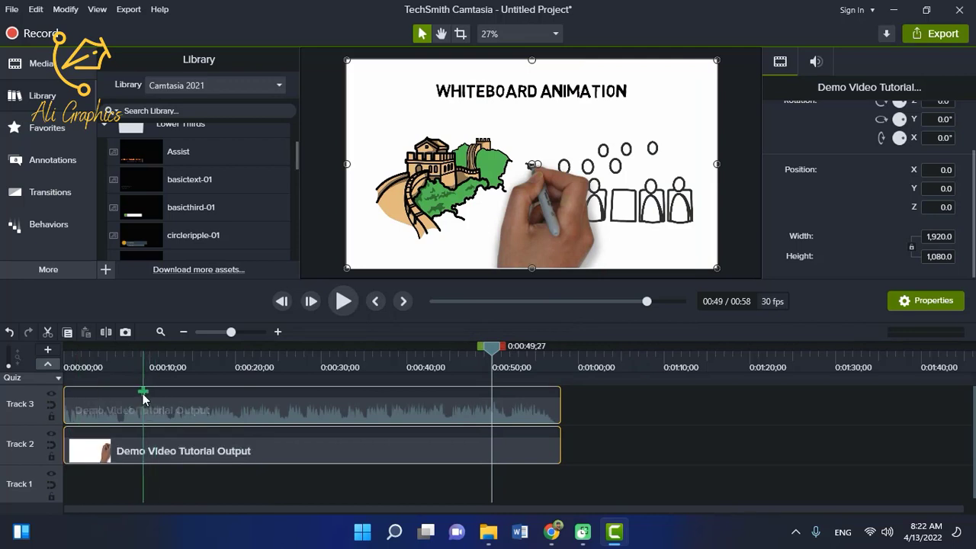
pyautogui.hotkey('ctrl', 'z')
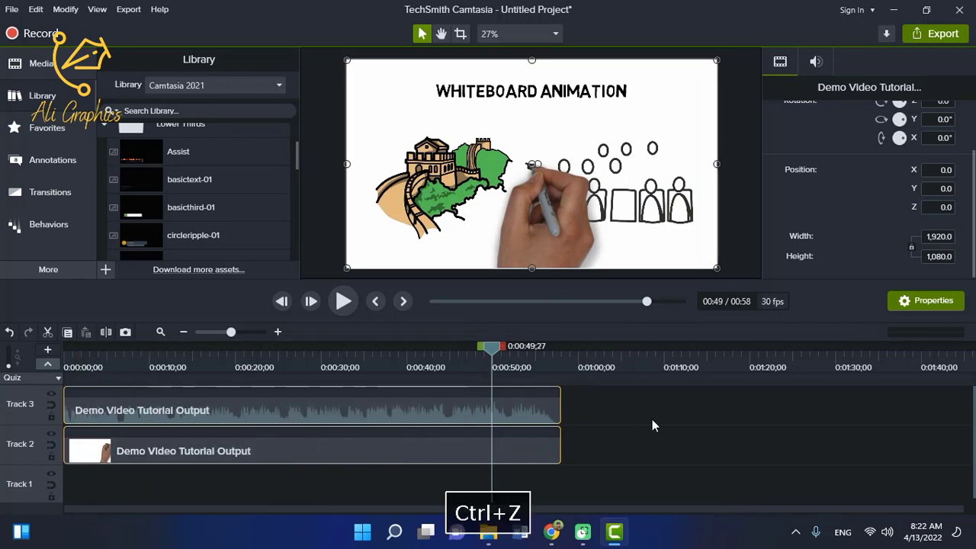
pyautogui.rightClick(514, 449)
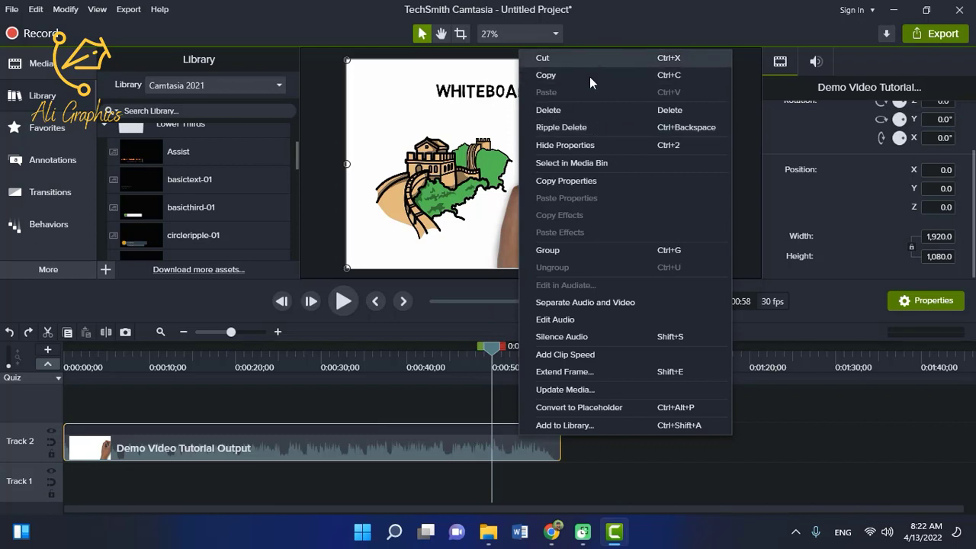
pyautogui.click(142, 396)
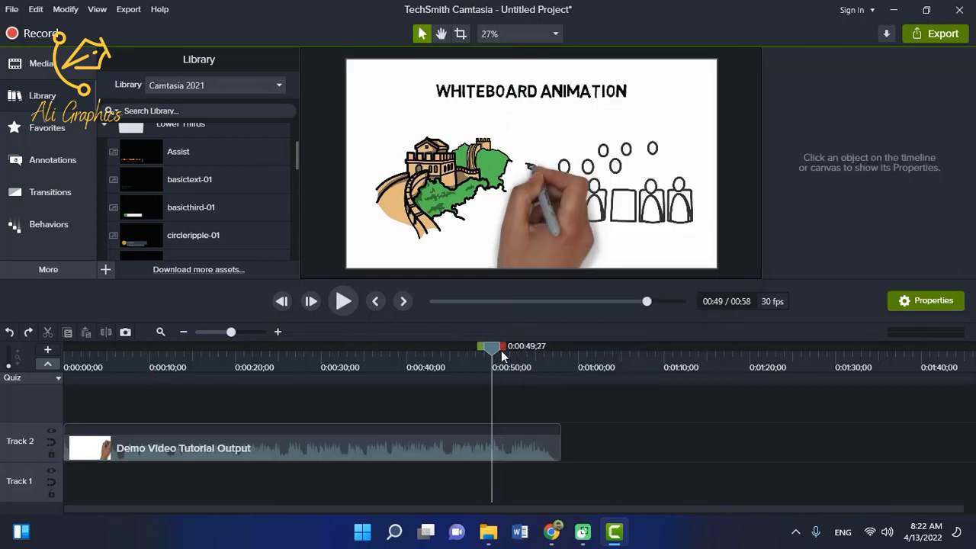
# Split the demo clip on Track 2 at about 0:00:30;05
pyautogui.moveTo(501, 350); pyautogui.dragTo(321, 403)
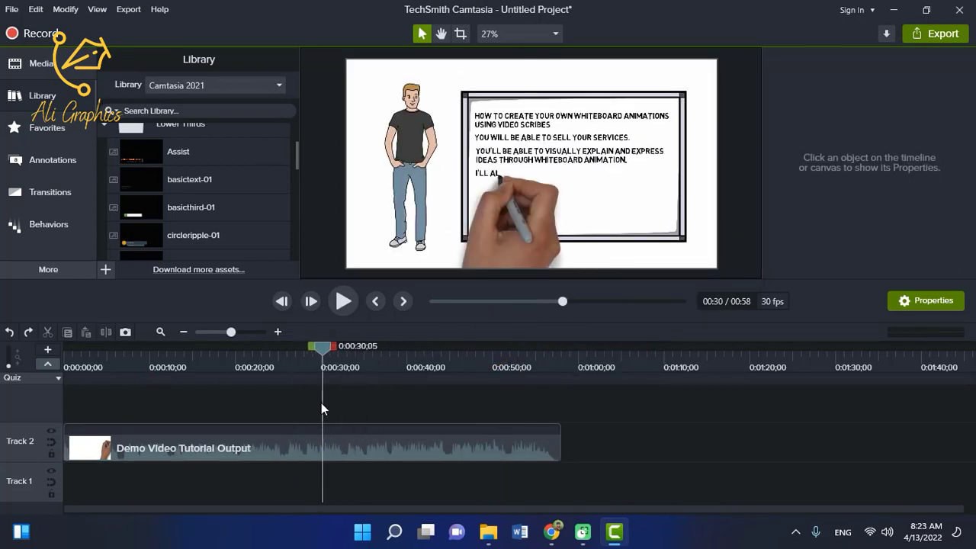
pyautogui.click(376, 445)
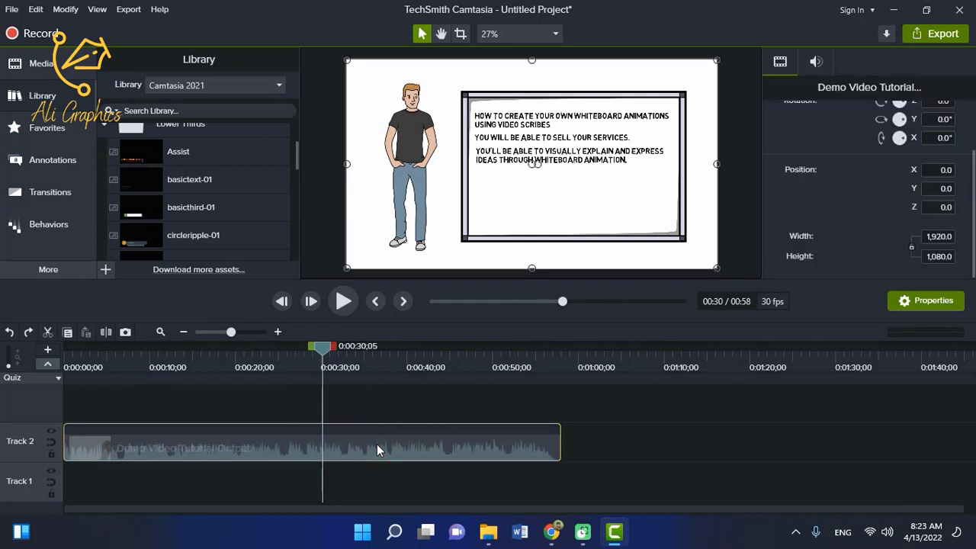
pyautogui.click(111, 332)
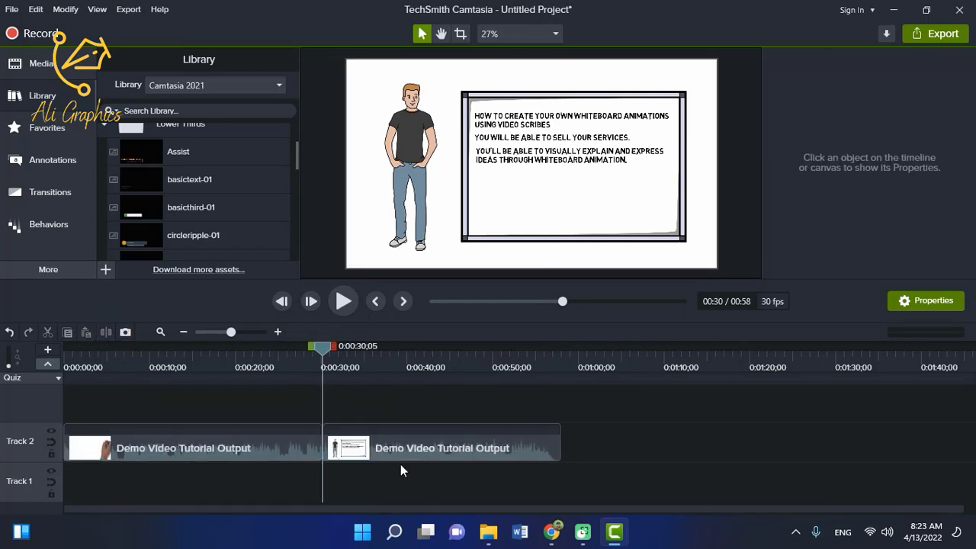
# Split the second part of the demo clip again at about 0:00:34;25
pyautogui.moveTo(456, 447); pyautogui.dragTo(379, 443)
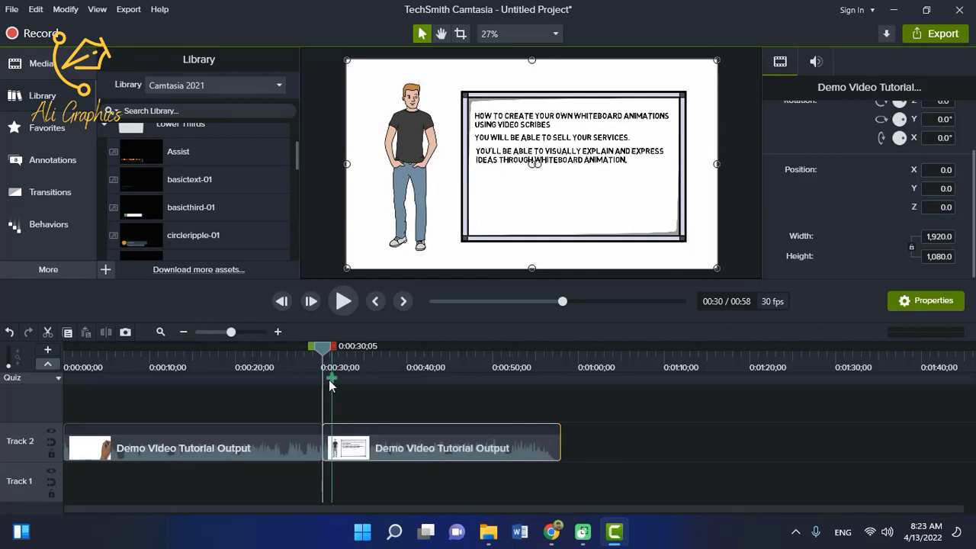
pyautogui.moveTo(322, 357); pyautogui.dragTo(363, 361)
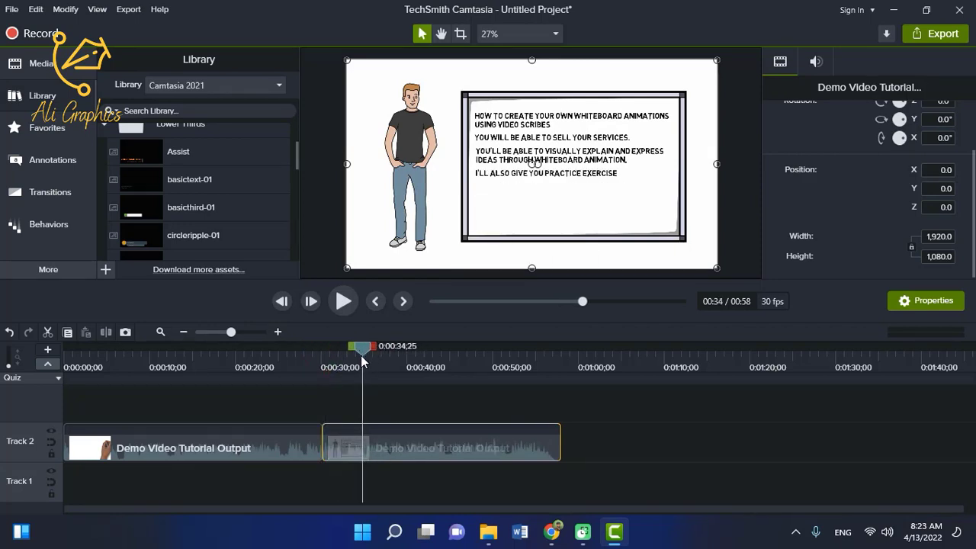
pyautogui.click(106, 332)
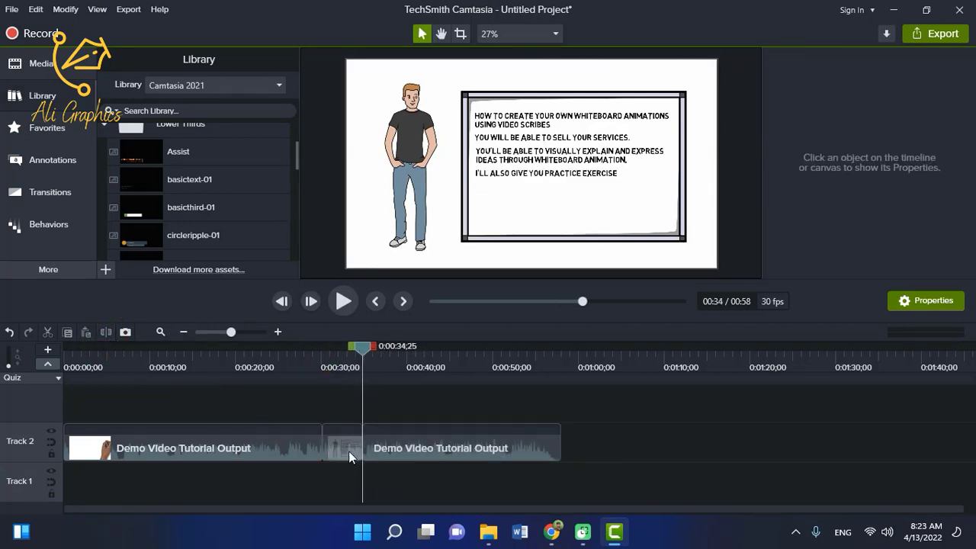
# Delete the short middle piece of the demo clip and move the last piece back to close the gap
pyautogui.click(349, 456)
pyautogui.press('BackSpace')
pyautogui.moveTo(398, 451); pyautogui.dragTo(355, 455)
# Undo the gap closing, the deletion and both splits to restore the demo clip as one piece
pyautogui.hotkey('ctrl', 'z')
pyautogui.hotkey('ctrl', 'z')
pyautogui.hotkey('ctrl', 'z')
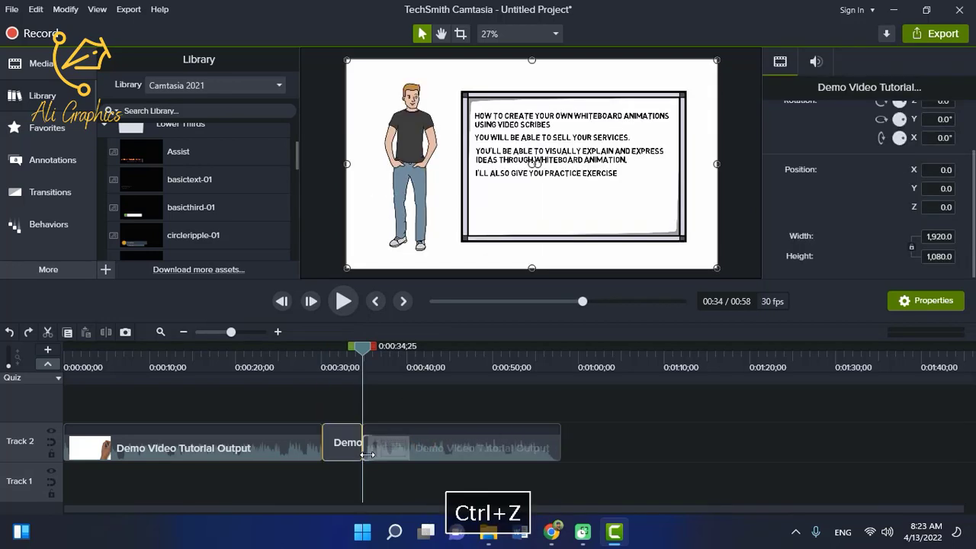
pyautogui.hotkey('ctrl', 'z')
pyautogui.hotkey('ctrl', 'z')
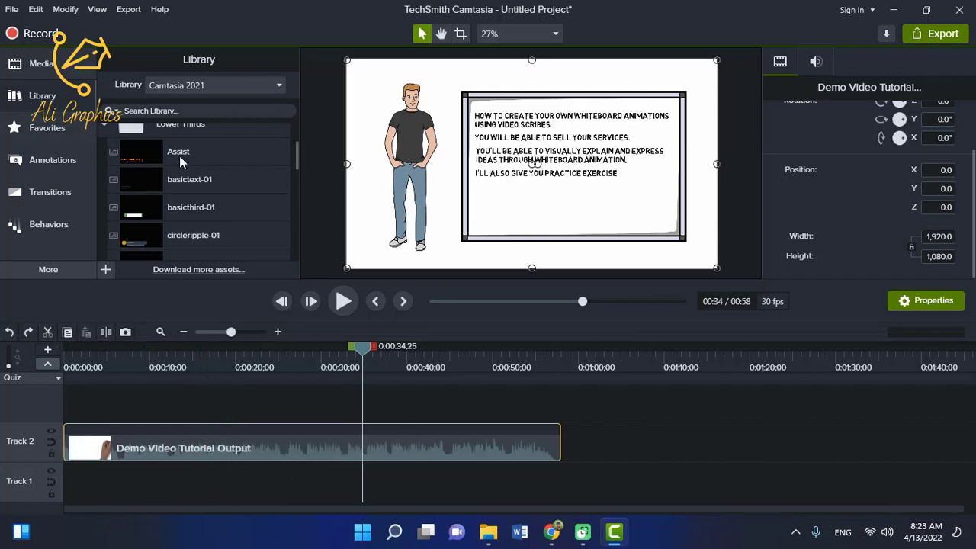
# Add the floatingboxes motion background from the library to the start of Track 1, beneath the demo clip
pyautogui.click(108, 130)
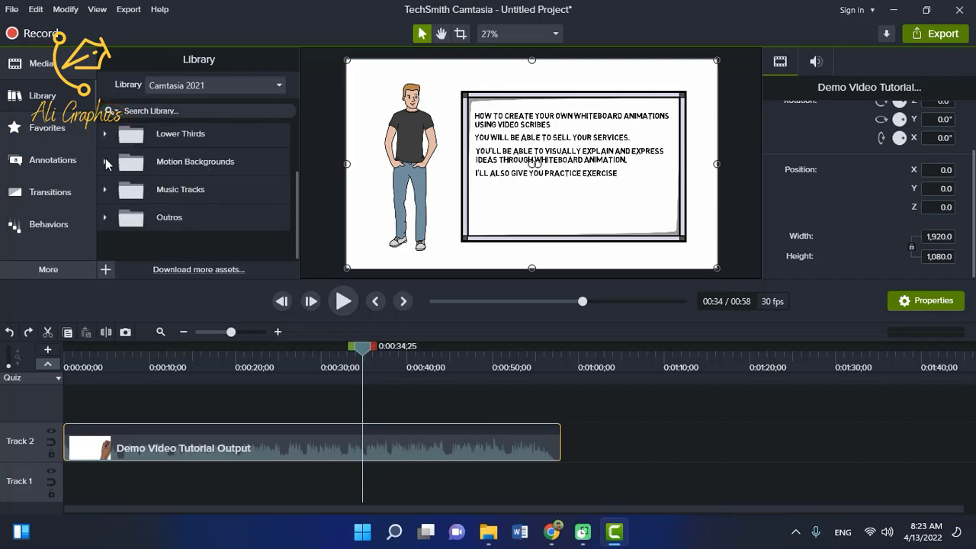
pyautogui.click(105, 162)
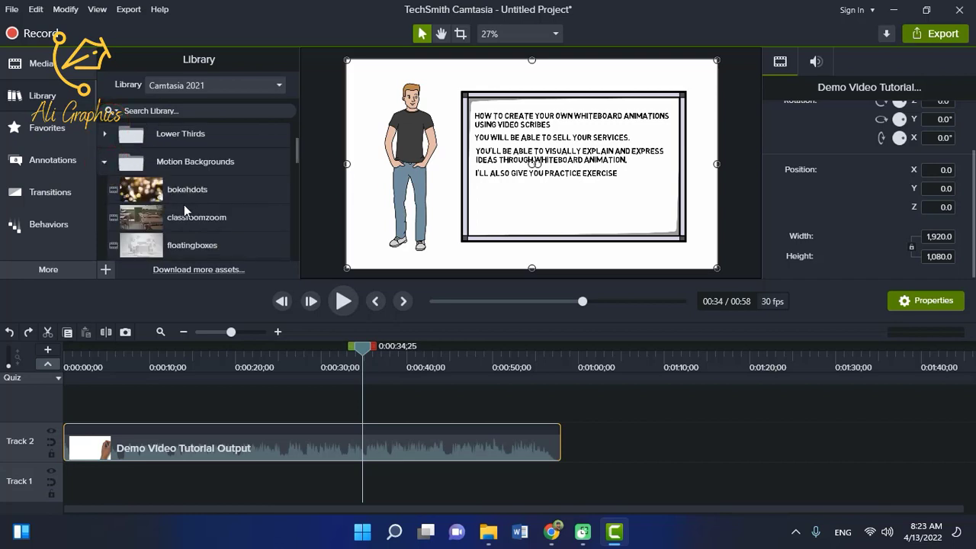
pyautogui.scroll(-2, 187, 210)
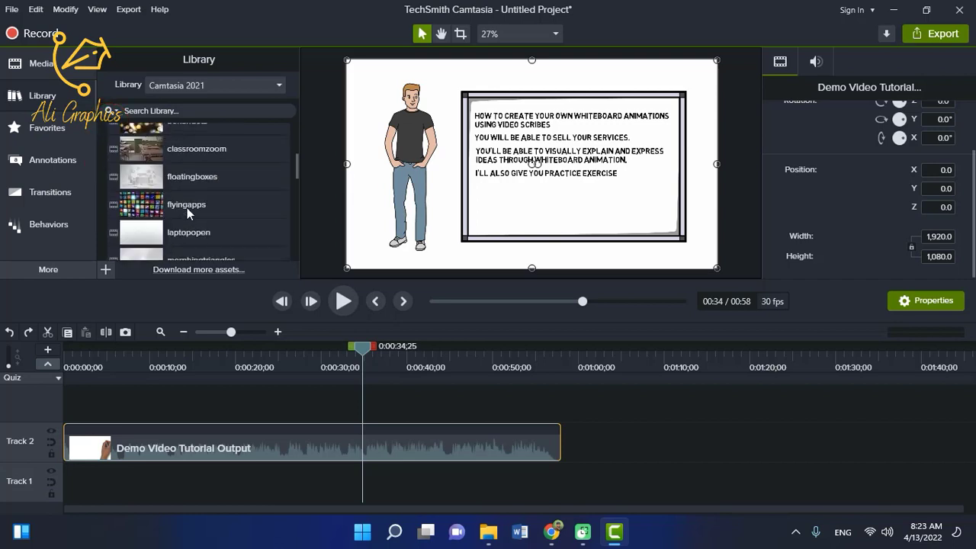
pyautogui.moveTo(362, 347); pyautogui.dragTo(460, 349)
pyautogui.click(369, 366)
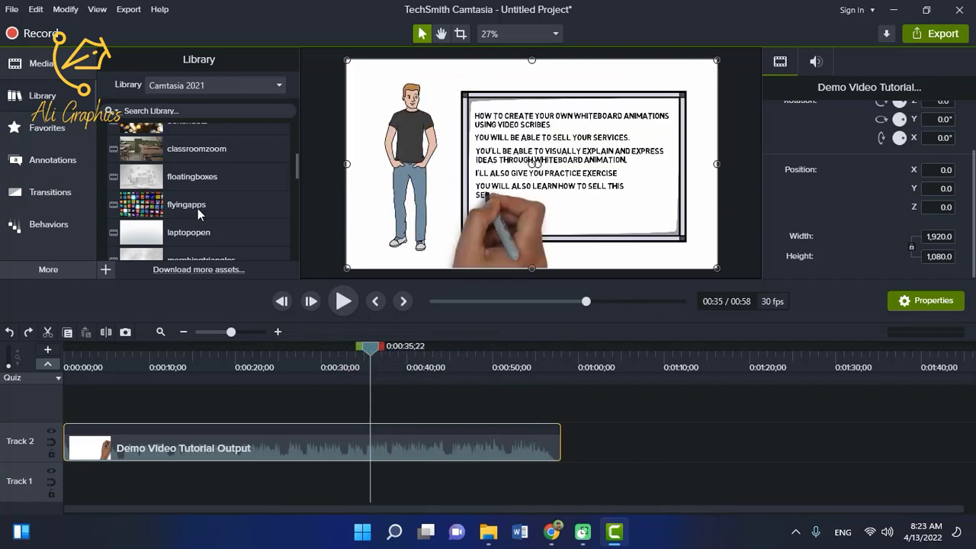
pyautogui.moveTo(166, 180); pyautogui.dragTo(86, 486)
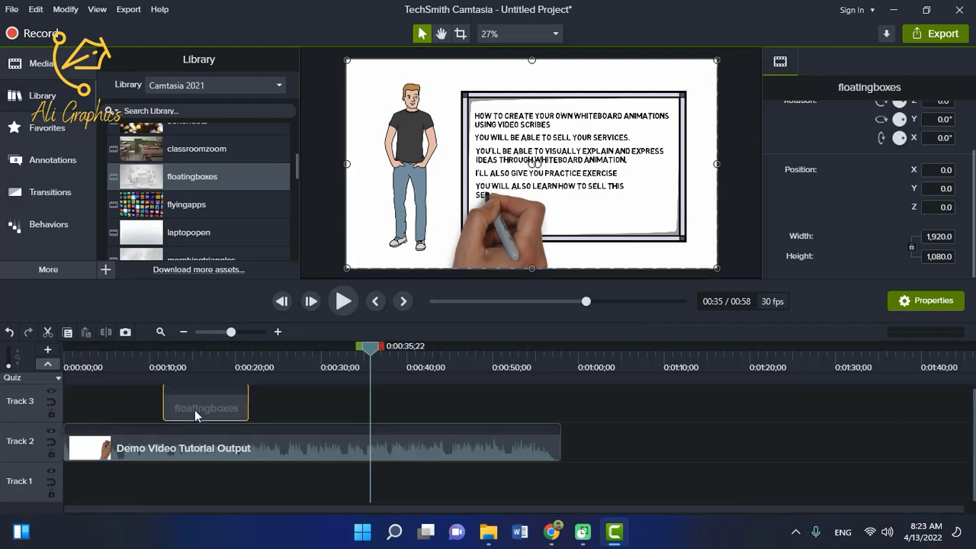
pyautogui.moveTo(198, 402); pyautogui.dragTo(66, 489)
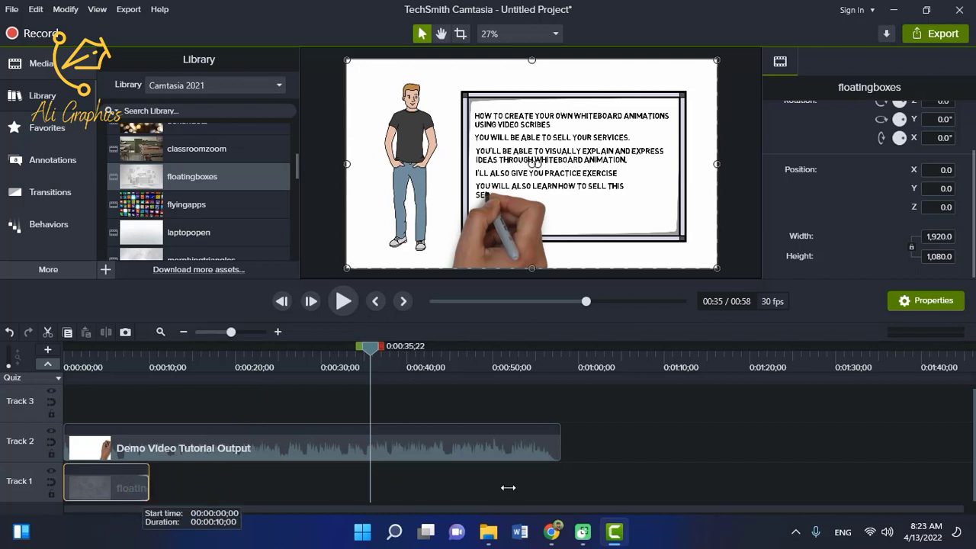
# Scale the demo clip down on the canvas to about 1,360.3 by 765.2, keeping it centred
pyautogui.moveTo(195, 445); pyautogui.dragTo(196, 445)
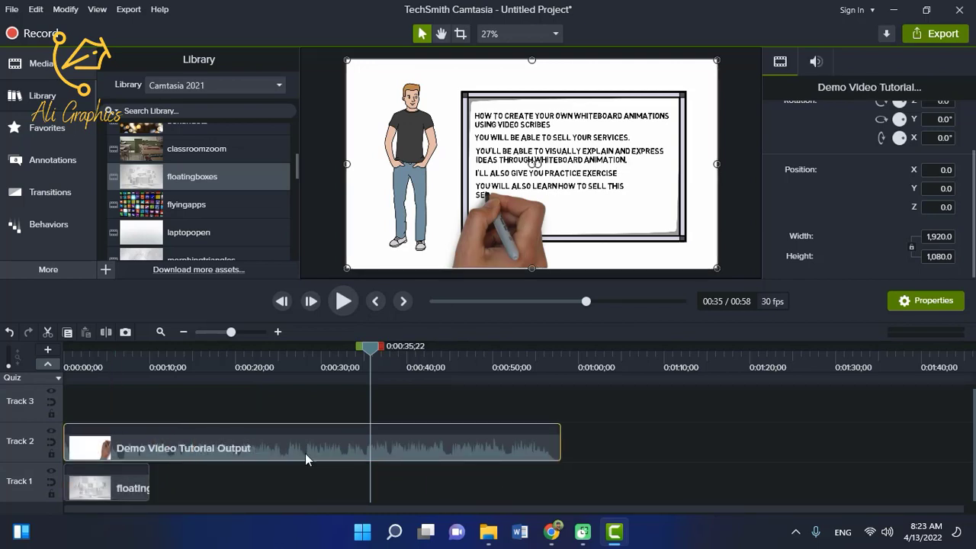
pyautogui.moveTo(345, 269); pyautogui.dragTo(526, 207)
pyautogui.moveTo(604, 155); pyautogui.dragTo(547, 184)
# Play the first seconds of the timeline to check the shrunken demo clip over the floatingboxes background
pyautogui.moveTo(375, 353); pyautogui.dragTo(68, 347)
pyautogui.press('space')
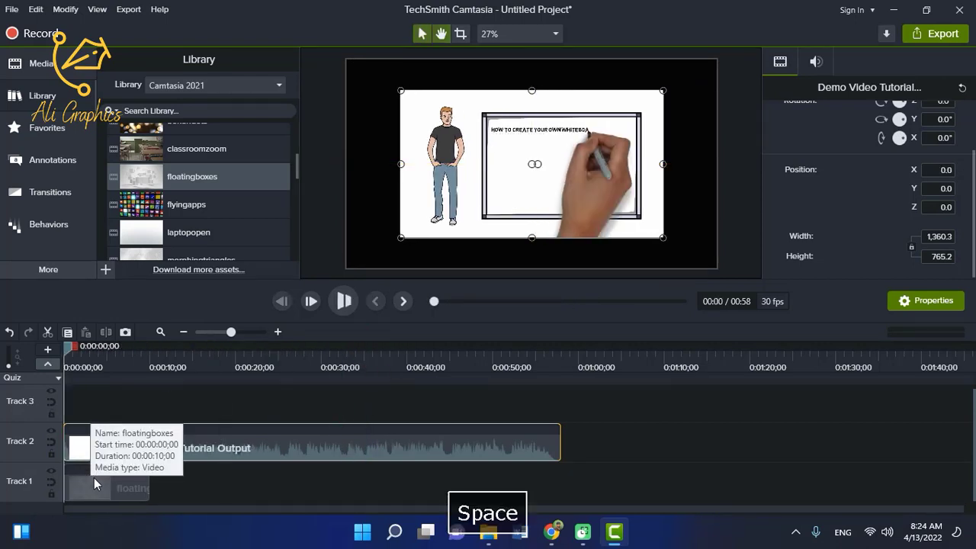
pyautogui.press('space')
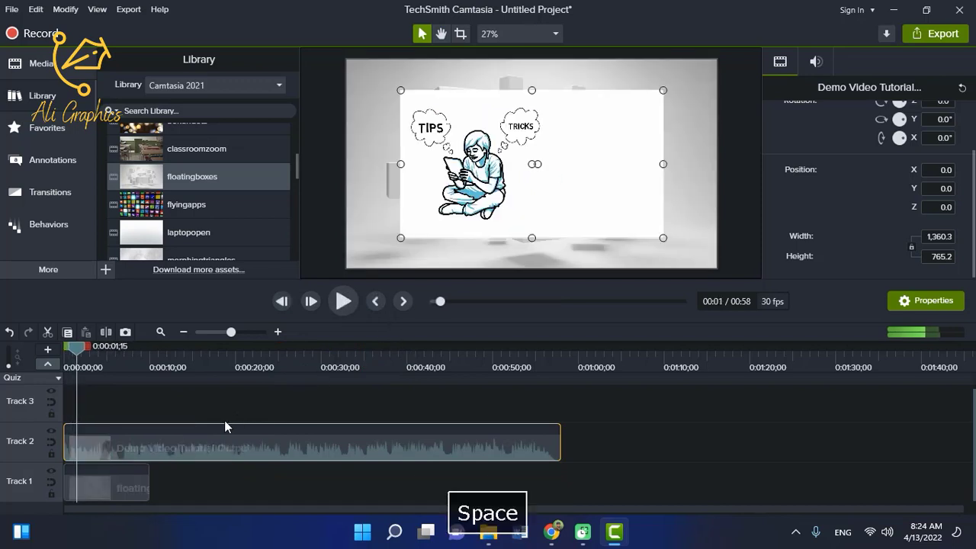
pyautogui.press('space')
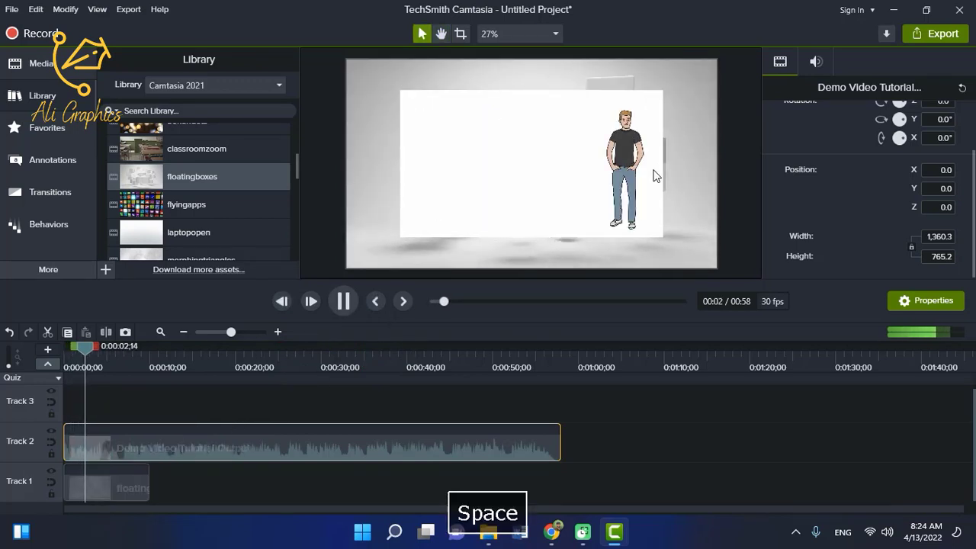
pyautogui.press('space')
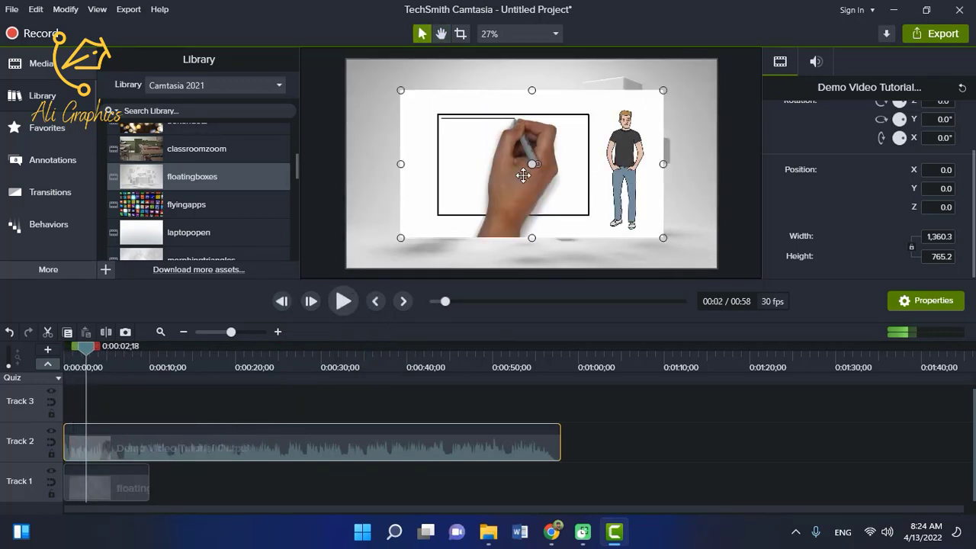
# Delete the floatingboxes background clip from Track 1
pyautogui.click(113, 486)
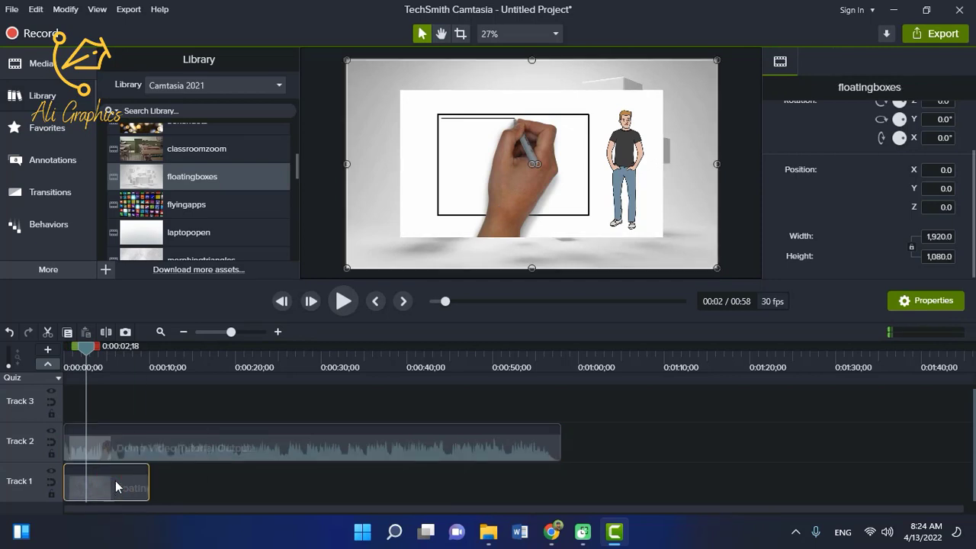
pyautogui.press('BackSpace')
# Look through the remaining assets in the library's Motion Backgrounds folder
pyautogui.scroll(-3, 185, 193)
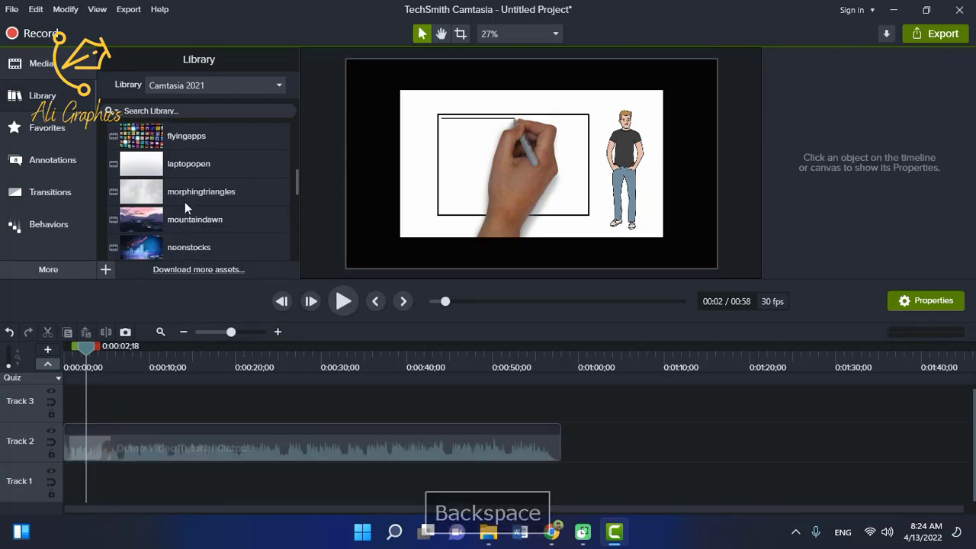
pyautogui.scroll(-5, 185, 223)
pyautogui.scroll(3, 185, 223)
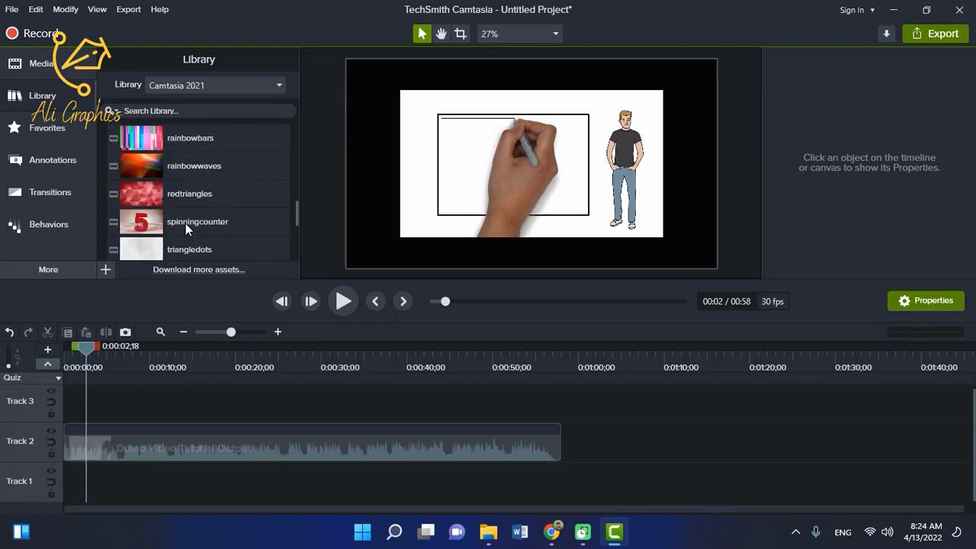
pyautogui.scroll(-3, 185, 224)
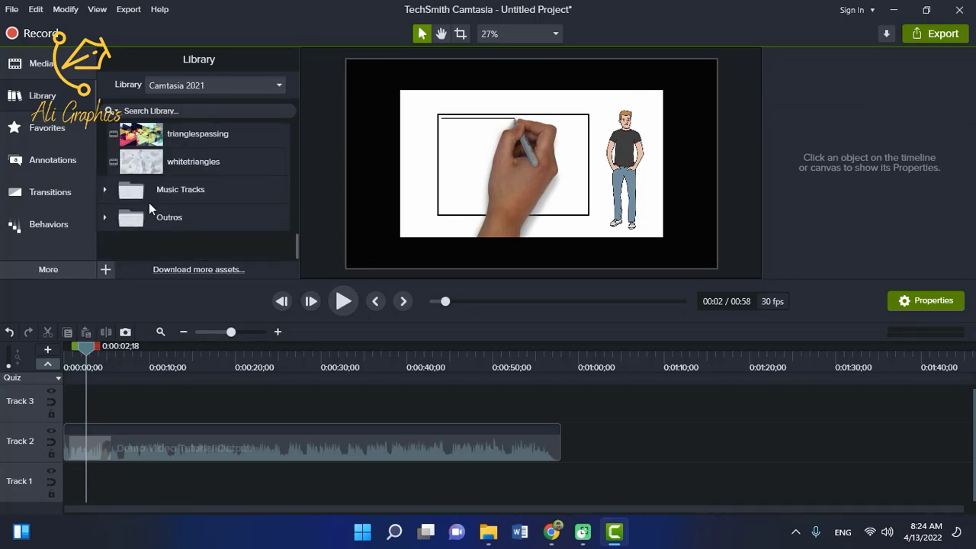
pyautogui.scroll(3, 149, 202)
pyautogui.scroll(4, 149, 206)
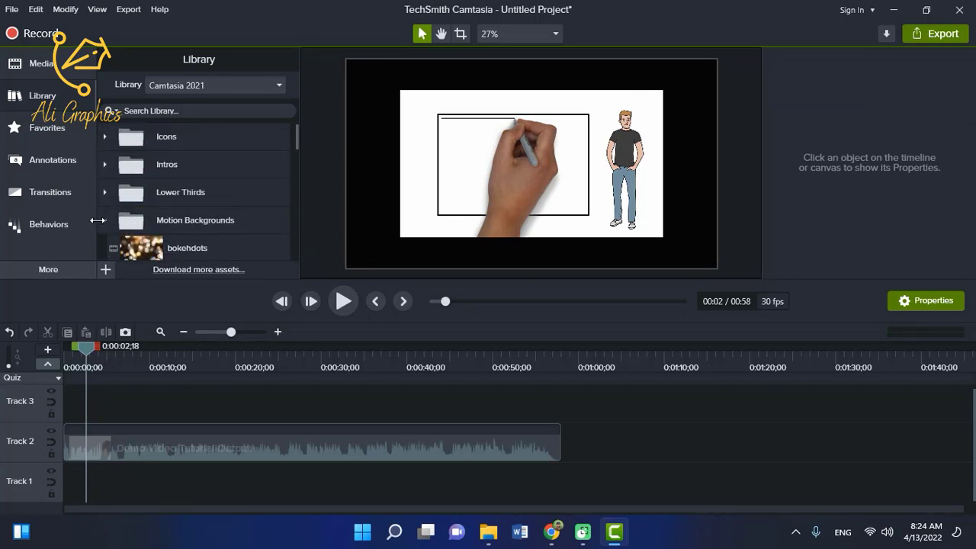
# Collapse the Motion Backgrounds folder and browse the tracks in the Music Tracks folder
pyautogui.click(104, 221)
pyautogui.scroll(-1, 151, 218)
pyautogui.click(105, 213)
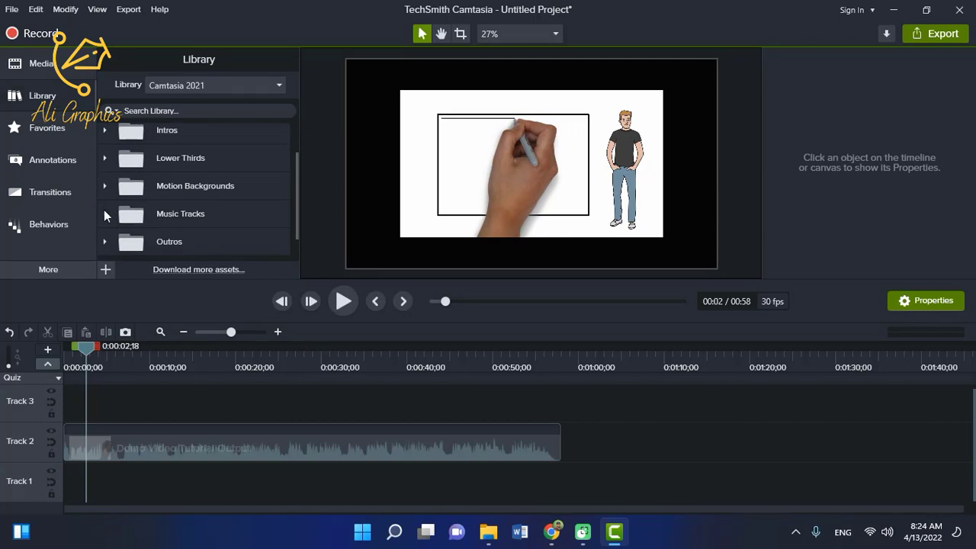
pyautogui.scroll(-8, 185, 205)
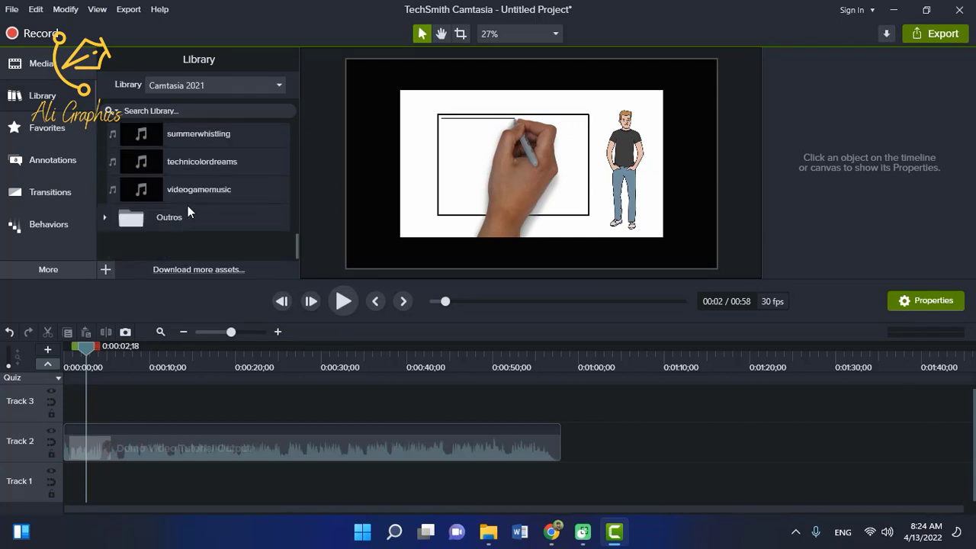
# Look over the last tracks in the Music Tracks folder and the assets in the Outros folder
pyautogui.scroll(2, 188, 212)
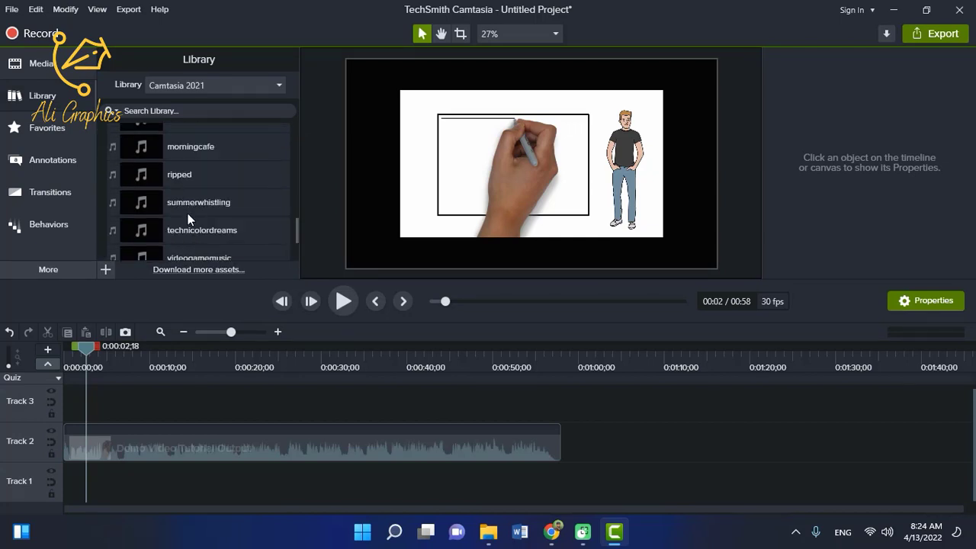
pyautogui.scroll(-3, 187, 230)
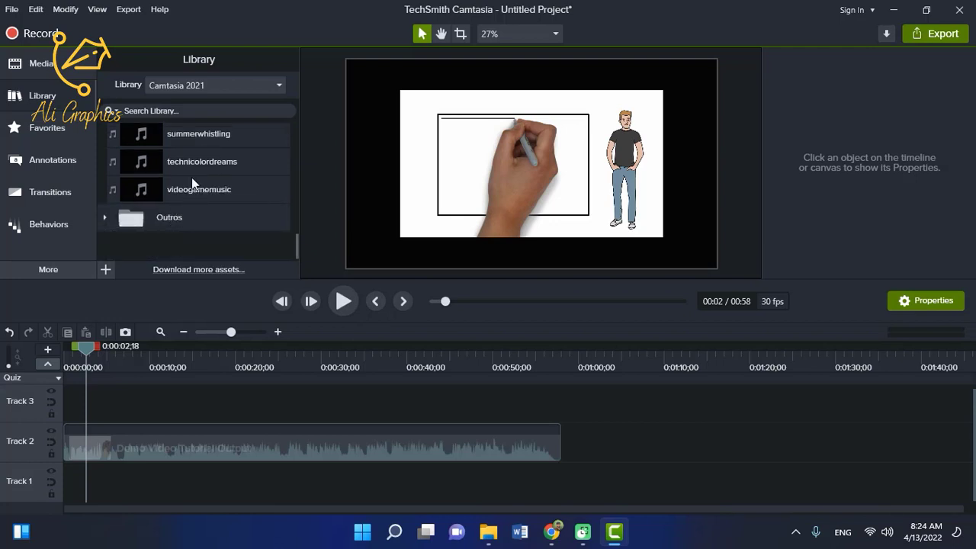
pyautogui.click(105, 217)
pyautogui.scroll(-2, 220, 235)
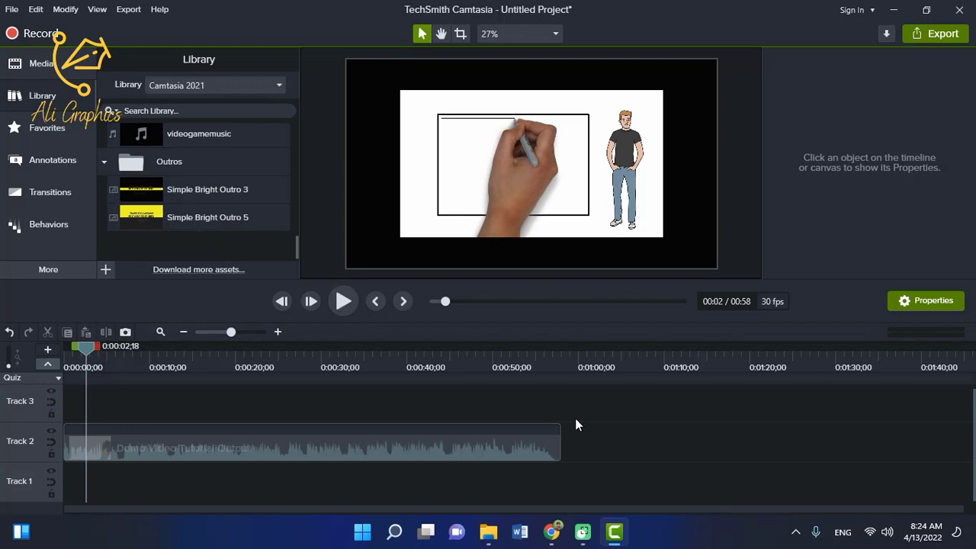
# Add the outro asset from the Default user library to Track 2, directly after the demo video clip
pyautogui.moveTo(559, 366); pyautogui.dragTo(563, 362)
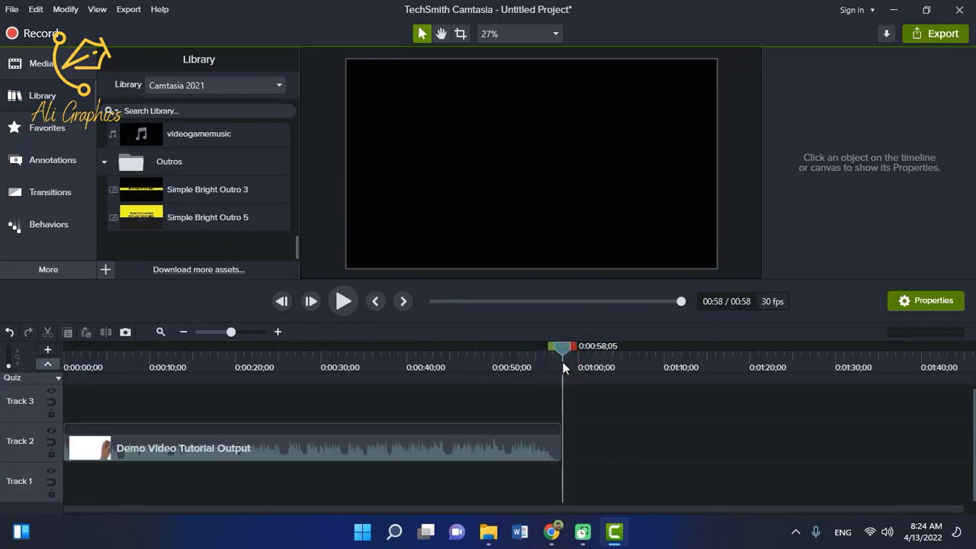
pyautogui.click(38, 99)
pyautogui.click(38, 102)
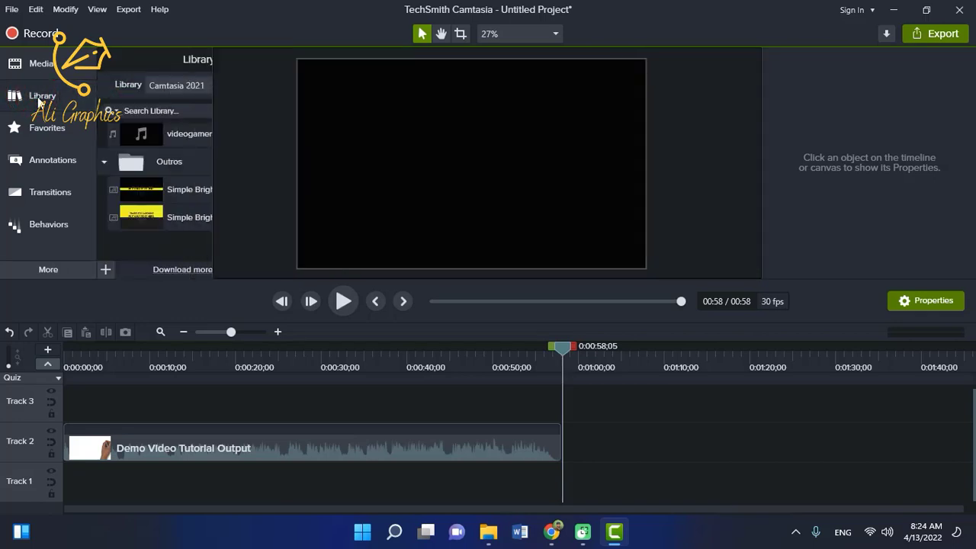
pyautogui.click(189, 86)
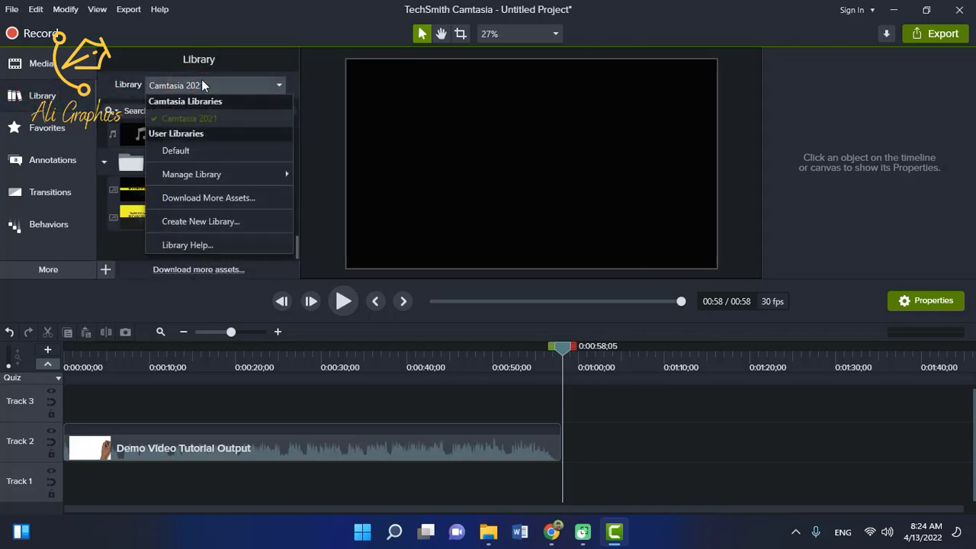
pyautogui.click(204, 151)
pyautogui.scroll(2, 187, 160)
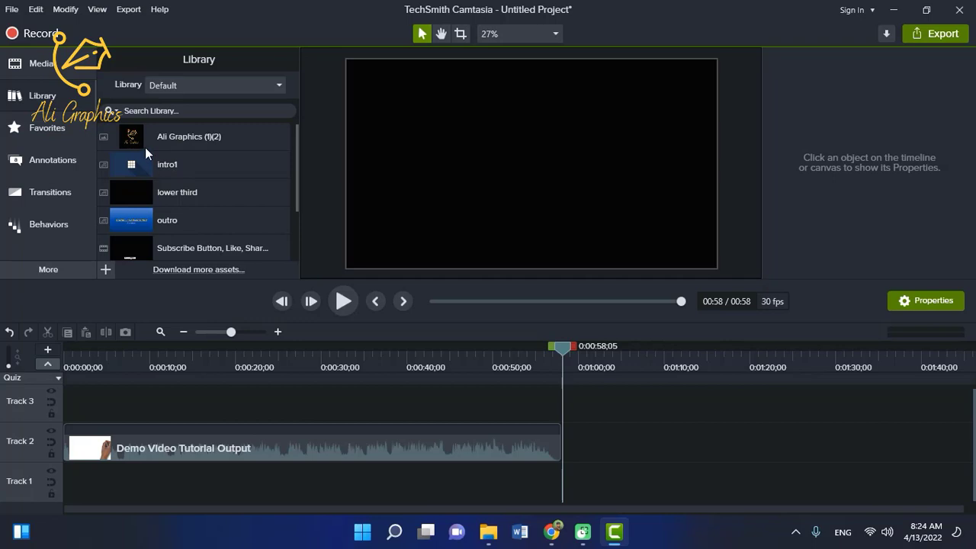
pyautogui.moveTo(131, 220); pyautogui.dragTo(589, 436)
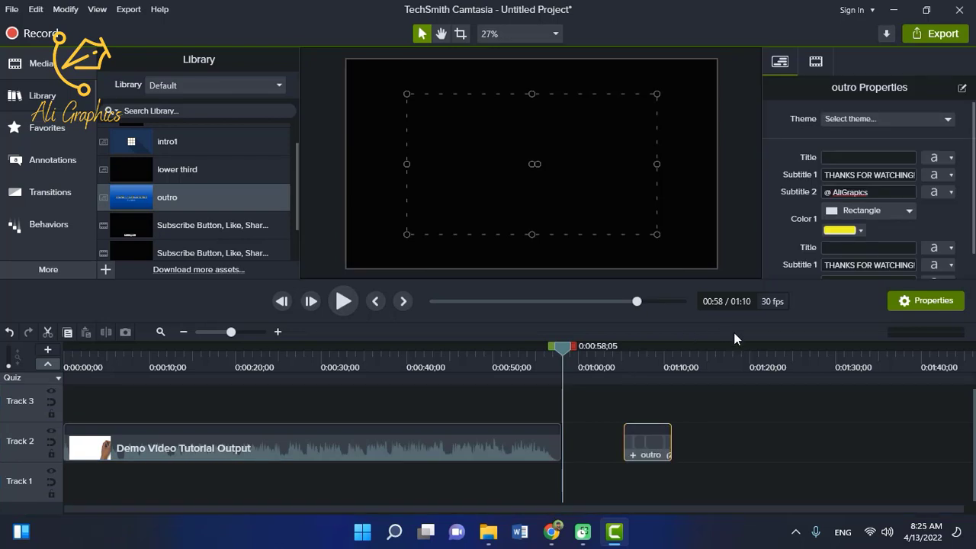
pyautogui.moveTo(660, 444); pyautogui.dragTo(549, 435)
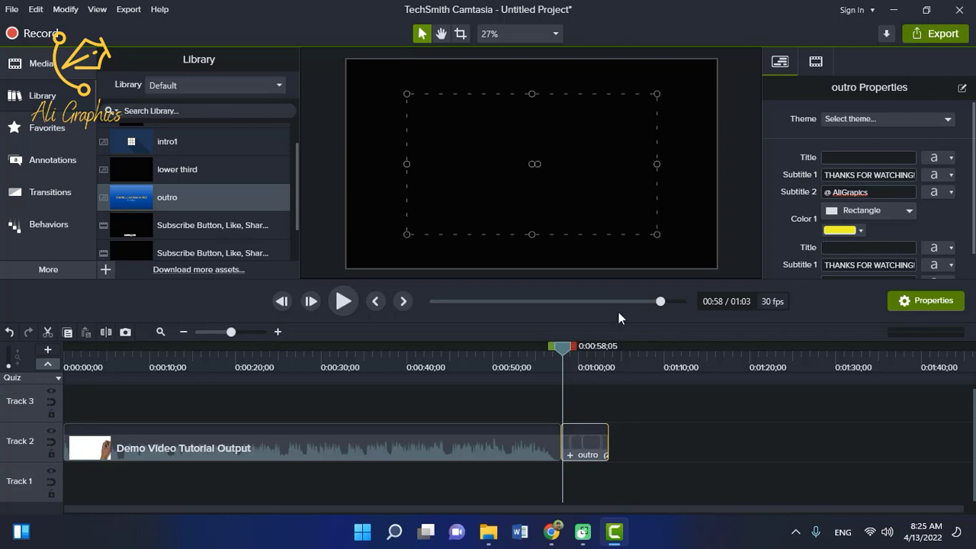
# Enlarge the outro on the canvas so that it fills the whole frame
pyautogui.click(658, 237)
pyautogui.moveTo(562, 346); pyautogui.dragTo(580, 346)
pyautogui.click(673, 439)
pyautogui.click(591, 450)
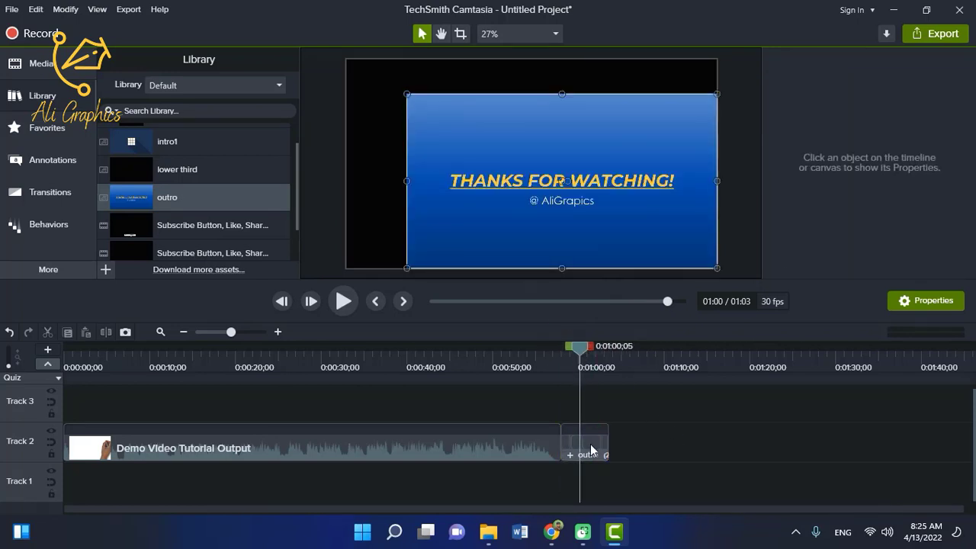
pyautogui.moveTo(408, 89); pyautogui.dragTo(347, 59)
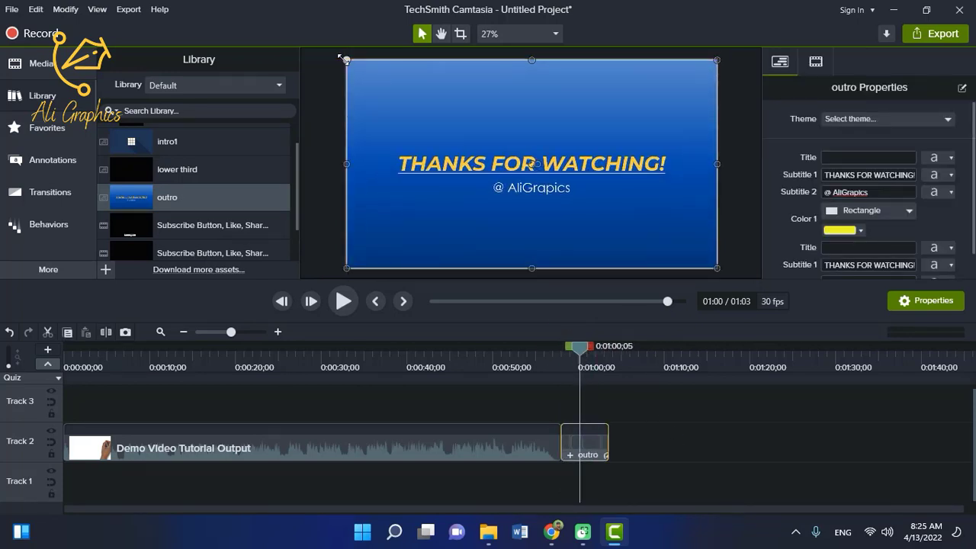
pyautogui.click(711, 463)
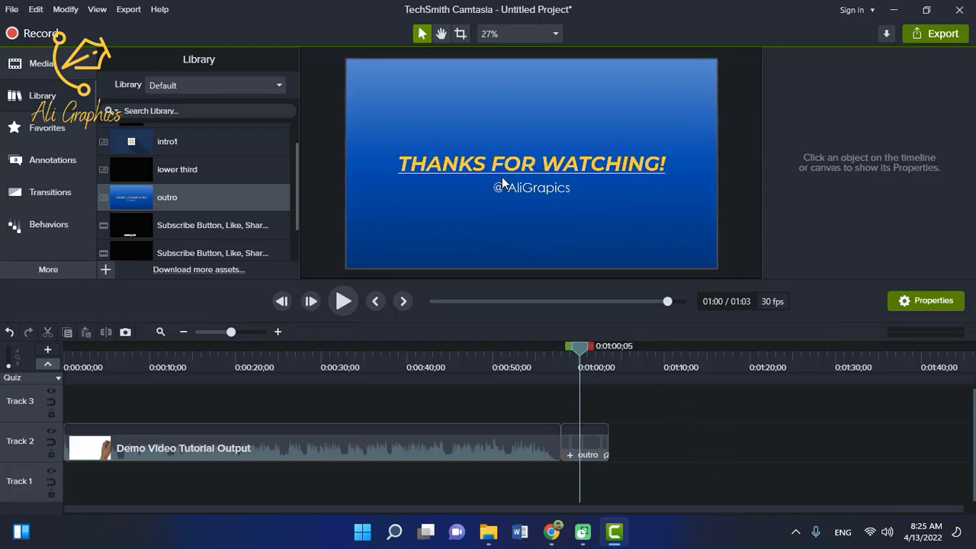
# Enlarge the demo video clip to the full 1920 × 1080 canvas and check a frame at about 18 seconds
pyautogui.moveTo(585, 357)
pyautogui.mouseDown()
pyautogui.moveTo(553, 362)
pyautogui.moveTo(569, 363)
pyautogui.mouseUp()
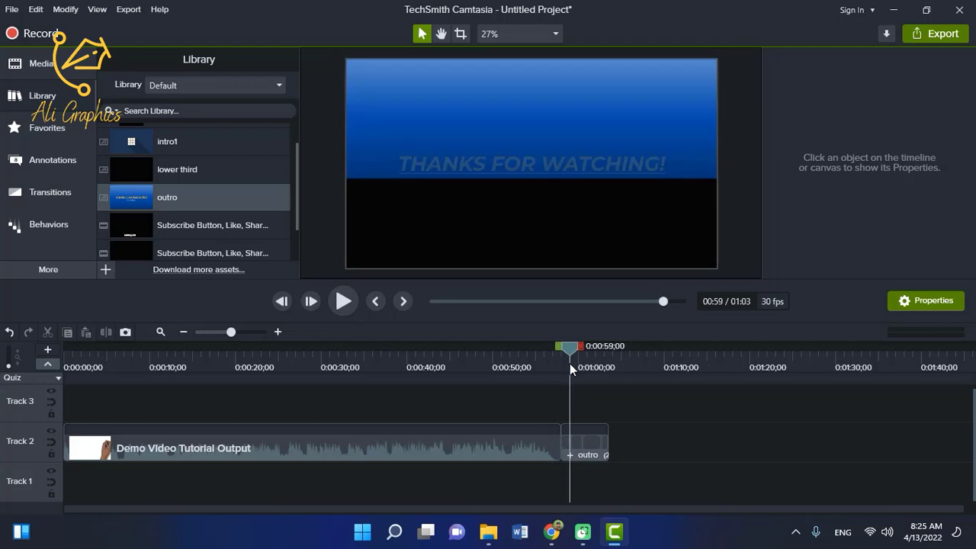
pyautogui.click(411, 452)
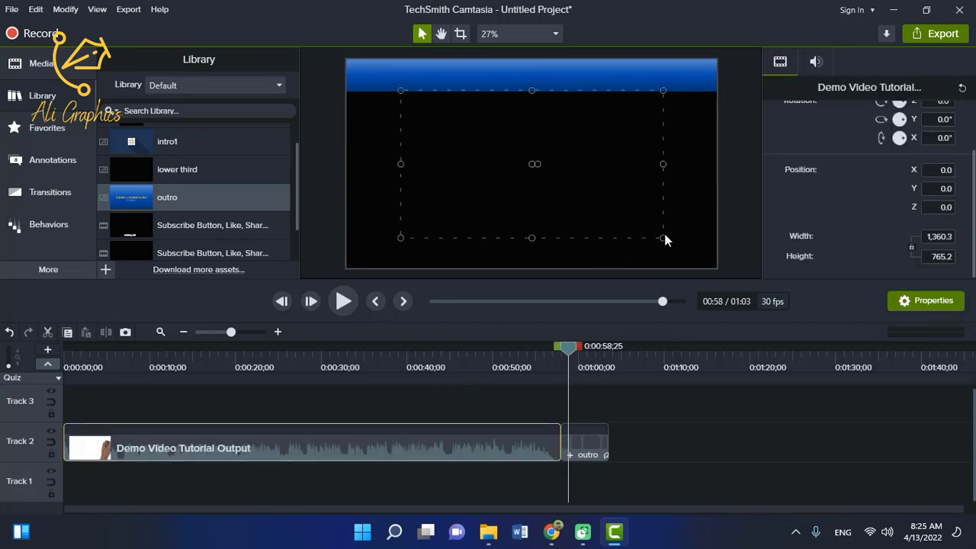
pyautogui.moveTo(663, 238); pyautogui.dragTo(717, 267)
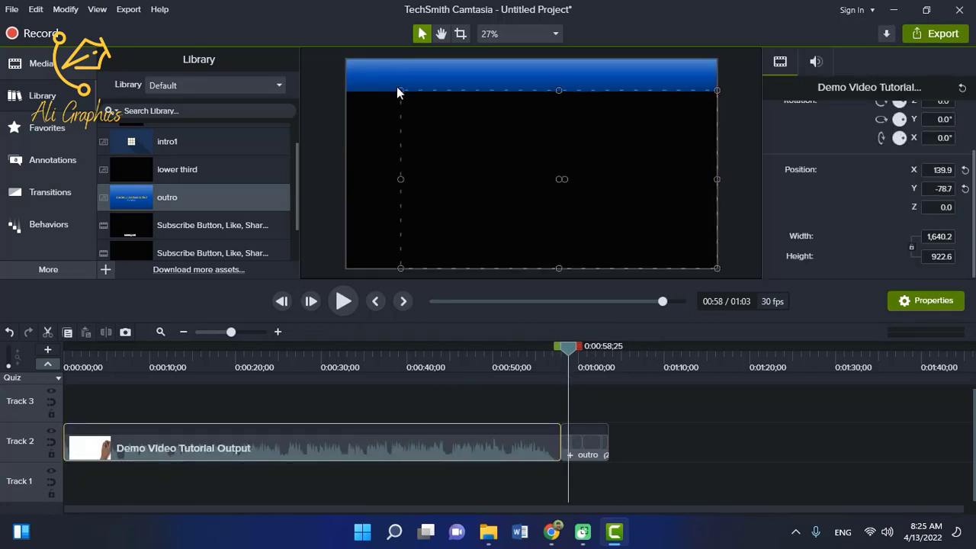
pyautogui.moveTo(398, 89); pyautogui.dragTo(348, 60)
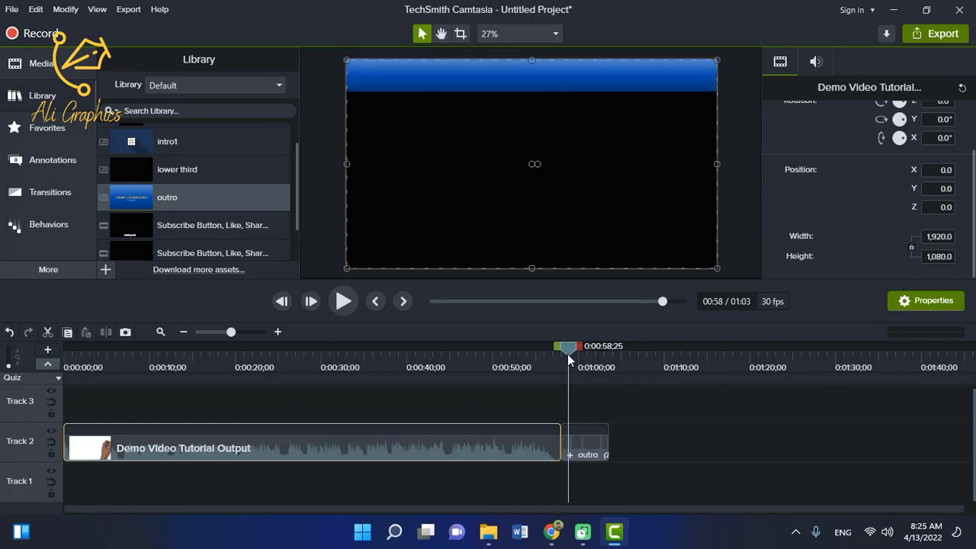
pyautogui.moveTo(568, 350); pyautogui.dragTo(224, 347)
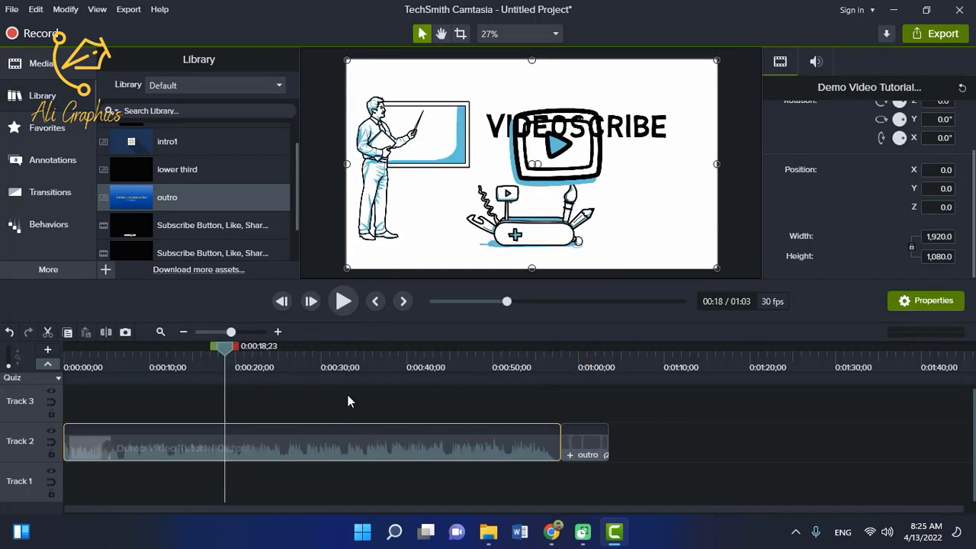
# Shift the demo and outro clips together about 15 seconds later and place the intro1 asset at the start of Track 2
pyautogui.moveTo(347, 401); pyautogui.dragTo(624, 461)
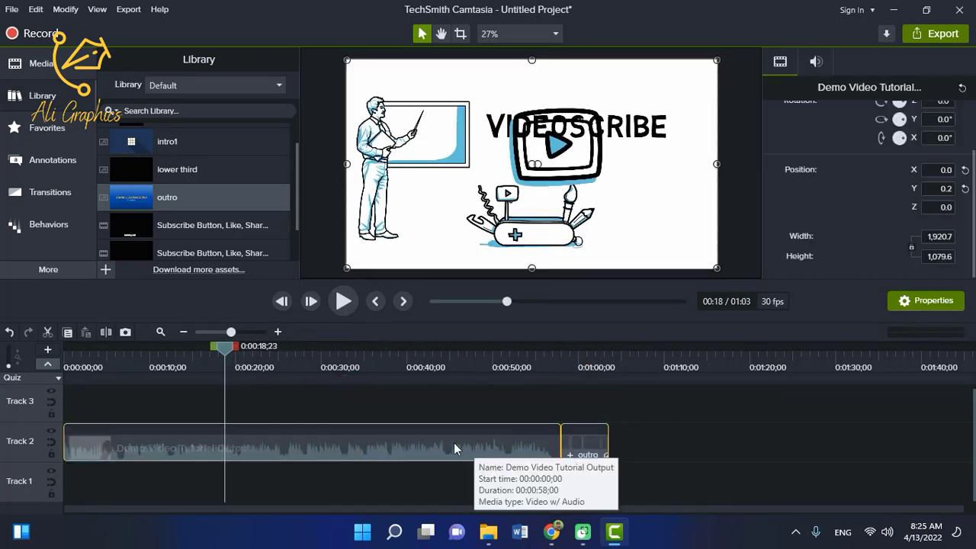
pyautogui.moveTo(454, 443); pyautogui.dragTo(583, 445)
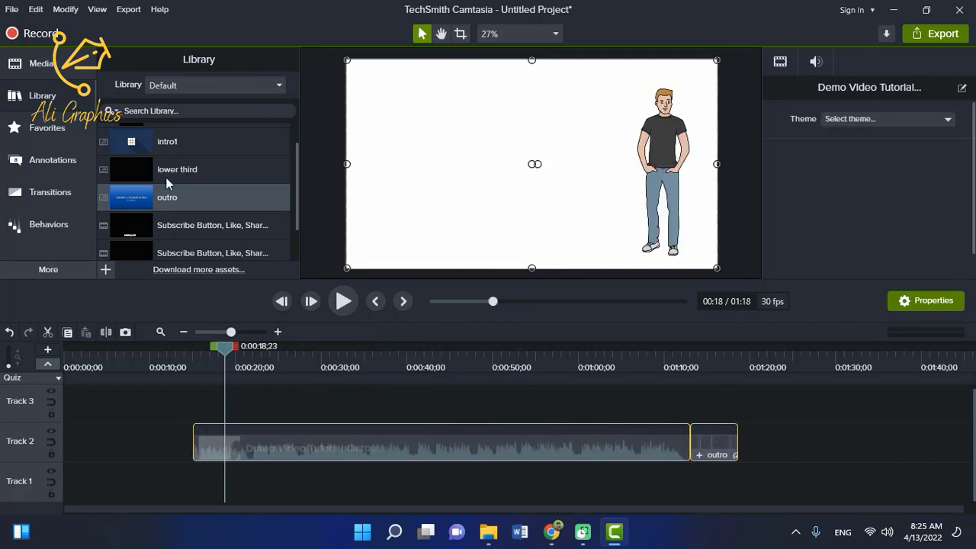
pyautogui.moveTo(168, 149); pyautogui.dragTo(106, 439)
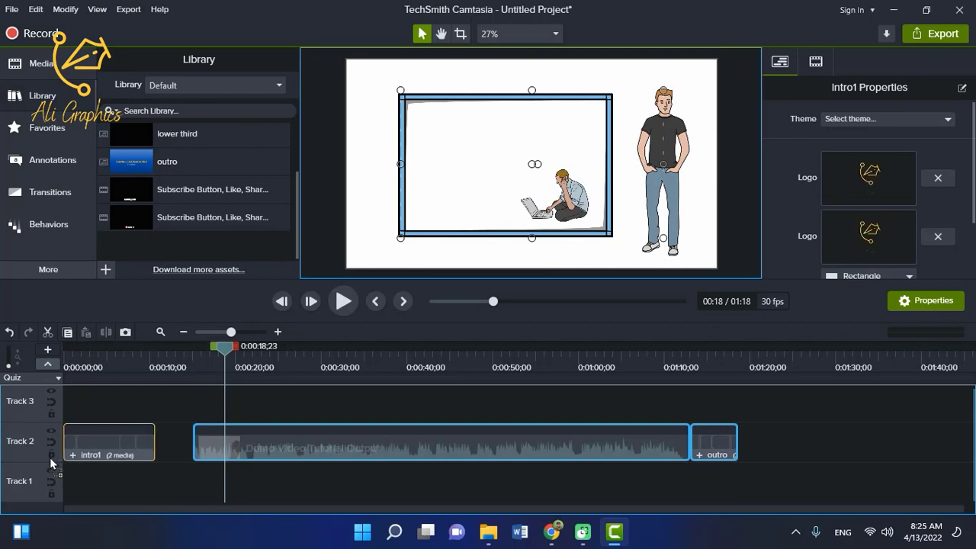
pyautogui.click(198, 392)
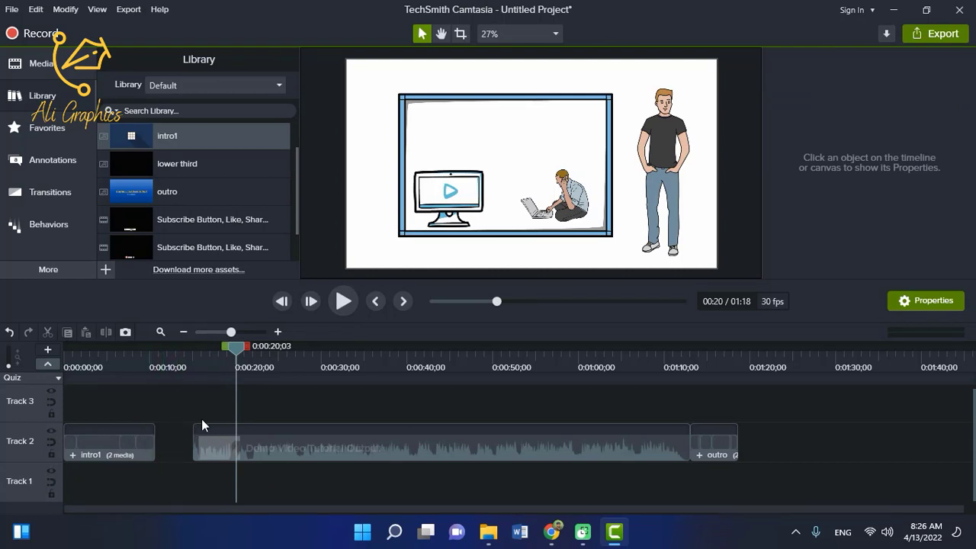
# Add the classroomzoom motion background from the Camtasia 2021 library to Track 3, starting at about 11 seconds, and check the frame
pyautogui.scroll(1, 191, 156)
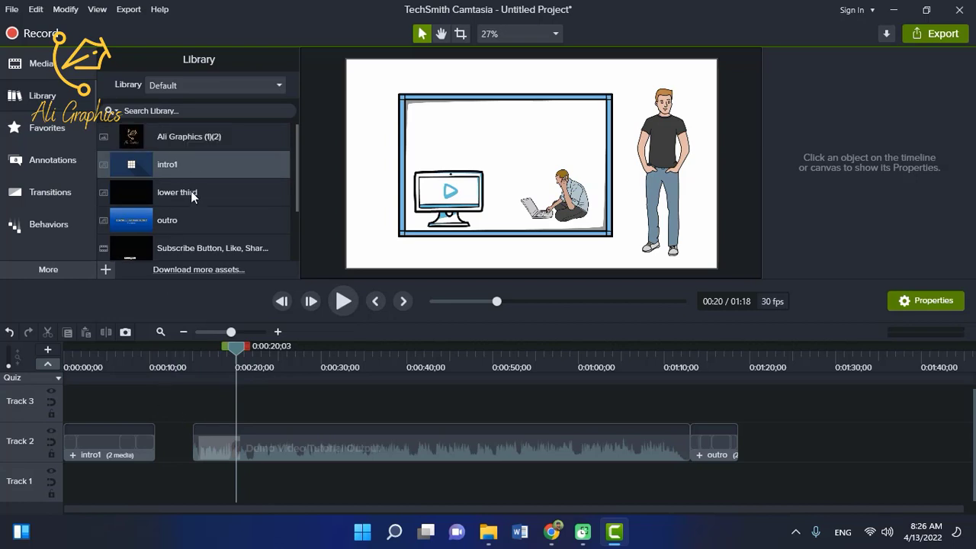
pyautogui.click(218, 84)
pyautogui.click(212, 121)
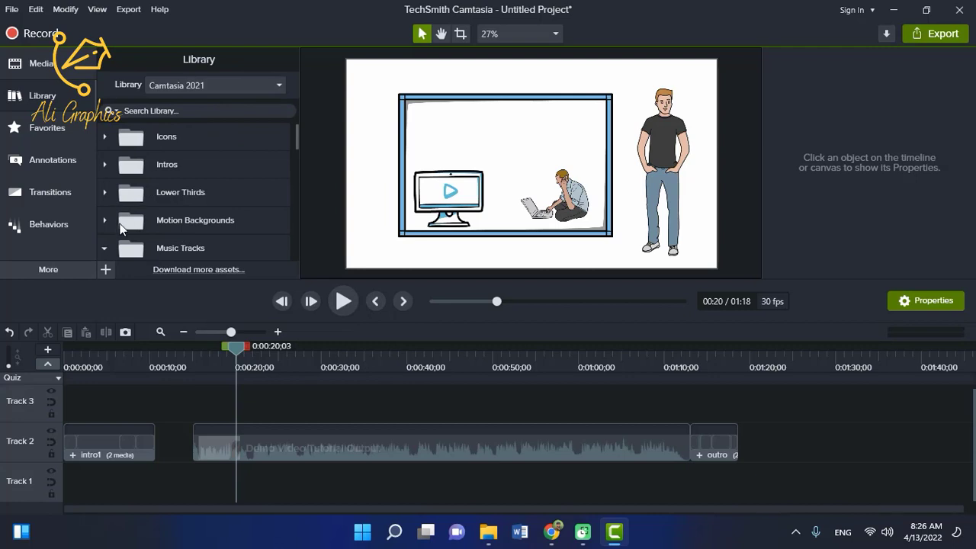
pyautogui.click(105, 220)
pyautogui.scroll(-3, 187, 208)
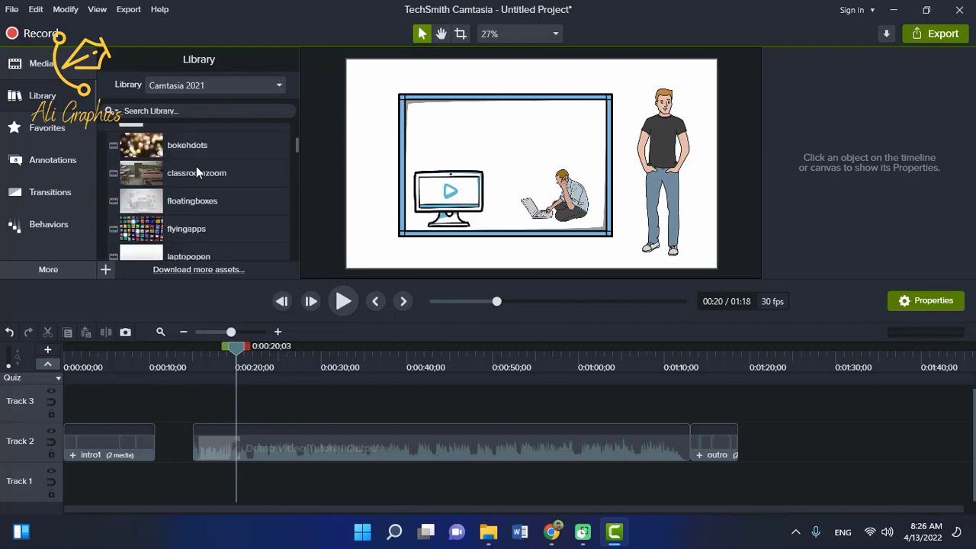
pyautogui.moveTo(196, 172); pyautogui.dragTo(156, 408)
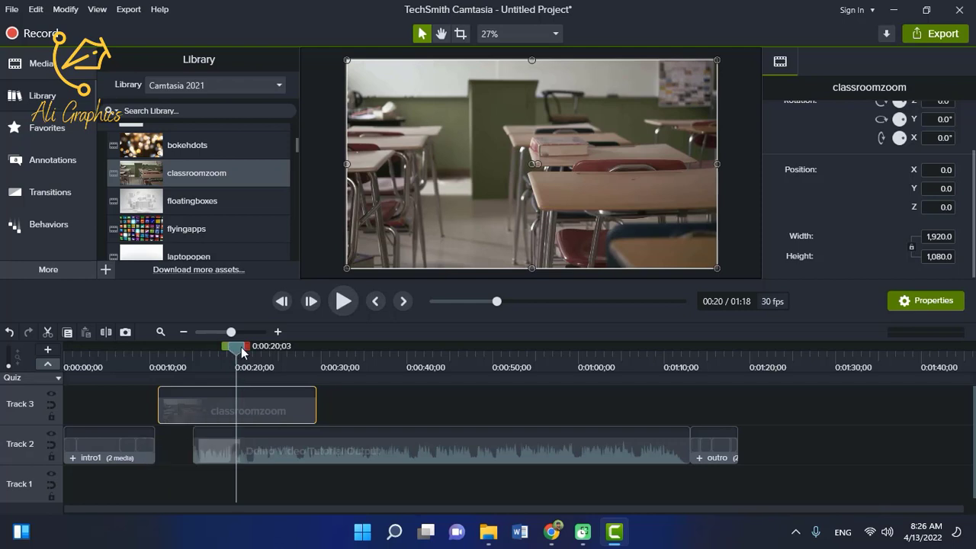
pyautogui.moveTo(236, 347)
pyautogui.mouseDown()
pyautogui.moveTo(201, 351)
pyautogui.moveTo(221, 349)
pyautogui.mouseUp()
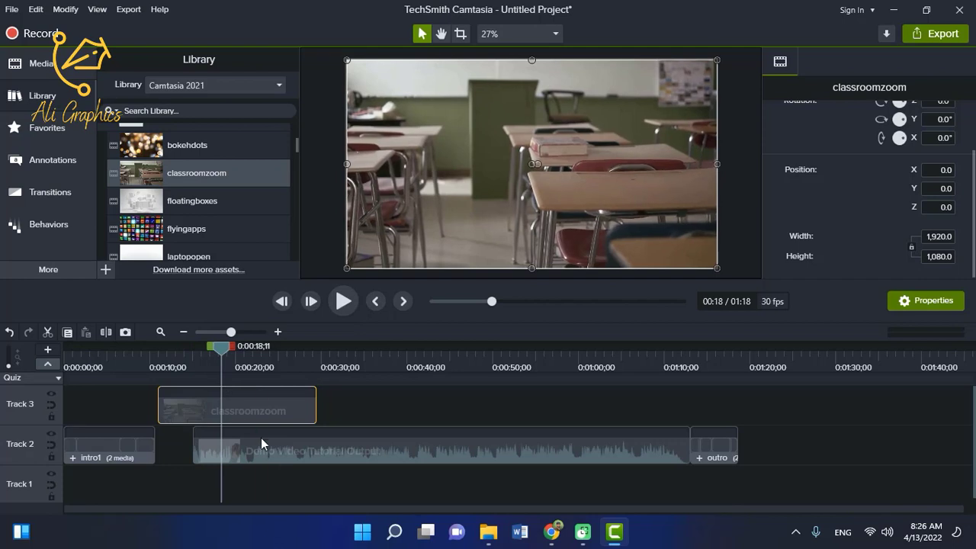
# Hide Track 3 and show it again, and delete the classroomzoom clip from it
pyautogui.click(51, 395)
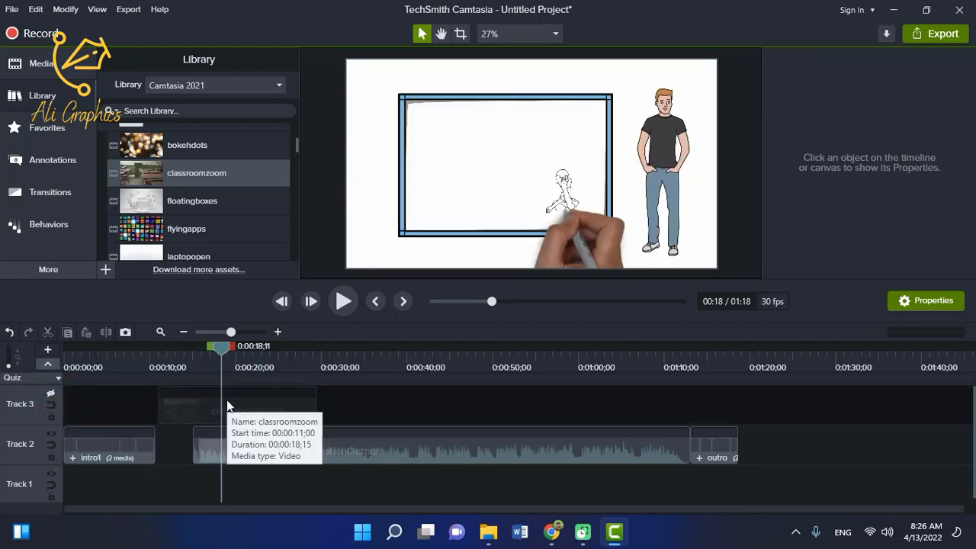
pyautogui.click(51, 394)
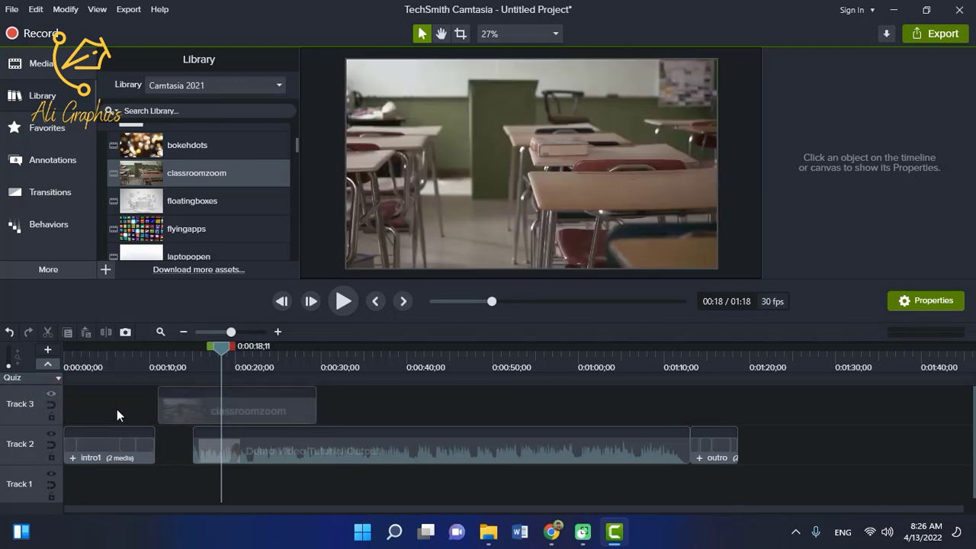
pyautogui.click(260, 415)
pyautogui.press('BackSpace')
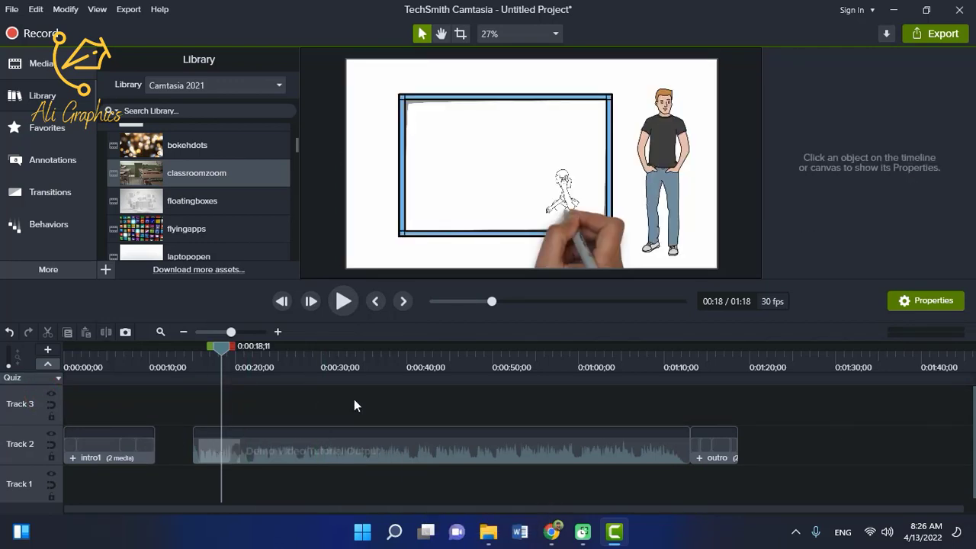
# Move the demo and outro clips further along Track 2 and turn on the magnetic track to close the gap after intro1
pyautogui.click(664, 458)
pyautogui.moveTo(636, 458); pyautogui.dragTo(555, 443)
pyautogui.moveTo(337, 431); pyautogui.dragTo(337, 432)
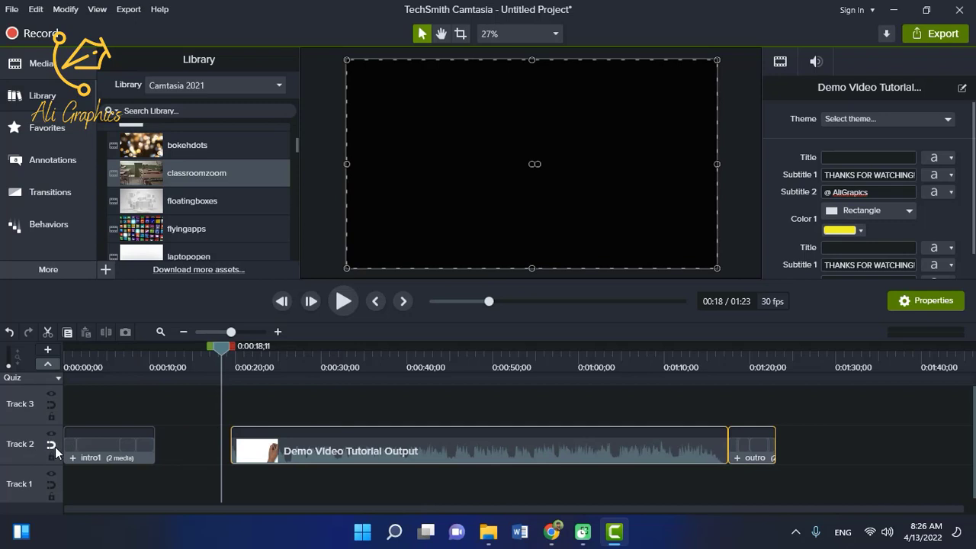
pyautogui.click(55, 446)
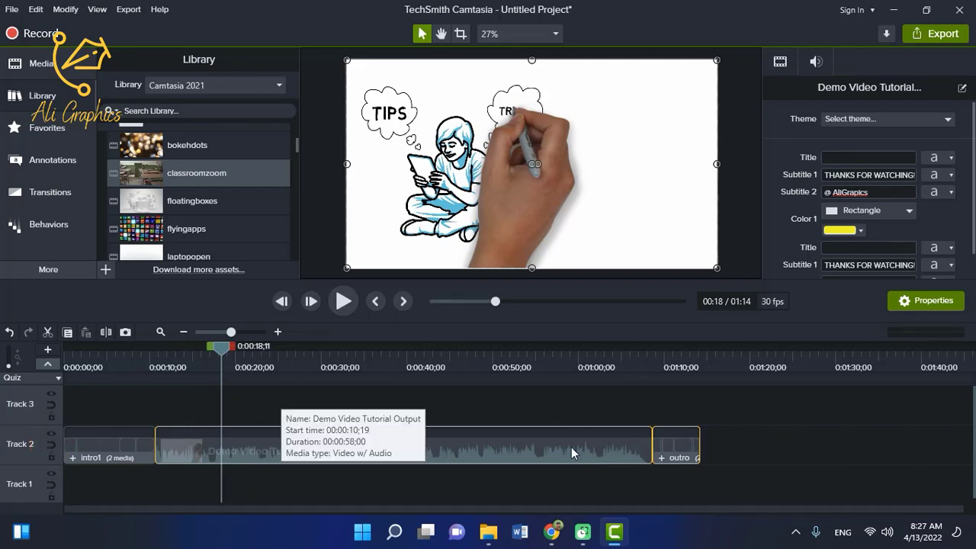
# Collapse the Motion Backgrounds folder and look at the Favorites and the Basic callouts in Annotations
pyautogui.scroll(3, 130, 200)
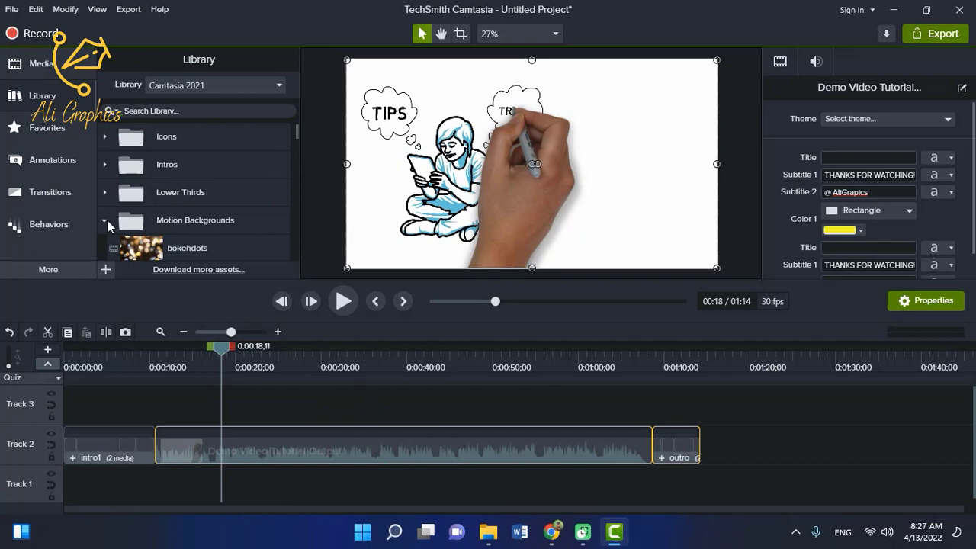
pyautogui.click(107, 220)
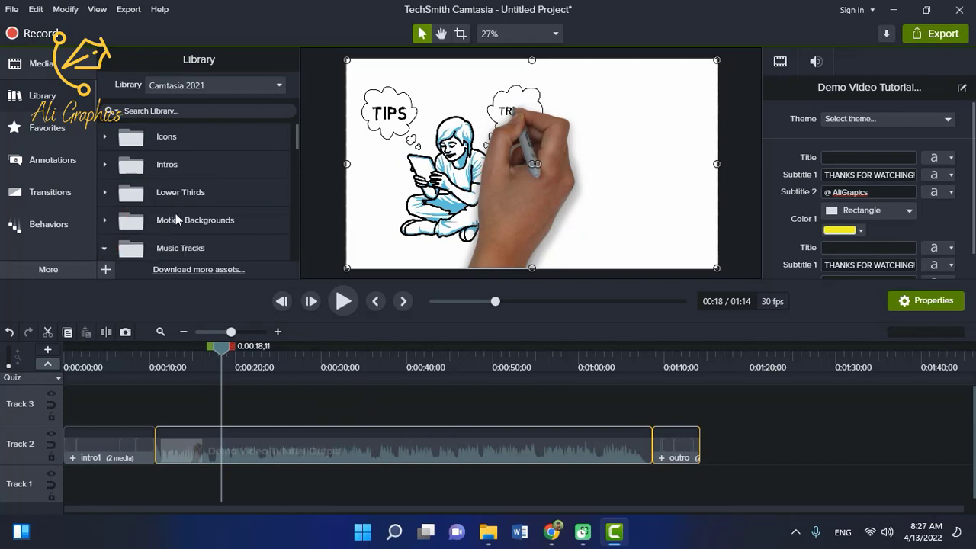
pyautogui.click(54, 133)
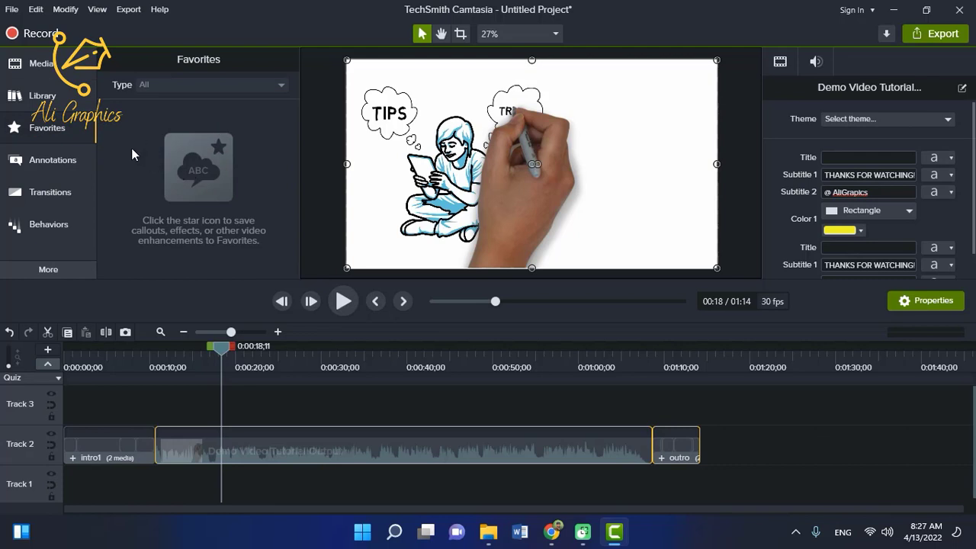
pyautogui.click(57, 170)
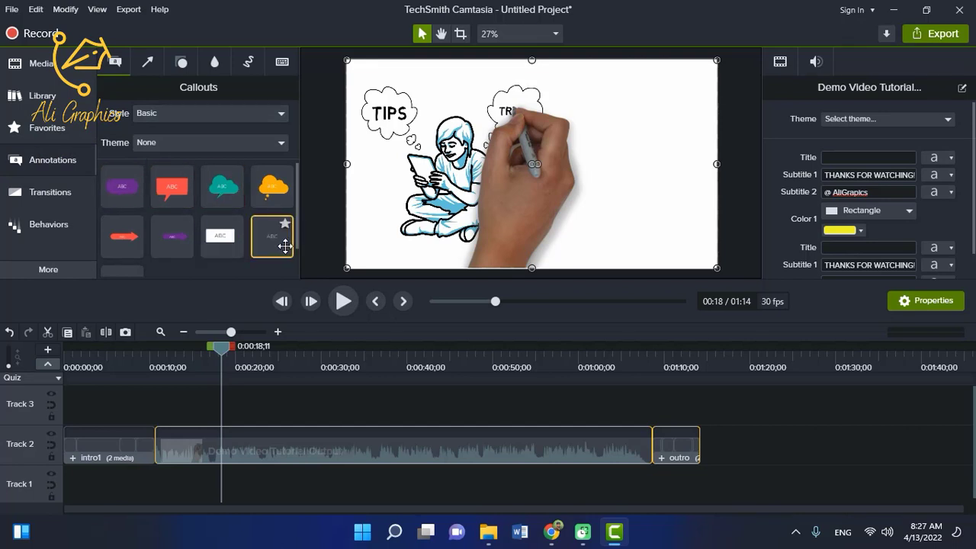
# Add the plain text callout to Track 3 at about 22 seconds and enlarge its text box over most of the frame
pyautogui.moveTo(276, 239); pyautogui.dragTo(259, 411)
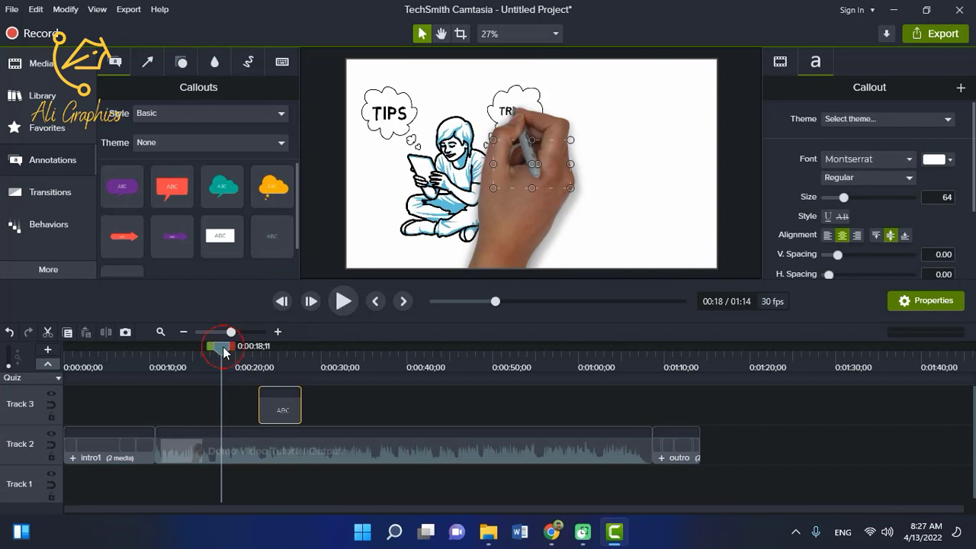
pyautogui.moveTo(225, 352); pyautogui.dragTo(261, 354)
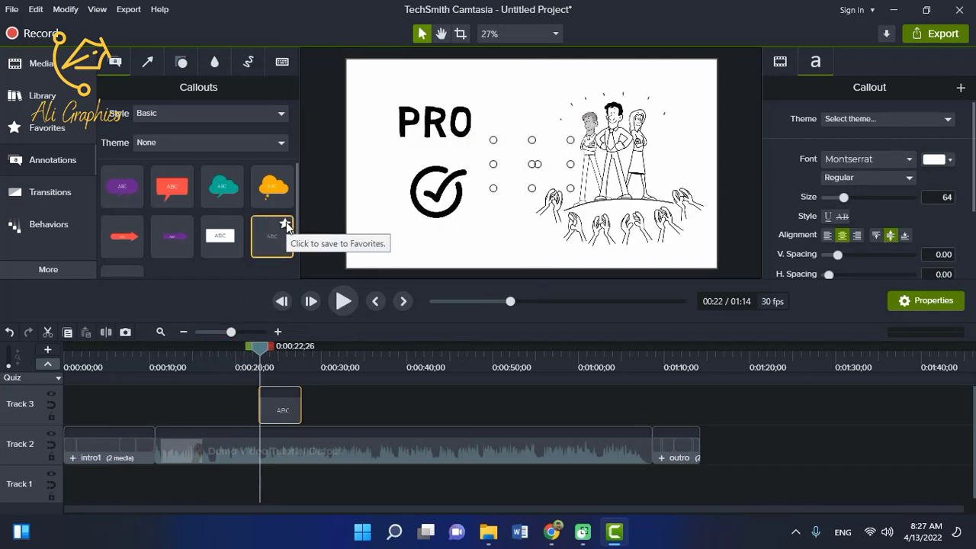
pyautogui.moveTo(259, 355)
pyautogui.mouseDown()
pyautogui.moveTo(270, 353)
pyautogui.moveTo(258, 354)
pyautogui.mouseUp()
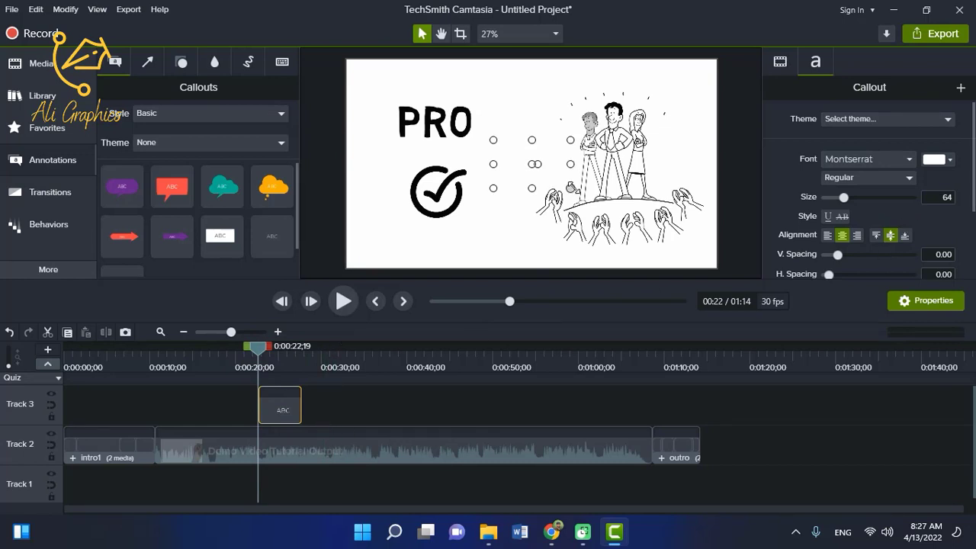
pyautogui.moveTo(570, 188); pyautogui.dragTo(709, 248)
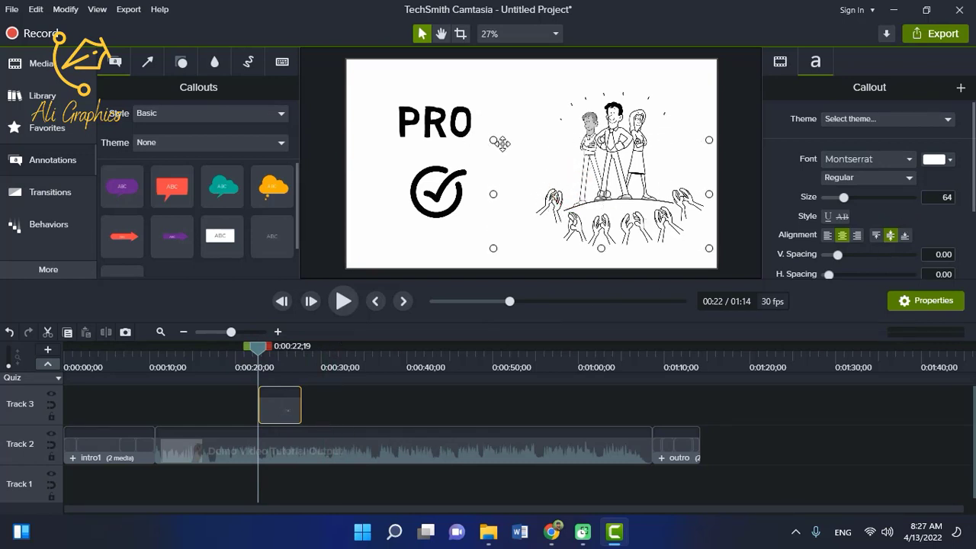
pyautogui.click(493, 139)
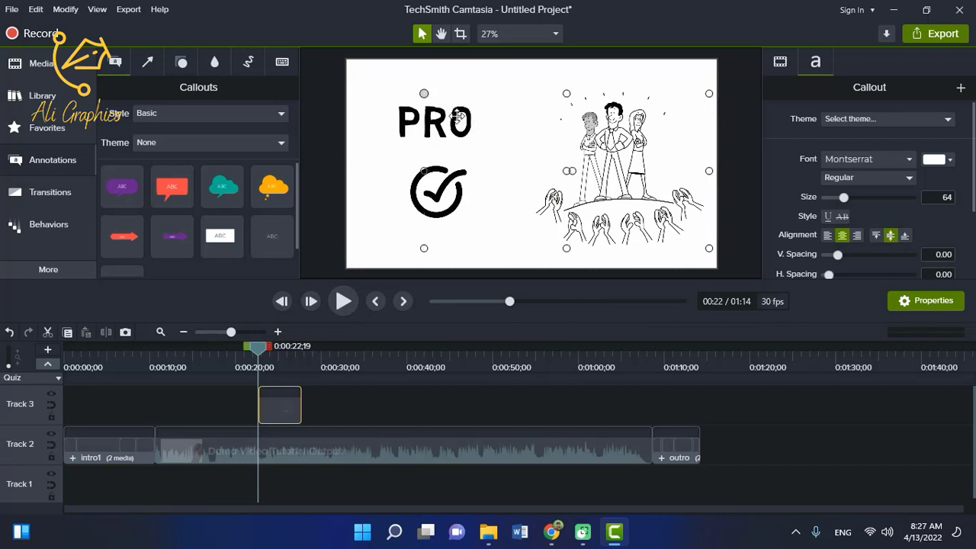
pyautogui.click(540, 169)
pyautogui.moveTo(527, 169); pyautogui.dragTo(501, 157)
pyautogui.hotkey('ctrl', 'z')
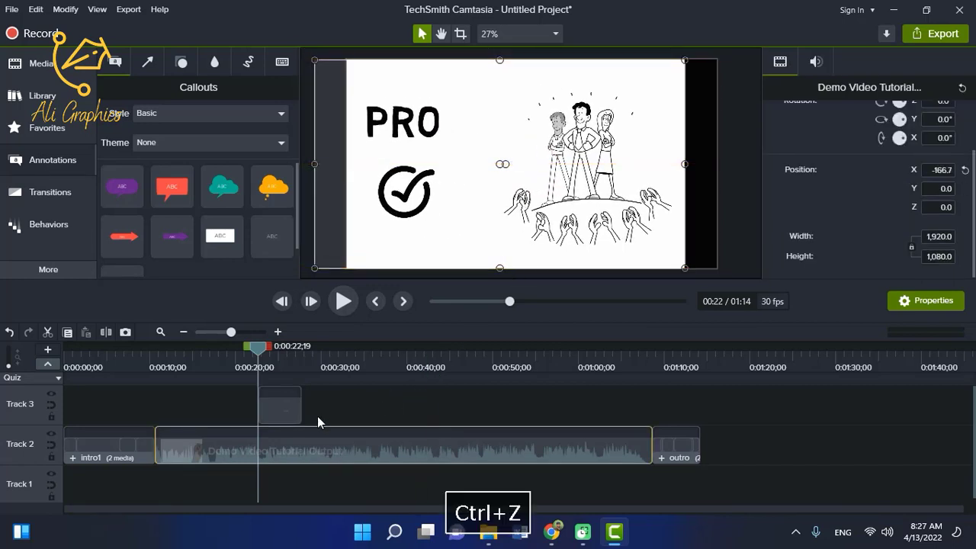
pyautogui.click(284, 415)
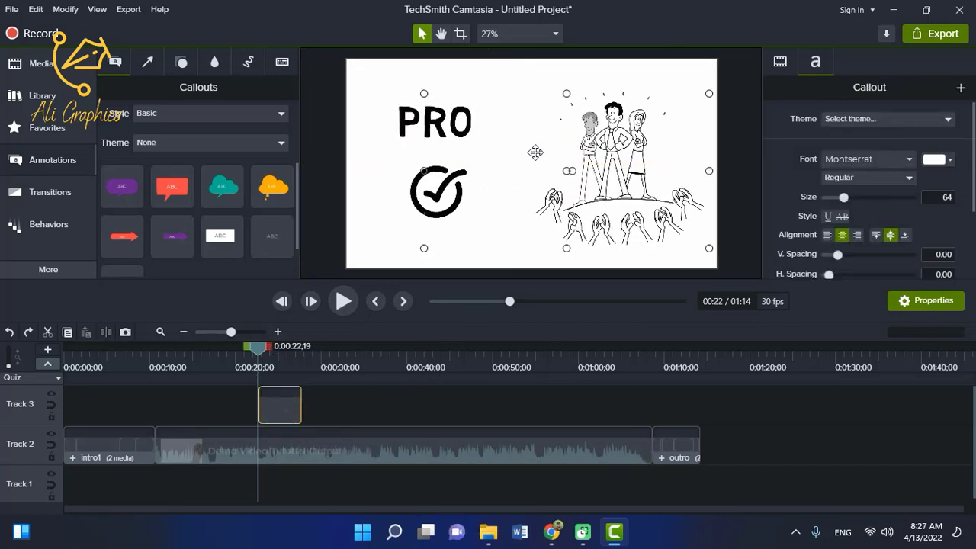
pyautogui.moveTo(535, 152); pyautogui.dragTo(511, 159)
pyautogui.hotkey('ctrl', 'z')
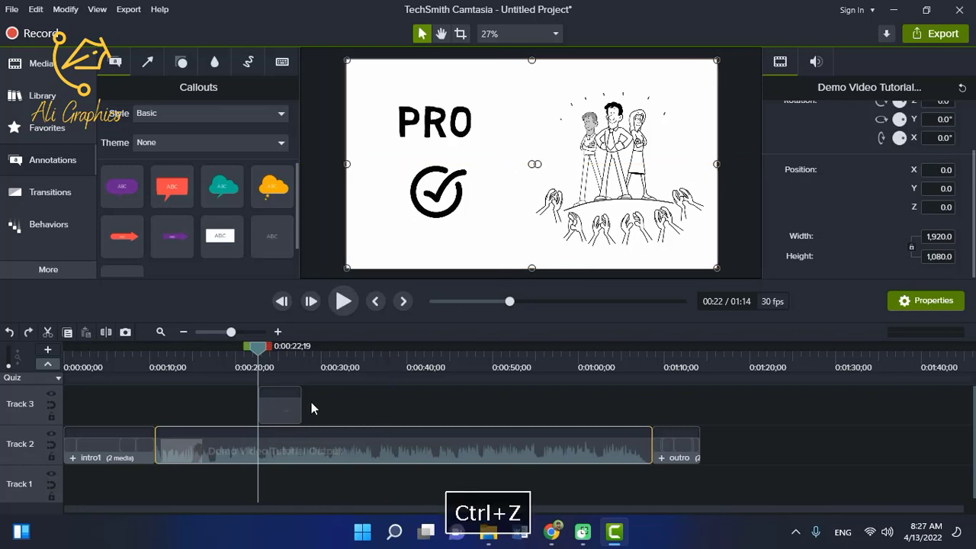
# Preview the frame at about 26 seconds and set the Track 3 callout's font color to black (#000000)
pyautogui.click(256, 352)
pyautogui.moveTo(265, 359); pyautogui.dragTo(293, 358)
pyautogui.scroll(2, 902, 183)
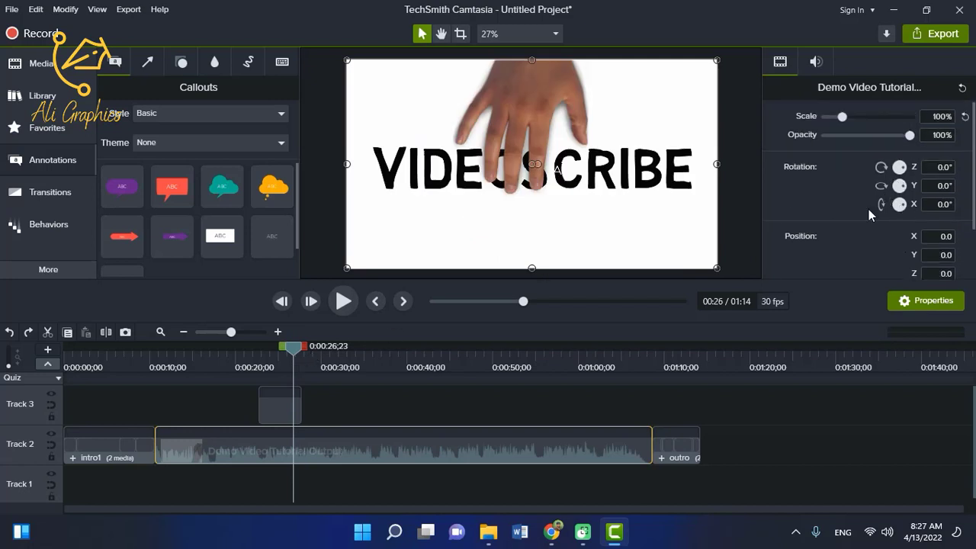
pyautogui.click(287, 412)
pyautogui.click(944, 160)
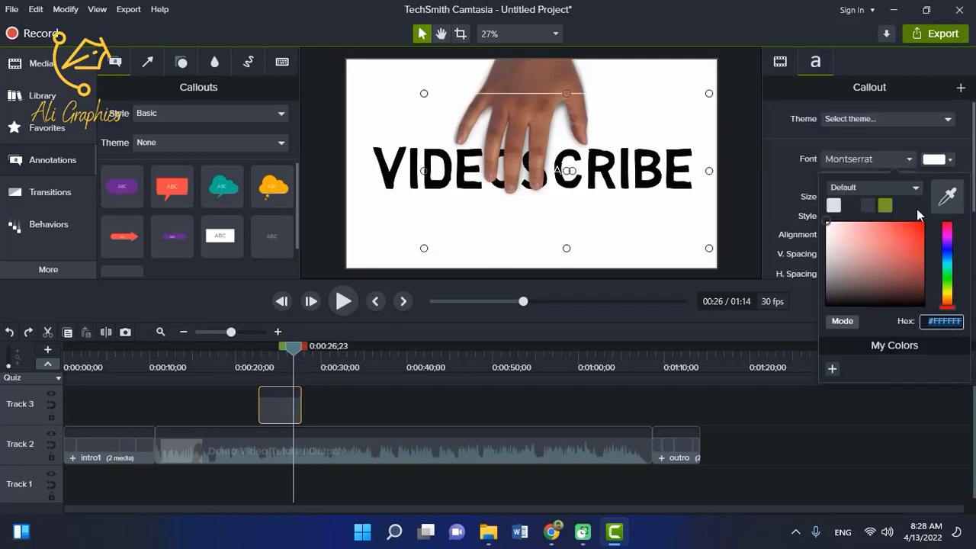
pyautogui.click(886, 257)
pyautogui.click(886, 308)
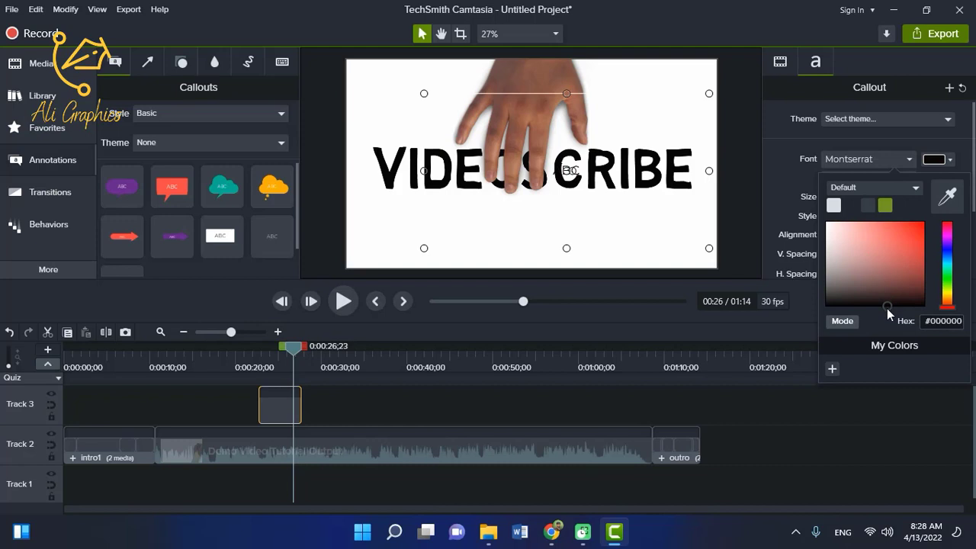
pyautogui.click(949, 162)
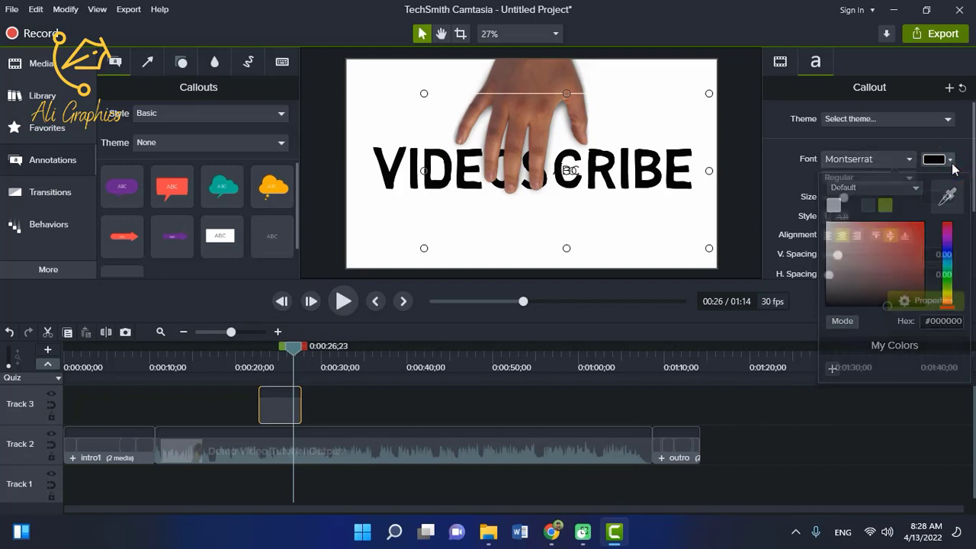
# Set the callout's font size to 256 and place its text below the VIDEOSCRIBE title
pyautogui.moveTo(849, 202); pyautogui.dragTo(917, 197)
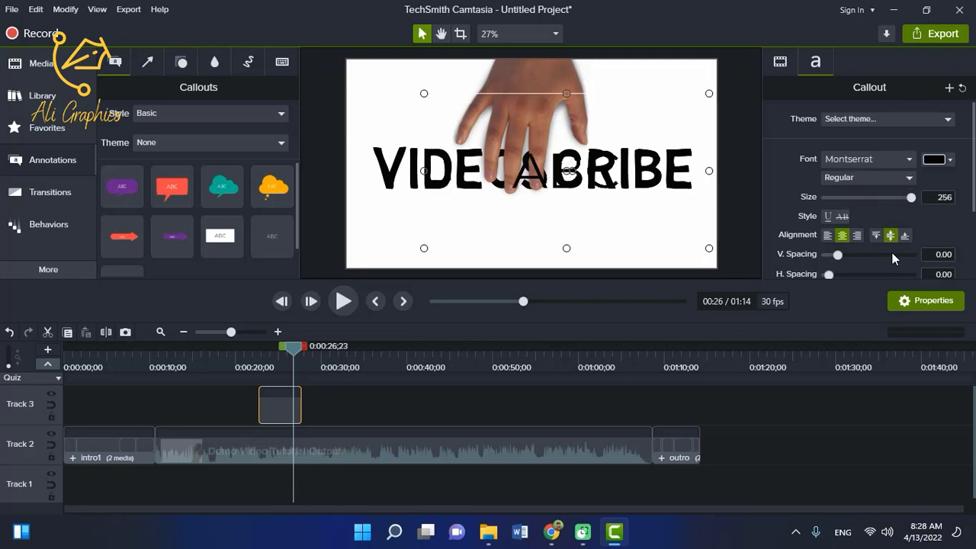
pyautogui.scroll(-1, 889, 260)
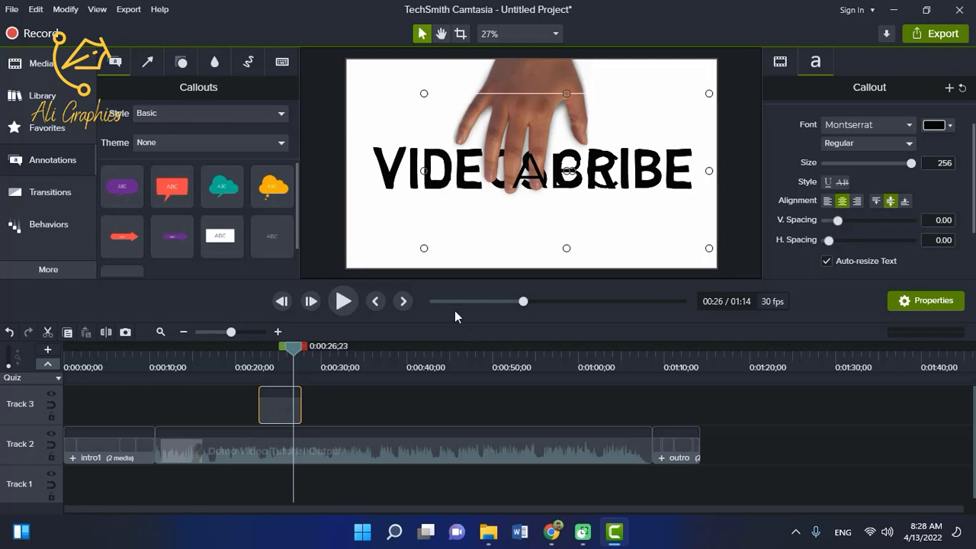
pyautogui.moveTo(572, 182); pyautogui.dragTo(538, 242)
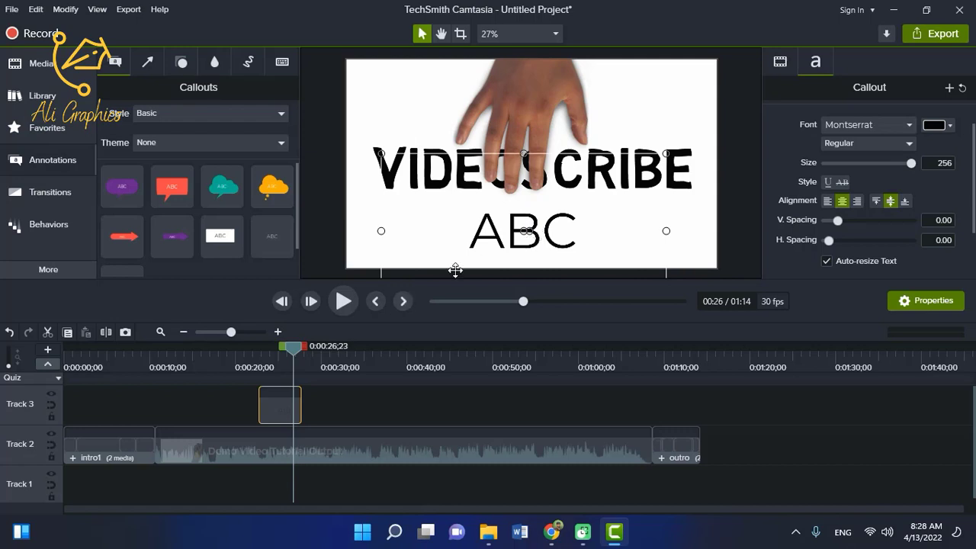
# Replace the callout's ABC text with "fhxh", erase the last three letters, and delete the callout from Track 3
pyautogui.click(554, 244)
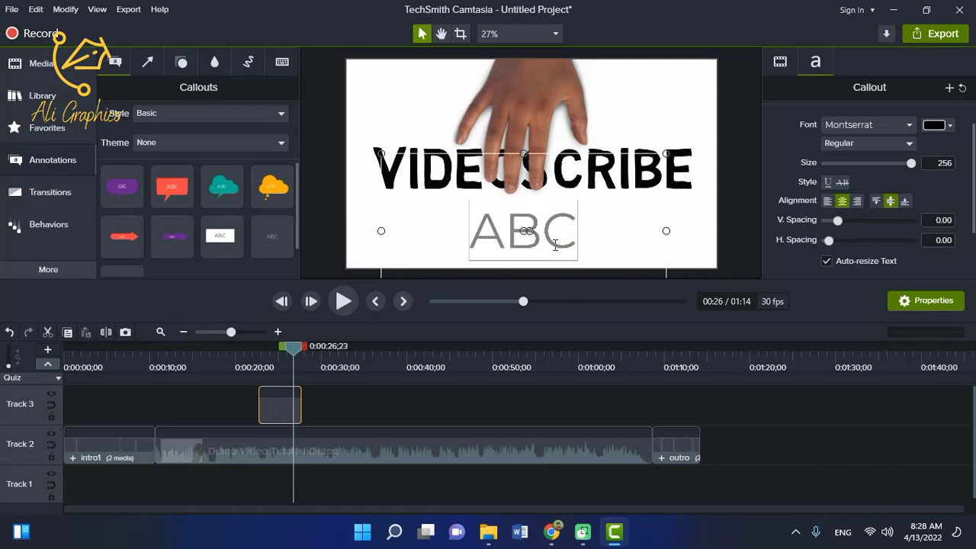
pyautogui.write('fhxh')
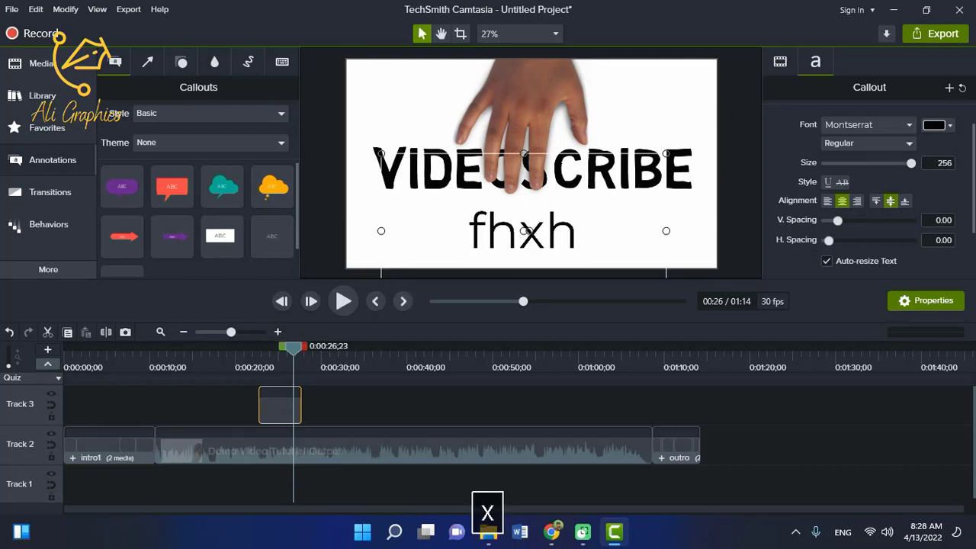
pyautogui.press('BackSpace')
pyautogui.press('BackSpace')
pyautogui.press('BackSpace')
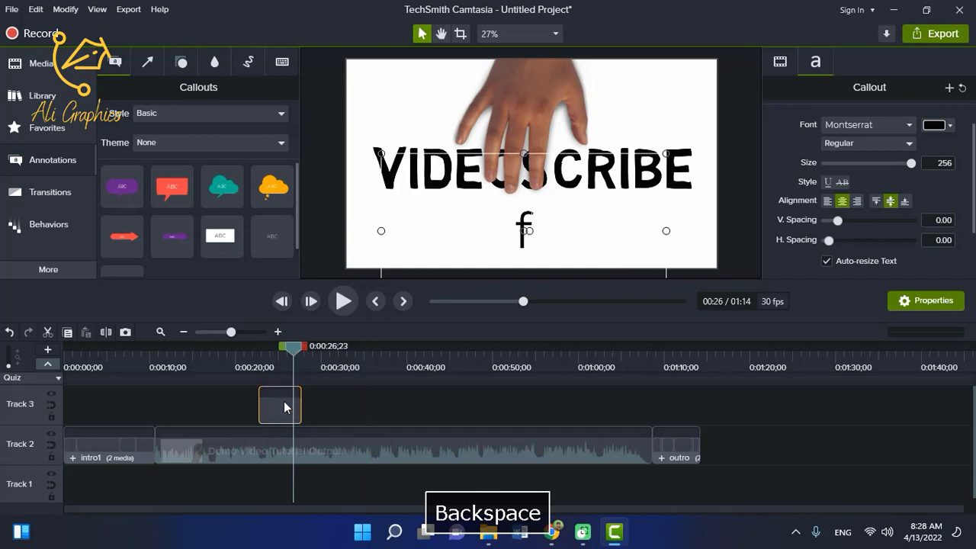
pyautogui.press('Delete')
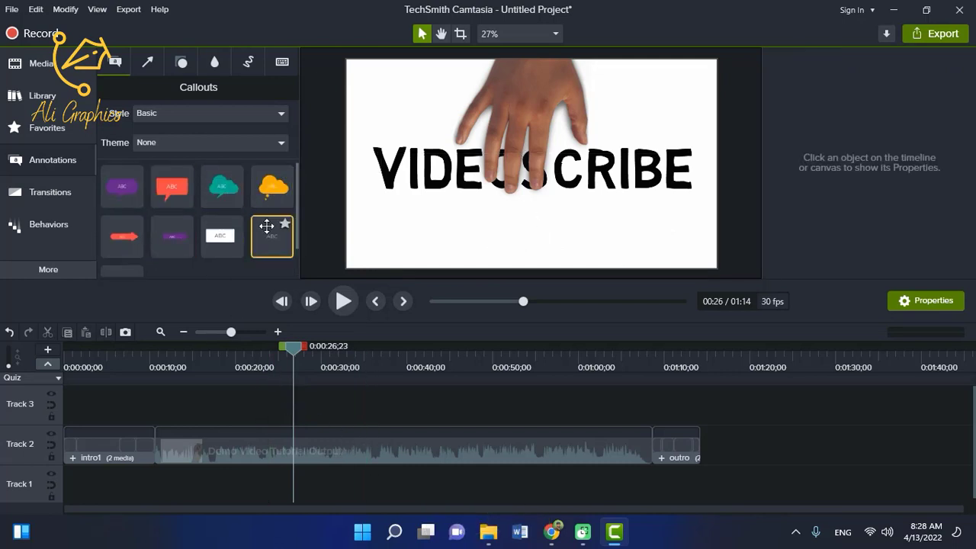
# Look through the Arrows & Lines, Shapes, and Blur & Highlight annotations
pyautogui.click(148, 69)
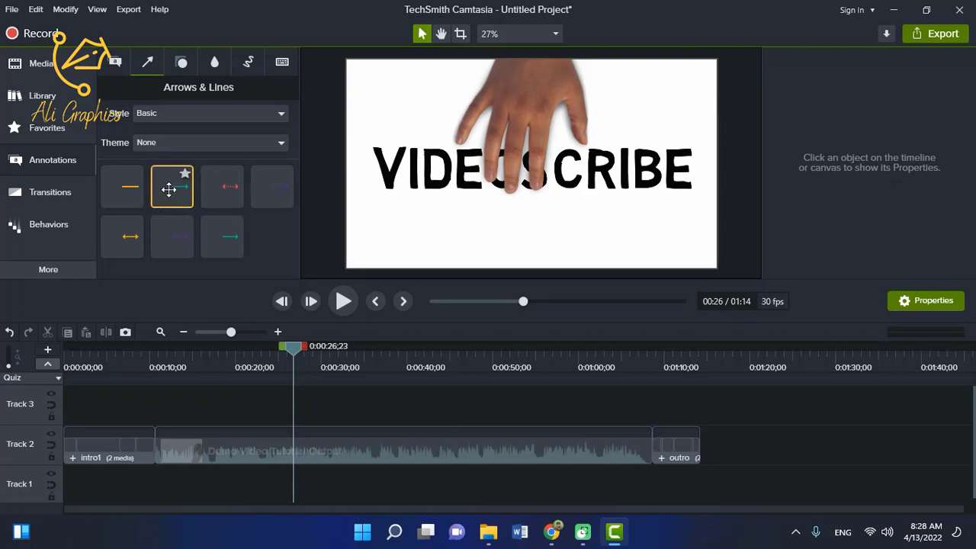
pyautogui.click(185, 66)
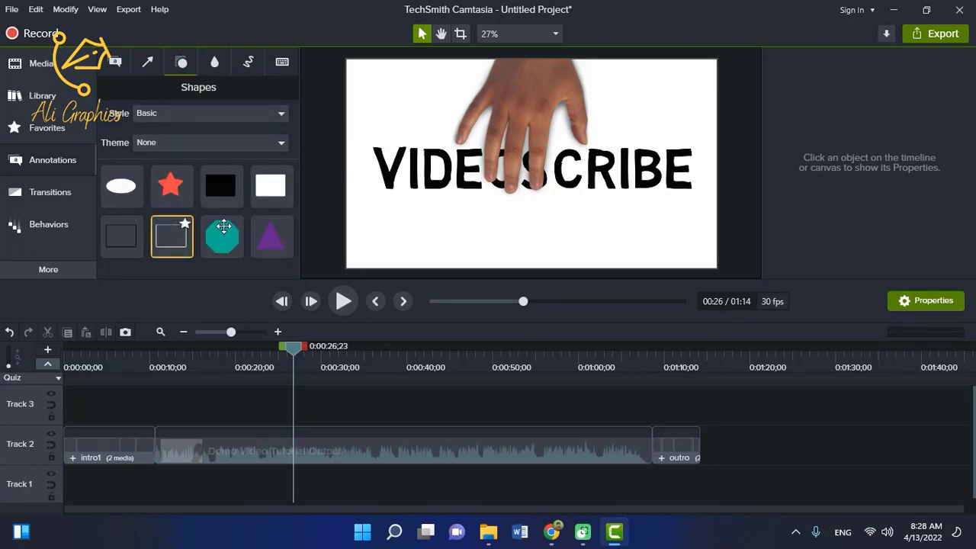
pyautogui.click(217, 69)
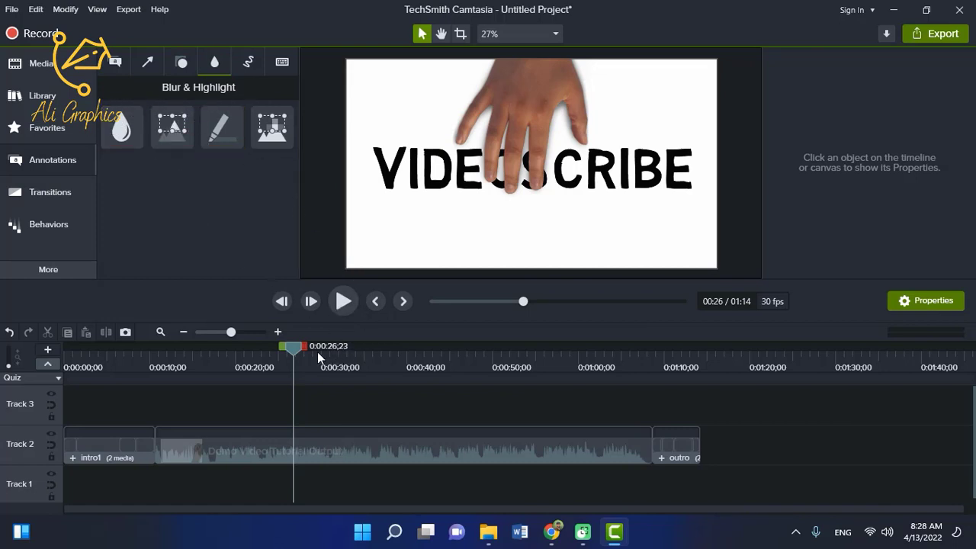
# Add the pixelate annotation to Track 3 at about 19 seconds and enlarge it over the BEGINNER text and drawing hand
pyautogui.moveTo(294, 357); pyautogui.dragTo(234, 366)
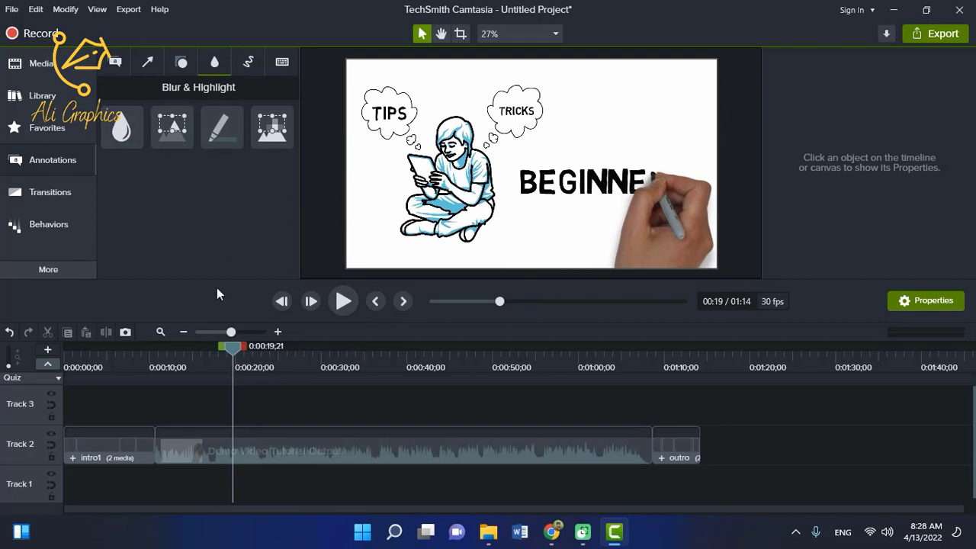
pyautogui.moveTo(272, 127); pyautogui.dragTo(253, 408)
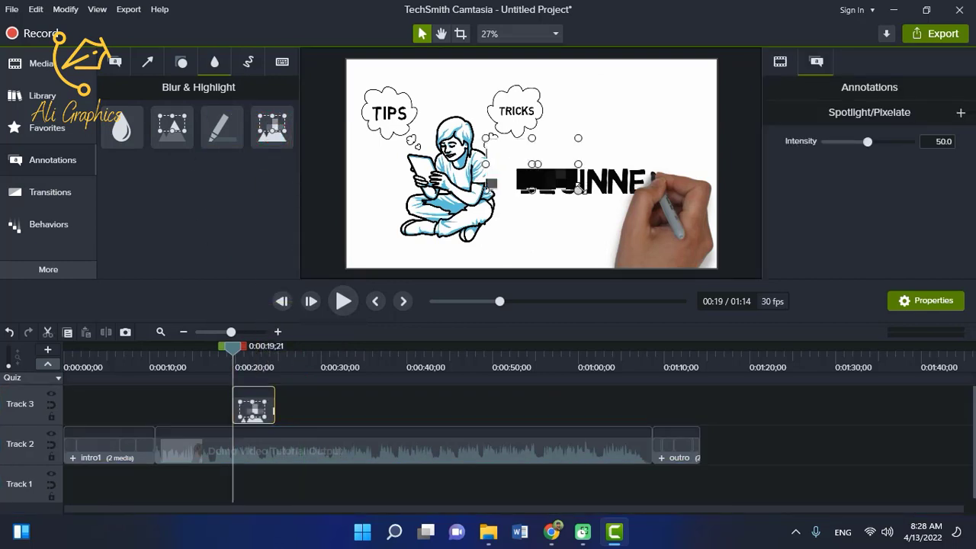
pyautogui.moveTo(580, 192); pyautogui.dragTo(737, 277)
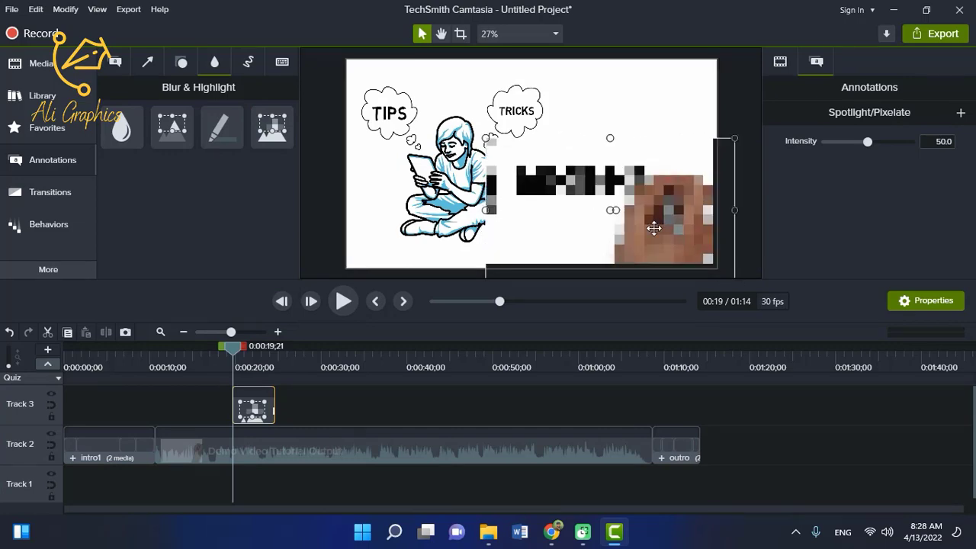
# Move the pixelate area over the seated figure, set its intensity to 0, and delete it from Track 3
pyautogui.moveTo(654, 228); pyautogui.dragTo(517, 186)
pyautogui.moveTo(864, 146); pyautogui.dragTo(811, 161)
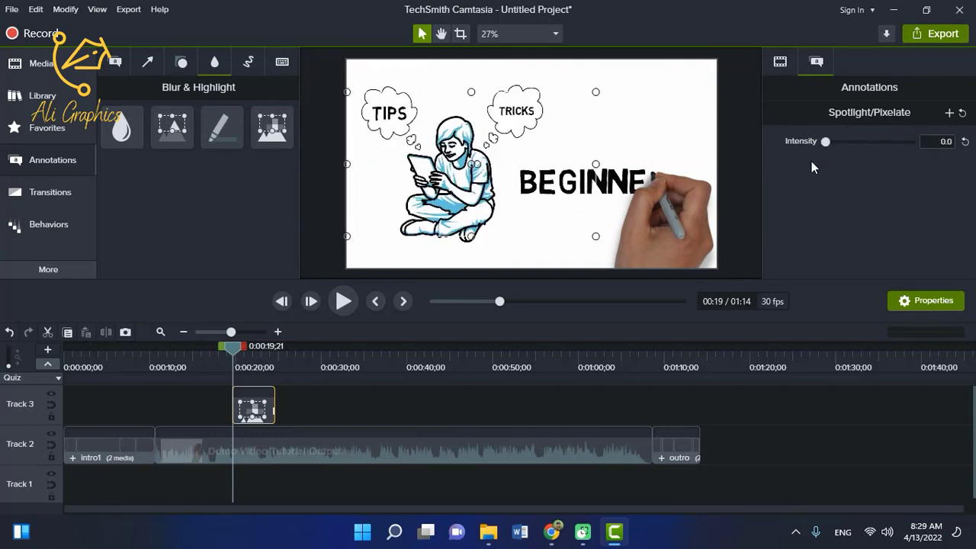
pyautogui.press('BackSpace')
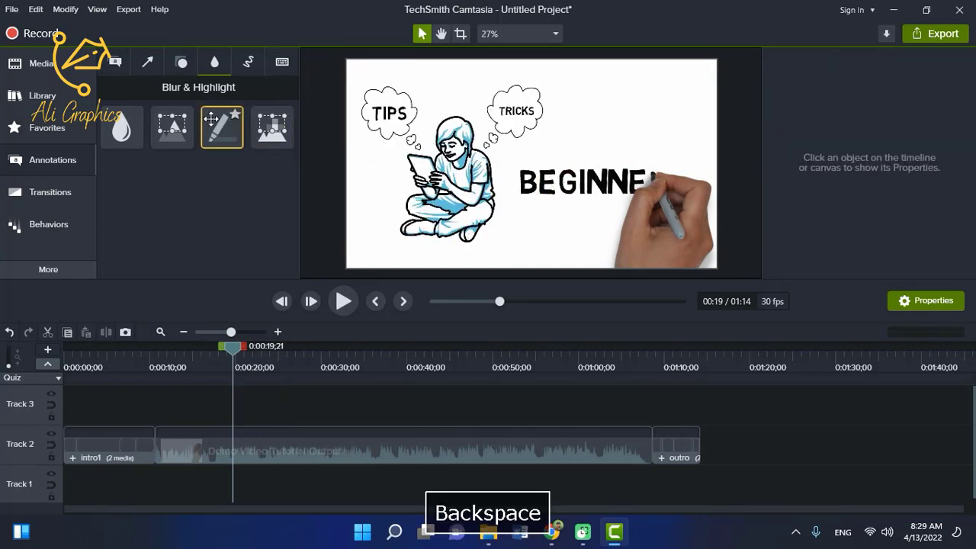
# Add the Sketch Motion rectangle to Track 3 at about 18 seconds and move it over the seated figure's head
pyautogui.click(249, 69)
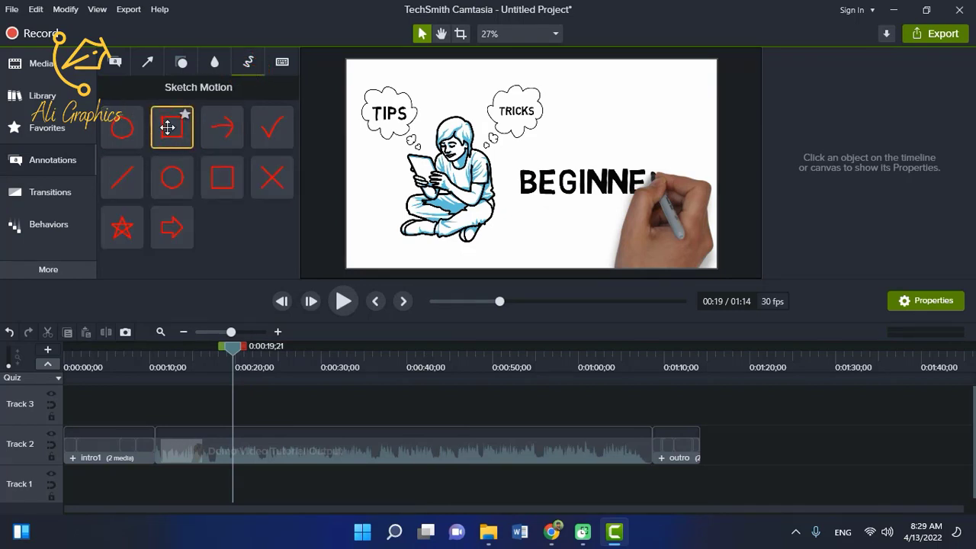
pyautogui.moveTo(168, 127)
pyautogui.mouseDown()
pyautogui.moveTo(268, 366)
pyautogui.moveTo(273, 403)
pyautogui.moveTo(229, 404)
pyautogui.mouseUp()
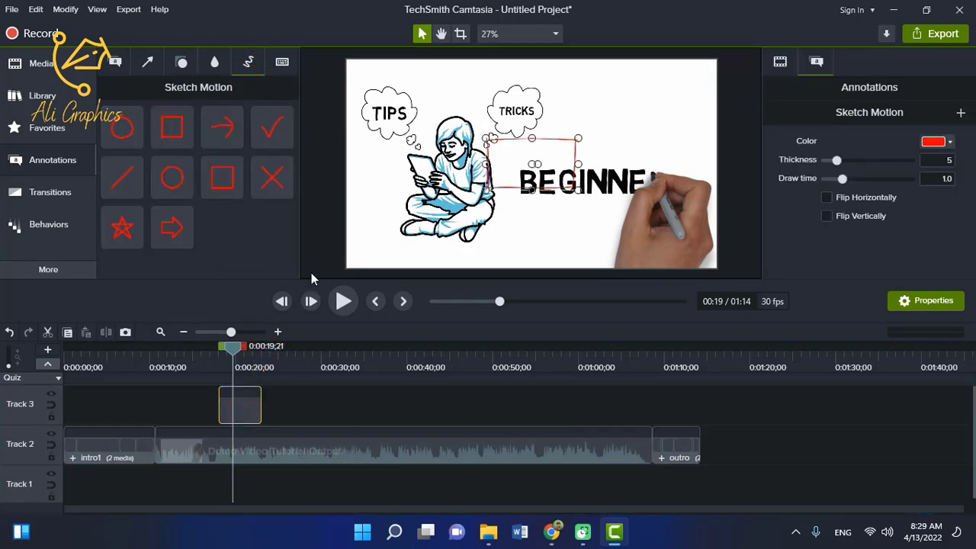
pyautogui.moveTo(559, 177); pyautogui.dragTo(514, 153)
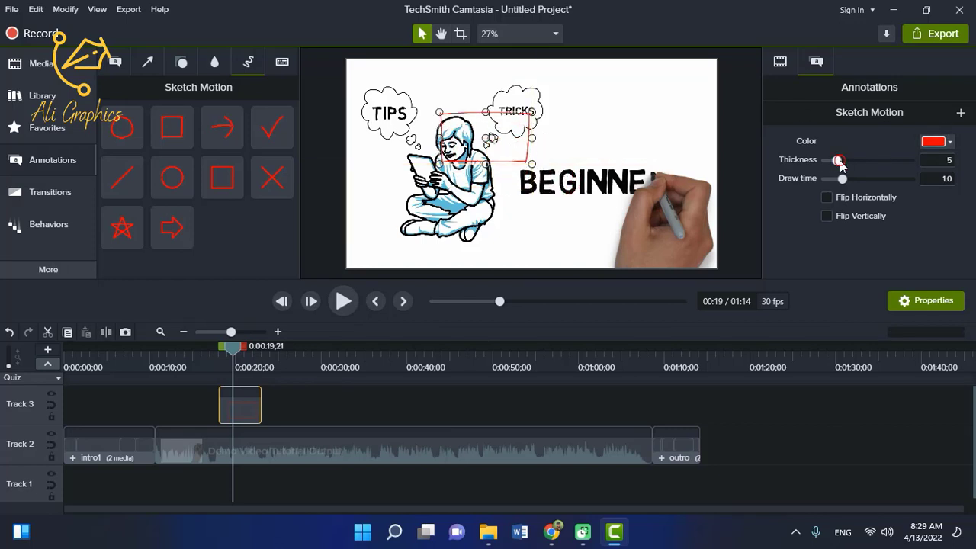
# Set the sketch rectangle's draw time to 0.6, check its color options, and delete it from Track 3
pyautogui.moveTo(839, 162)
pyautogui.mouseDown()
pyautogui.moveTo(854, 161)
pyautogui.moveTo(837, 162)
pyautogui.moveTo(858, 181)
pyautogui.moveTo(837, 180)
pyautogui.mouseUp()
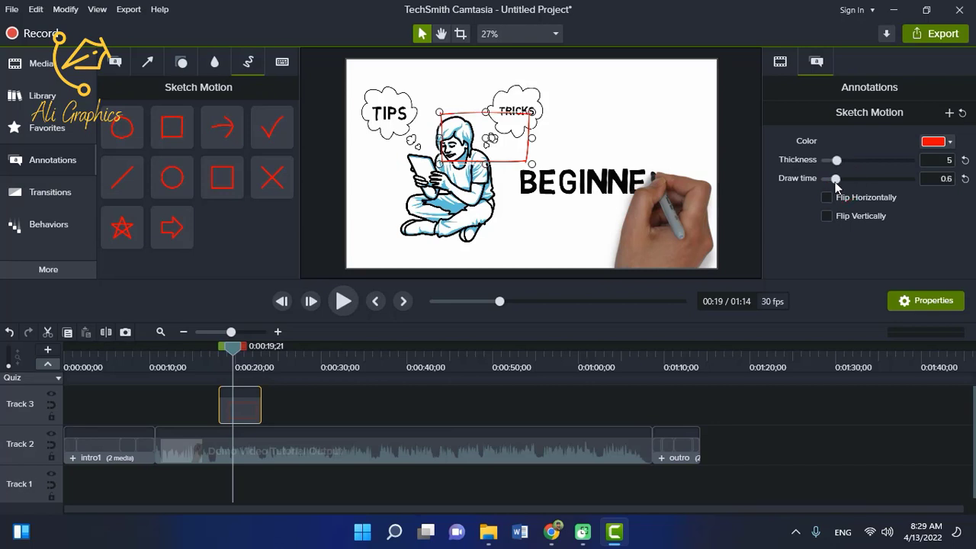
pyautogui.click(949, 143)
pyautogui.click(949, 143)
pyautogui.press('BackSpace')
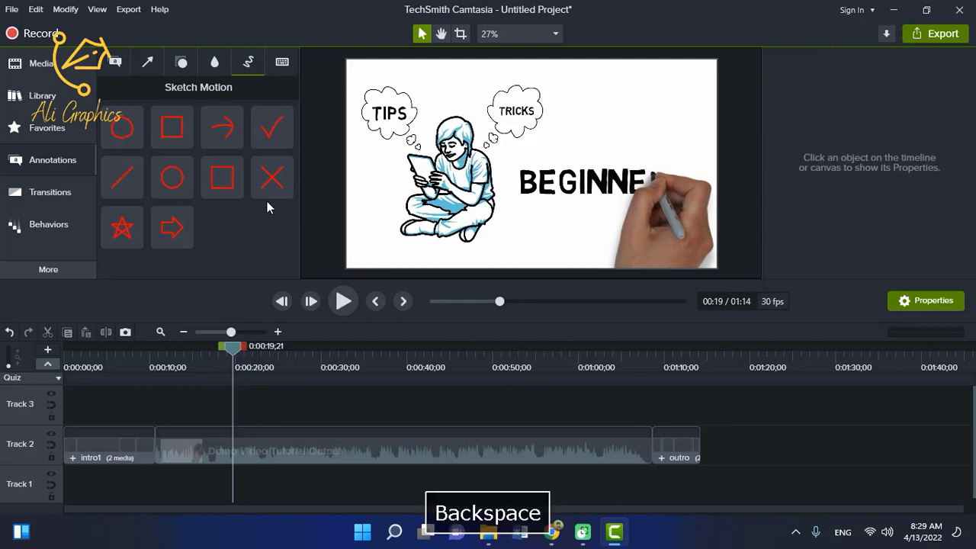
# Look at the Keystroke Callouts and the Transitions collection, and view the frame at about 10 seconds where intro1 ends
pyautogui.click(282, 62)
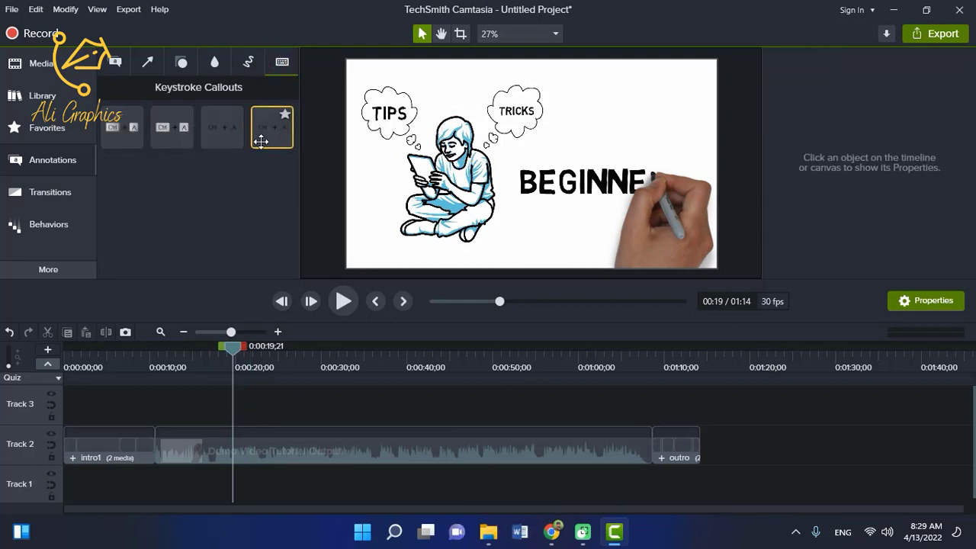
pyautogui.click(64, 198)
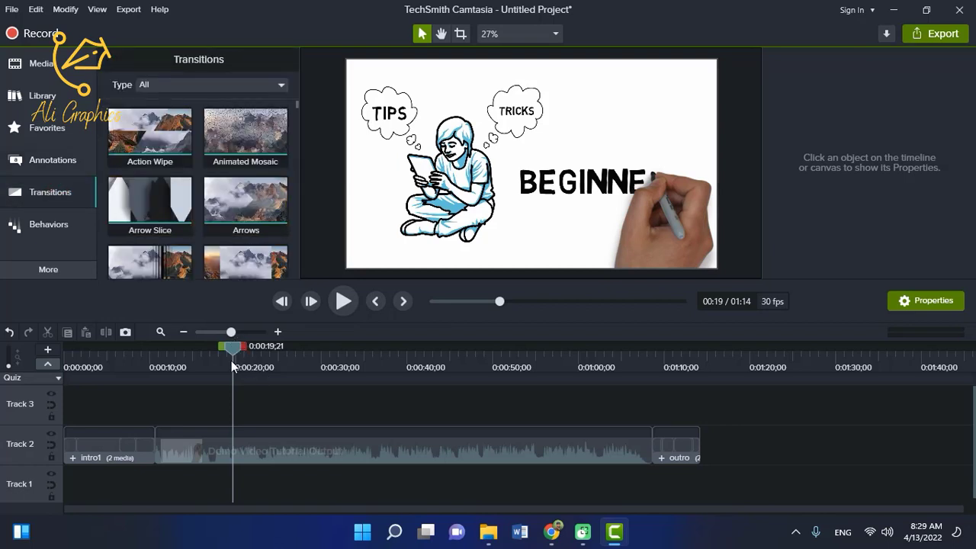
pyautogui.moveTo(231, 352); pyautogui.dragTo(148, 369)
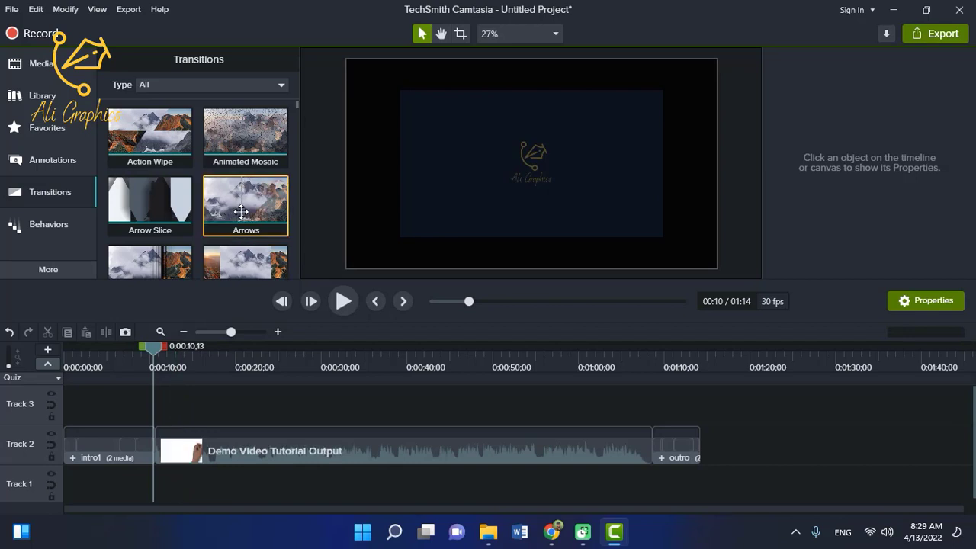
# Add the Arrows transition between intro1 and the demo video on Track 2 and lengthen it to about 3 seconds
pyautogui.moveTo(249, 188)
pyautogui.mouseDown()
pyautogui.moveTo(236, 332)
pyautogui.moveTo(162, 454)
pyautogui.mouseUp()
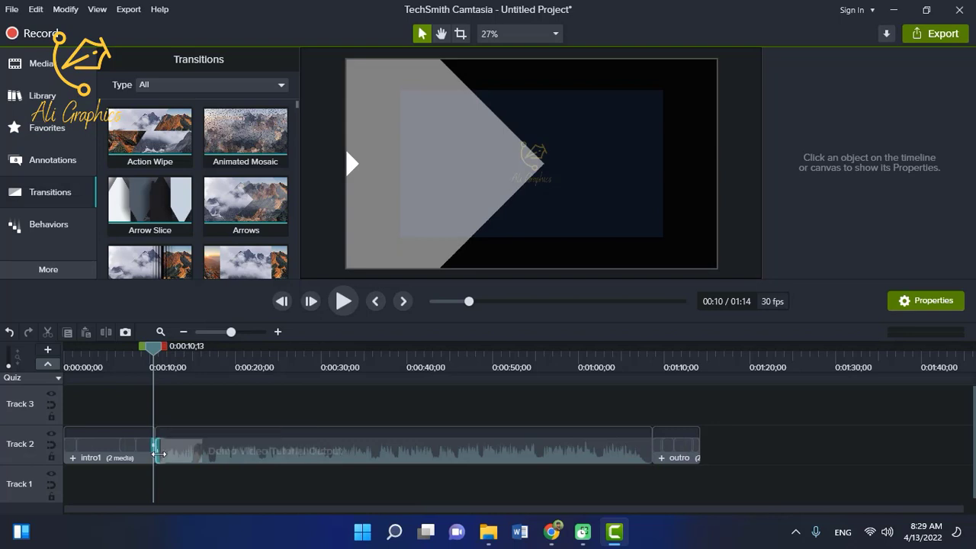
pyautogui.click(159, 454)
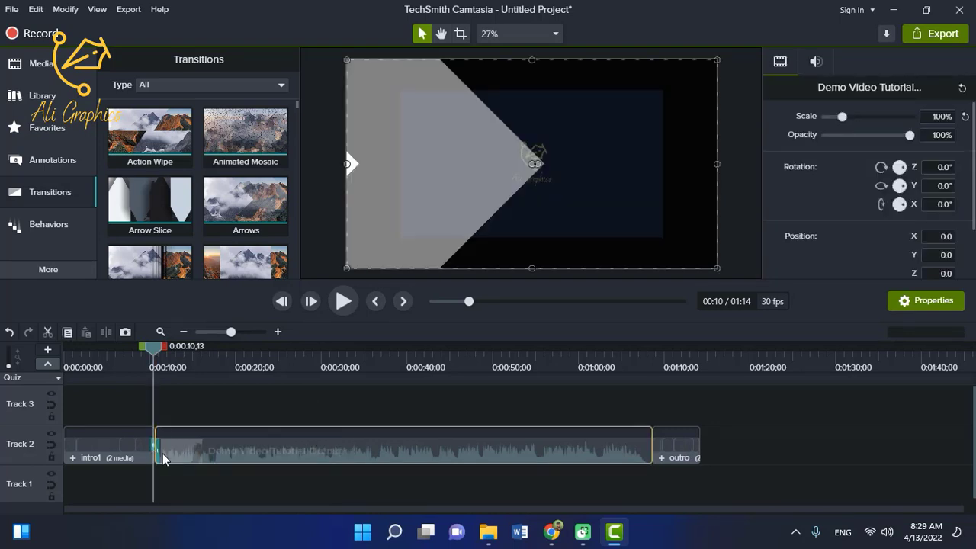
pyautogui.moveTo(160, 453)
pyautogui.mouseDown()
pyautogui.moveTo(178, 452)
pyautogui.moveTo(156, 453)
pyautogui.mouseUp()
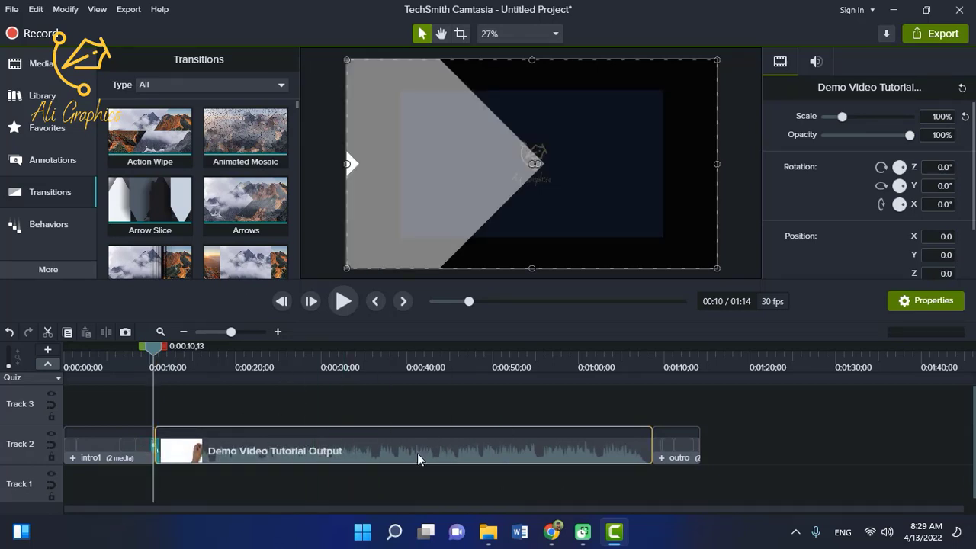
pyautogui.moveTo(232, 333); pyautogui.dragTo(244, 332)
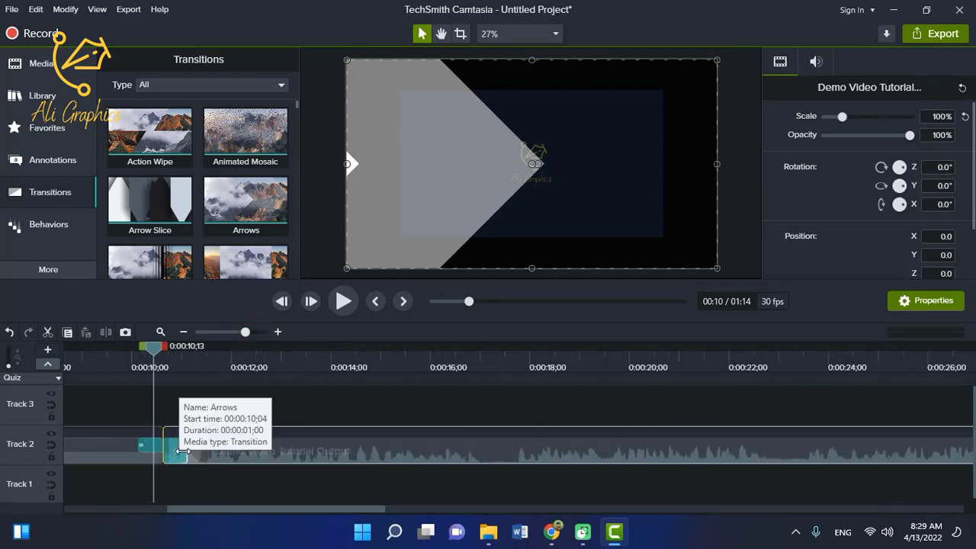
pyautogui.moveTo(189, 450); pyautogui.dragTo(241, 453)
pyautogui.moveTo(154, 357); pyautogui.dragTo(129, 380)
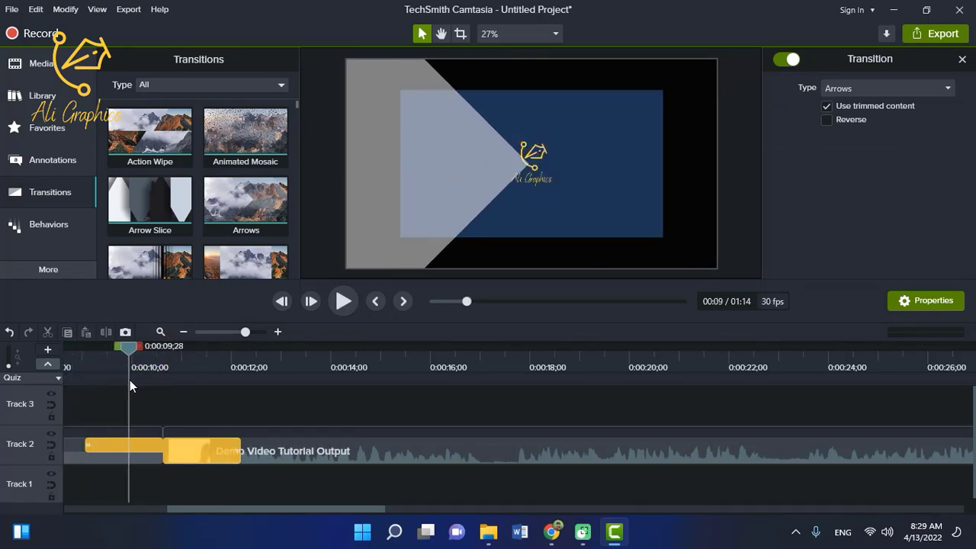
# Check the Arrows transition's type options and play it back from about 9 seconds
pyautogui.click(877, 89)
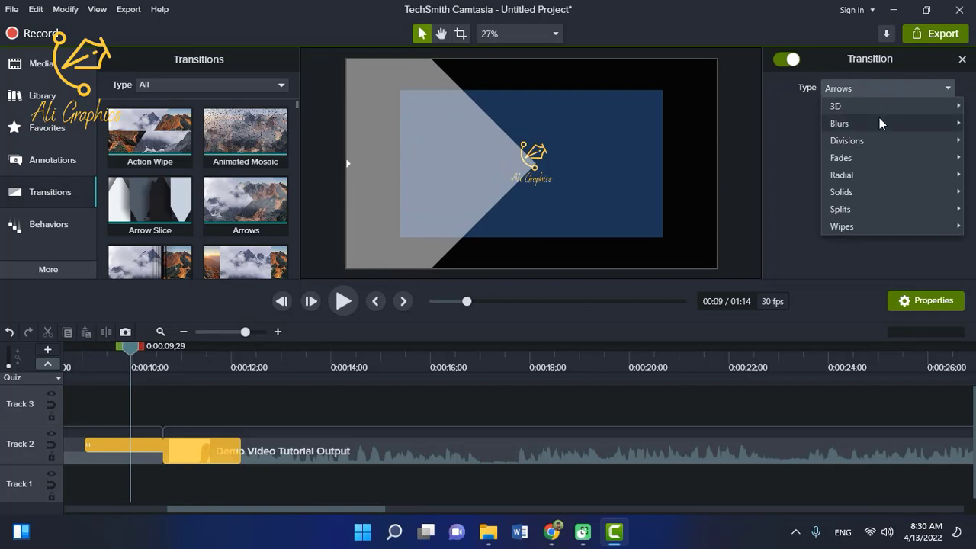
pyautogui.moveTo(881, 105)
pyautogui.click(862, 87)
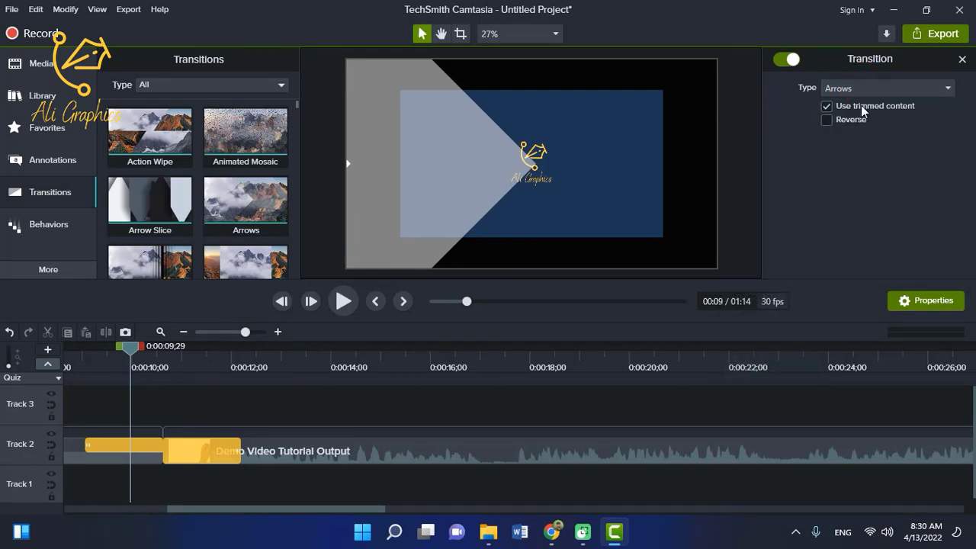
pyautogui.moveTo(129, 352); pyautogui.dragTo(77, 349)
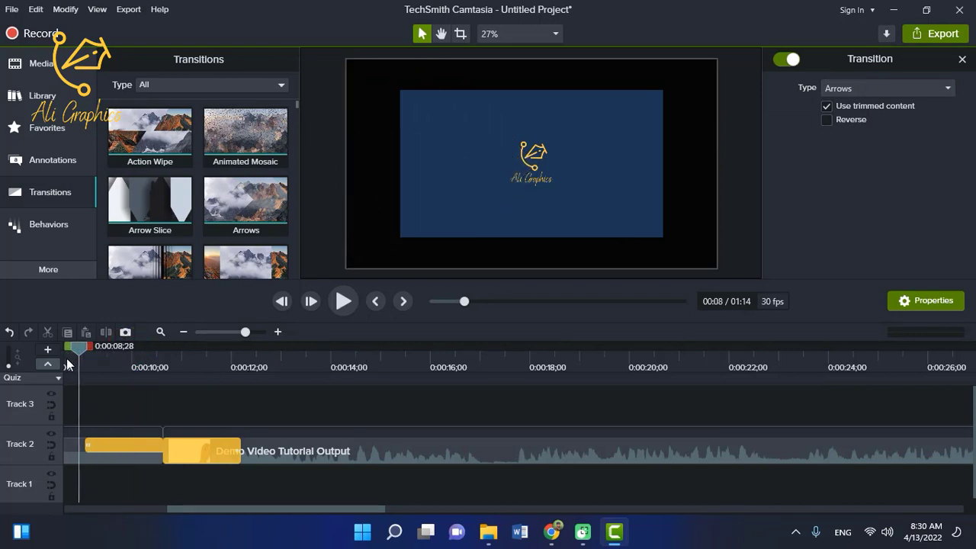
pyautogui.click(344, 301)
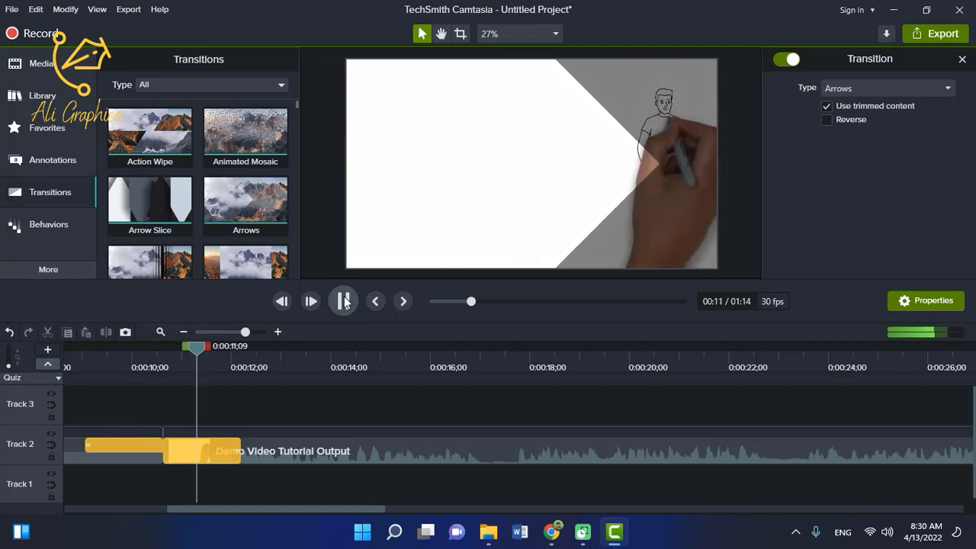
pyautogui.click(344, 302)
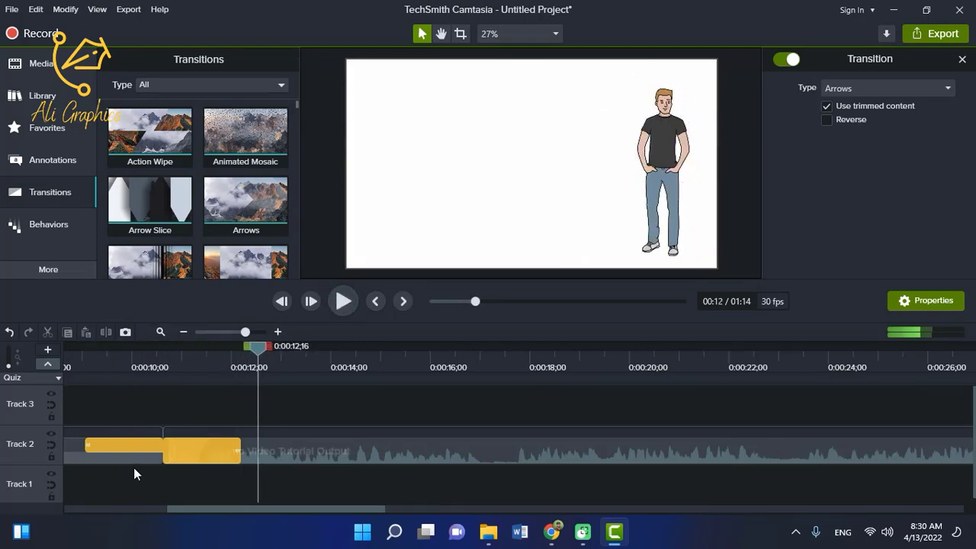
# Enlarge intro1 on the canvas by extending its lower-left corner to the canvas's lower-left corner
pyautogui.moveTo(245, 333); pyautogui.dragTo(231, 333)
pyautogui.click(109, 452)
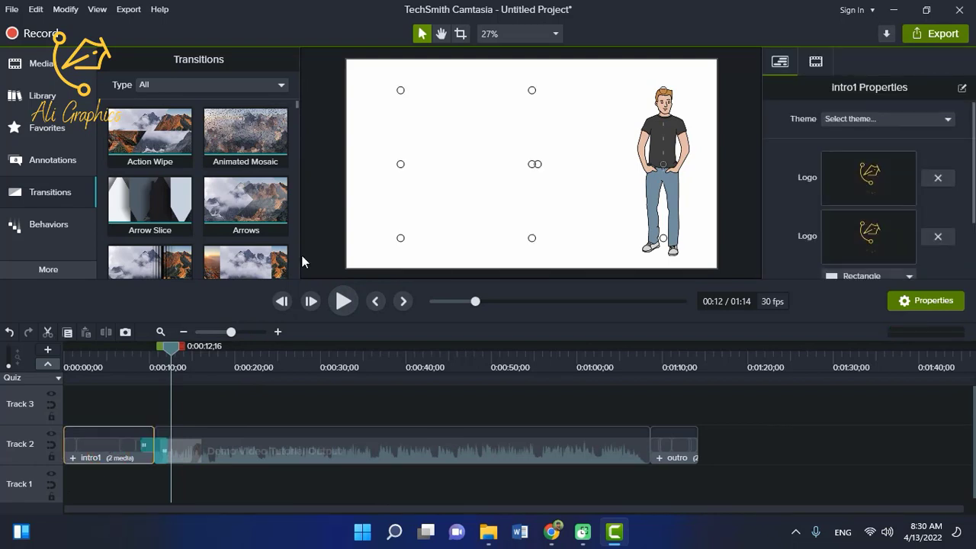
pyautogui.moveTo(401, 239); pyautogui.dragTo(347, 267)
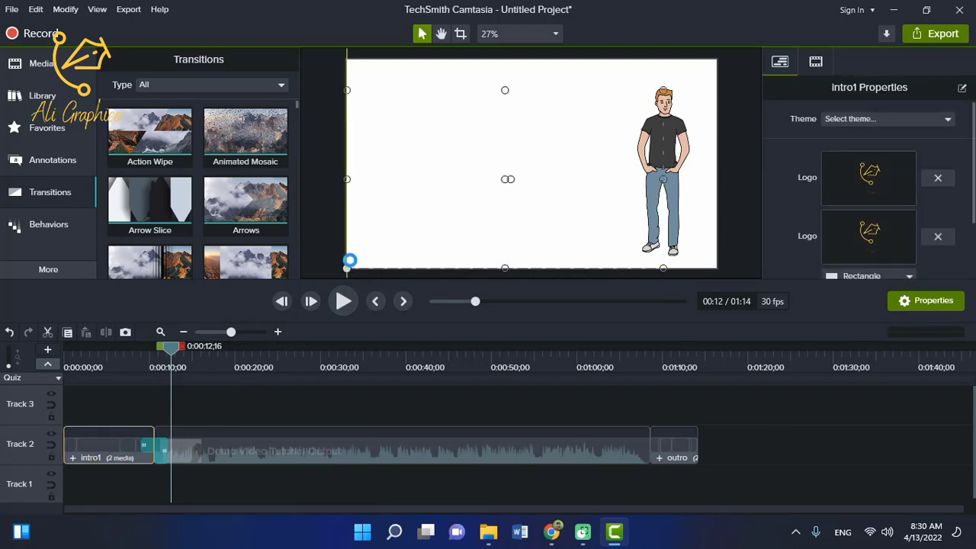
# Delete the Arrows transition between intro1 and the demo video
pyautogui.click(159, 450)
pyautogui.click(160, 451)
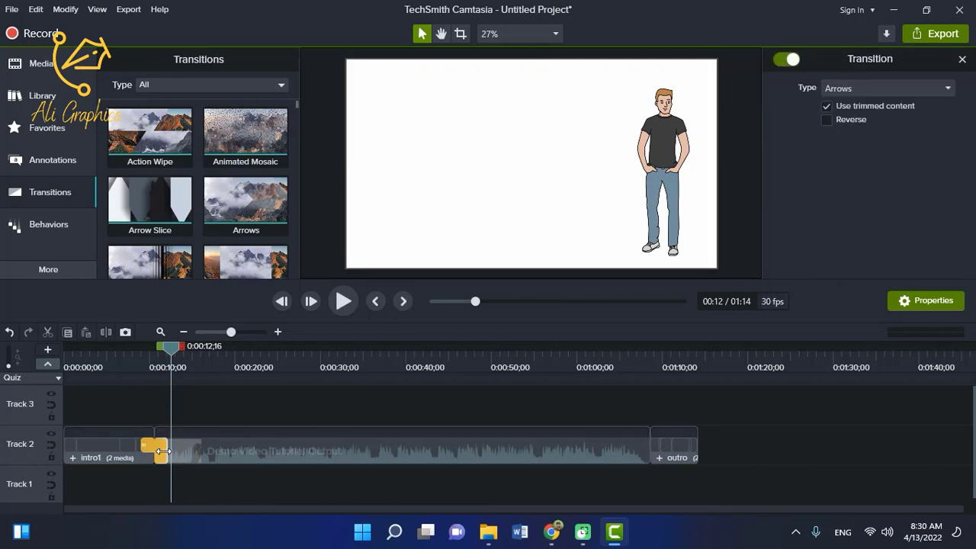
pyautogui.press('BackSpace')
# Browse more of the available transitions and look at the Behaviors collection
pyautogui.scroll(-2, 261, 224)
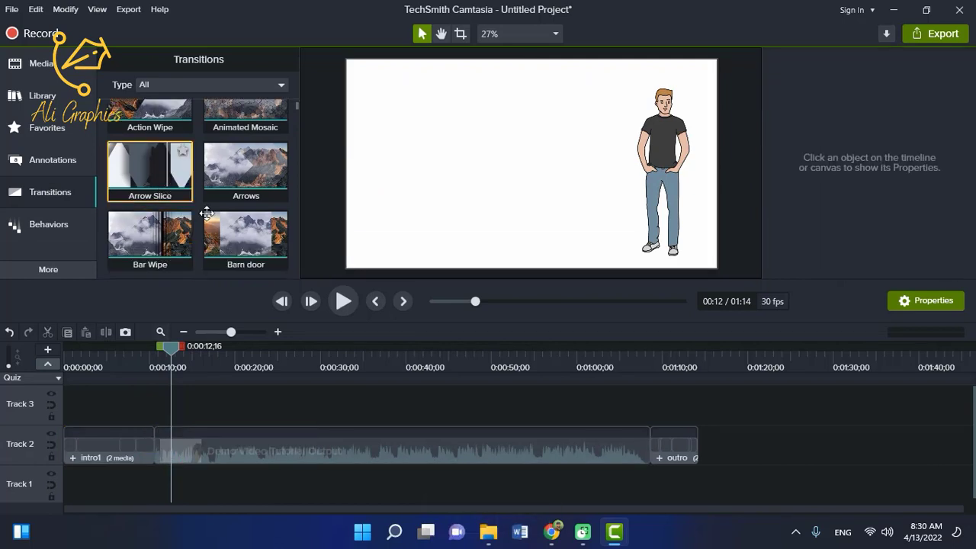
pyautogui.scroll(-1, 261, 224)
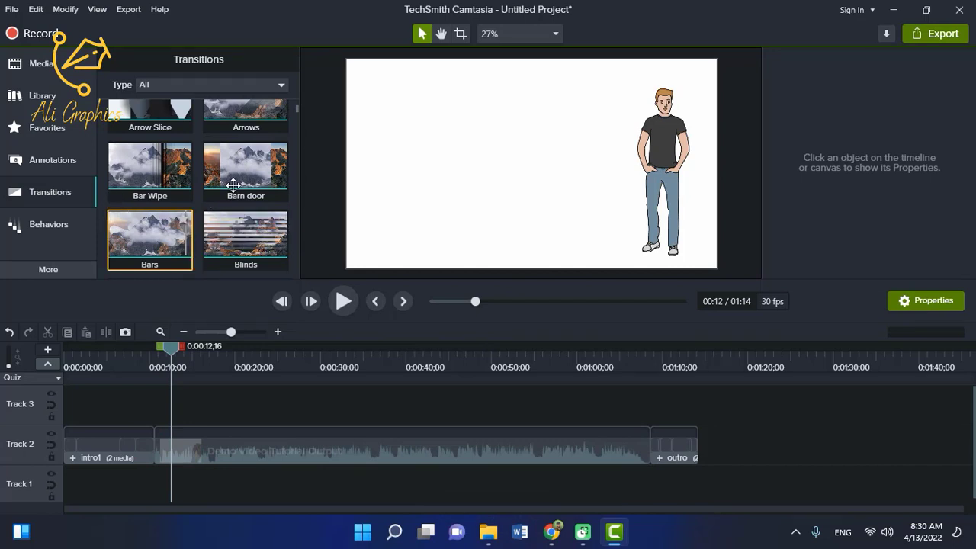
pyautogui.click(46, 229)
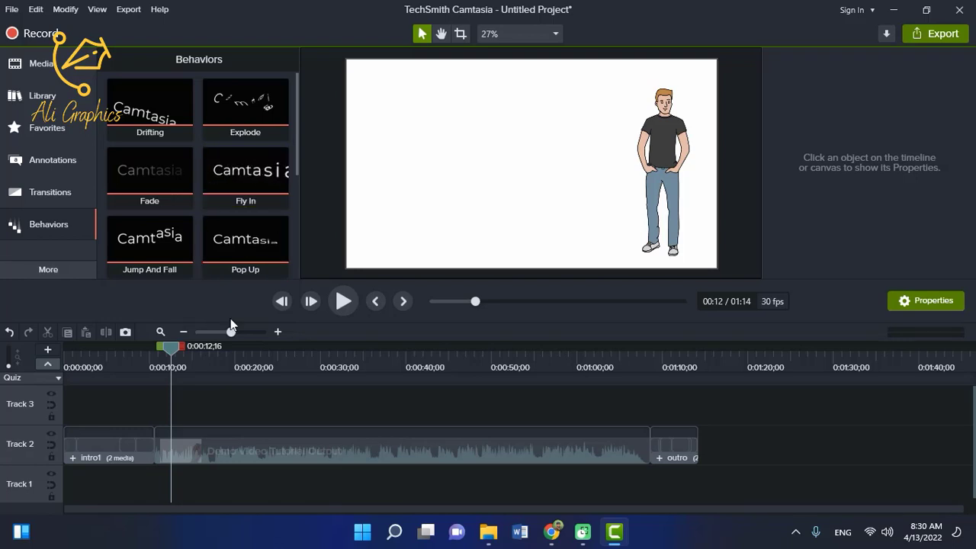
pyautogui.moveTo(263, 173); pyautogui.dragTo(206, 405)
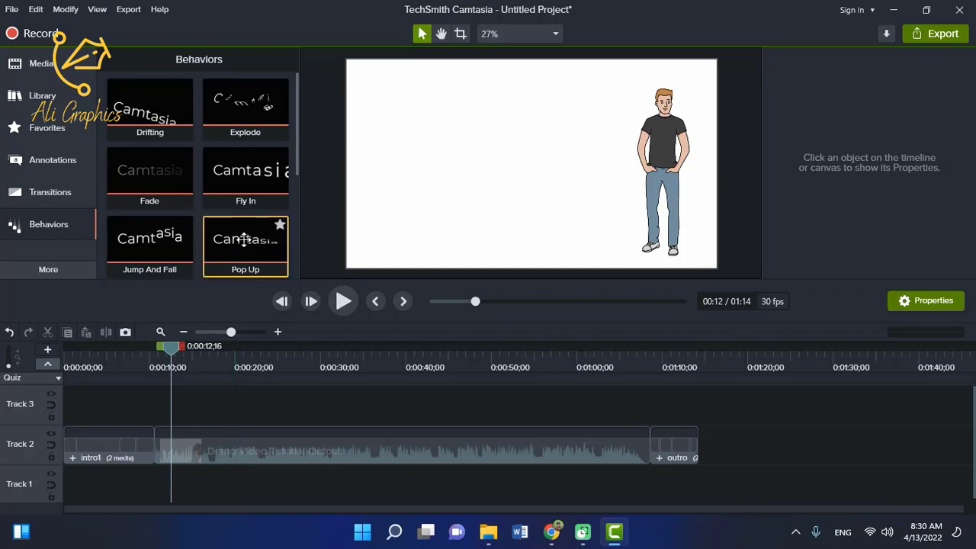
# Add a Zoom-n-Pan animation at about 18 seconds of the demo video, zooming to 165% on the upper-left area with the thought bubbles
pyautogui.click(71, 268)
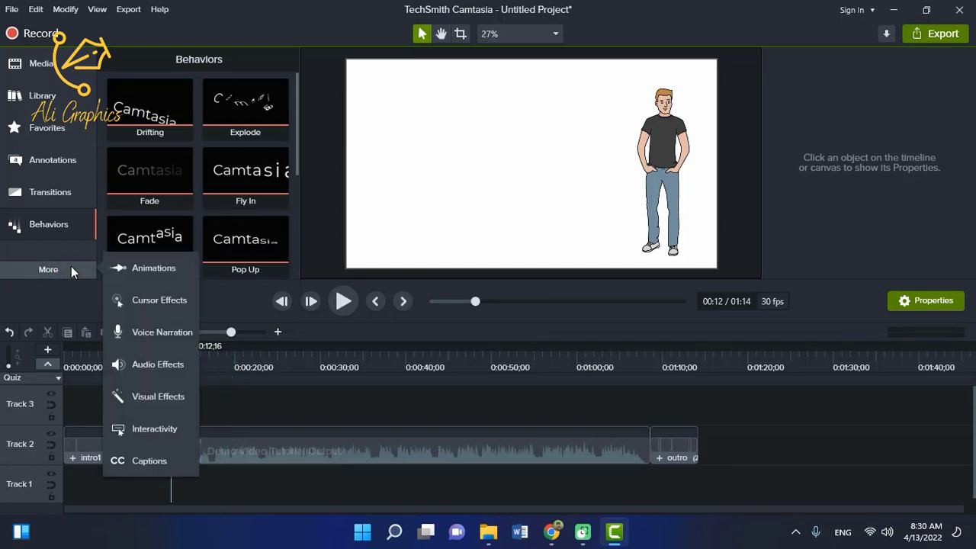
pyautogui.click(120, 268)
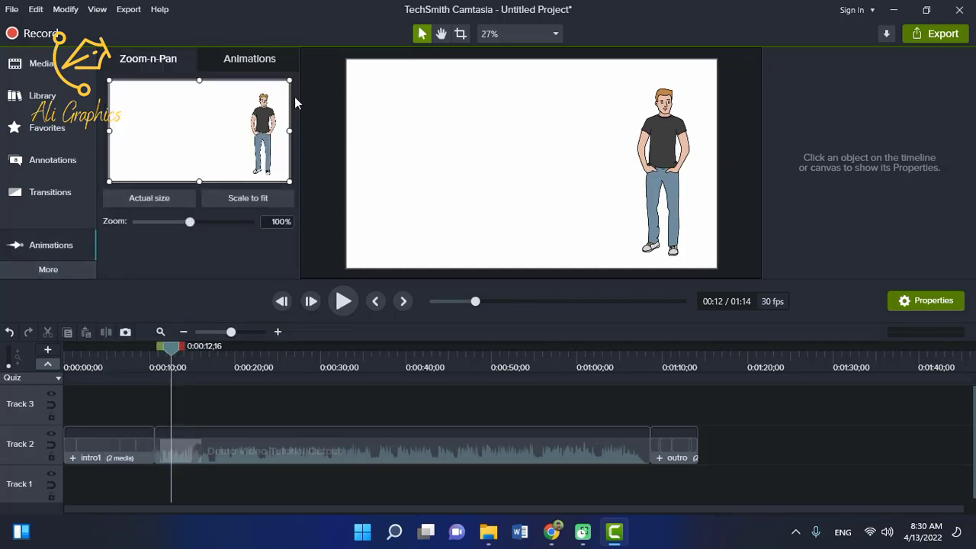
pyautogui.moveTo(168, 354); pyautogui.dragTo(225, 351)
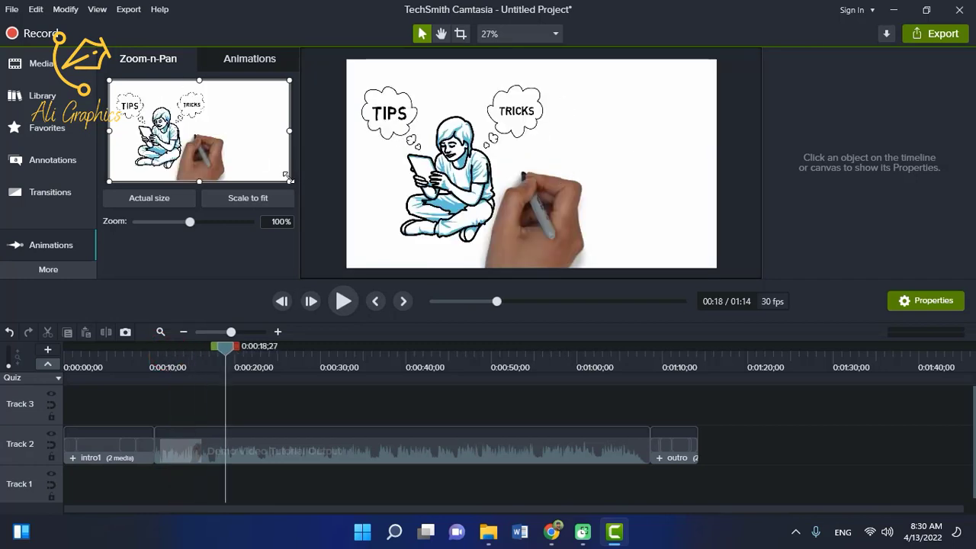
pyautogui.moveTo(290, 180); pyautogui.dragTo(218, 142)
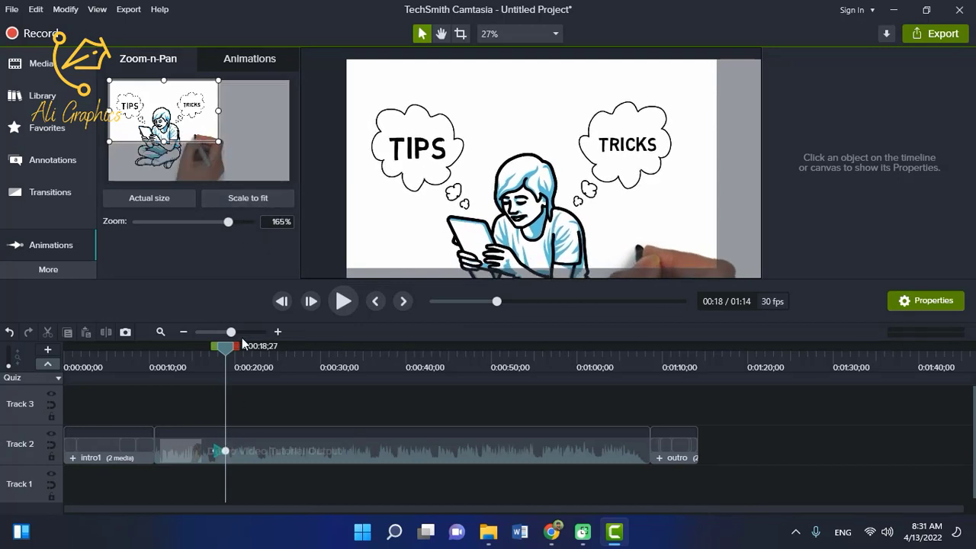
# Play back the zoom from about 15 seconds and delete its animation from the demo video clip
pyautogui.moveTo(225, 347); pyautogui.dragTo(194, 348)
pyautogui.click(328, 305)
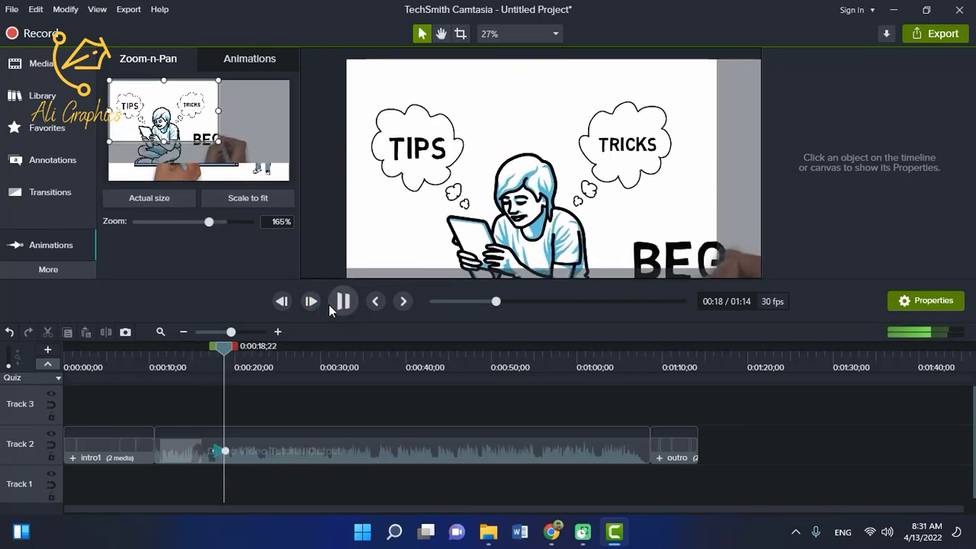
pyautogui.click(330, 303)
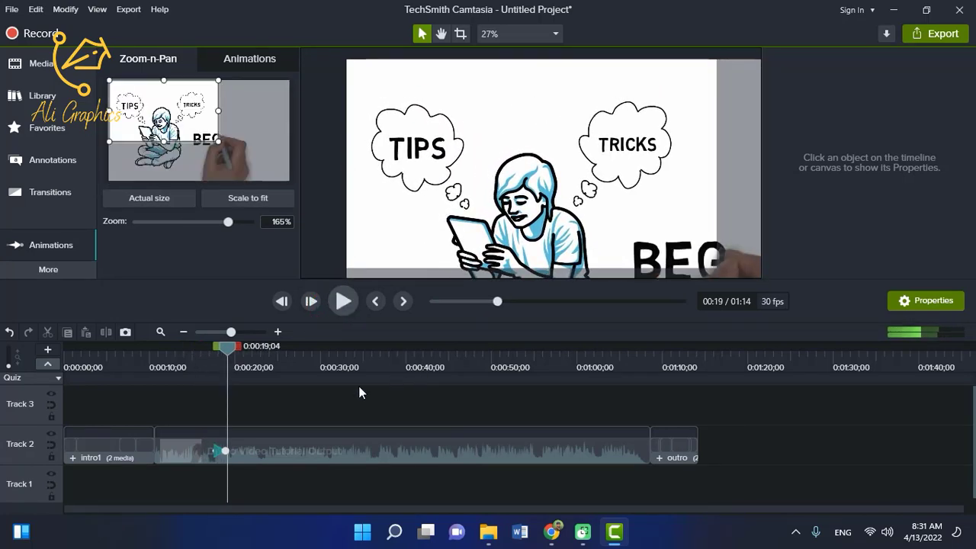
pyautogui.click(221, 450)
pyautogui.press('BackSpace')
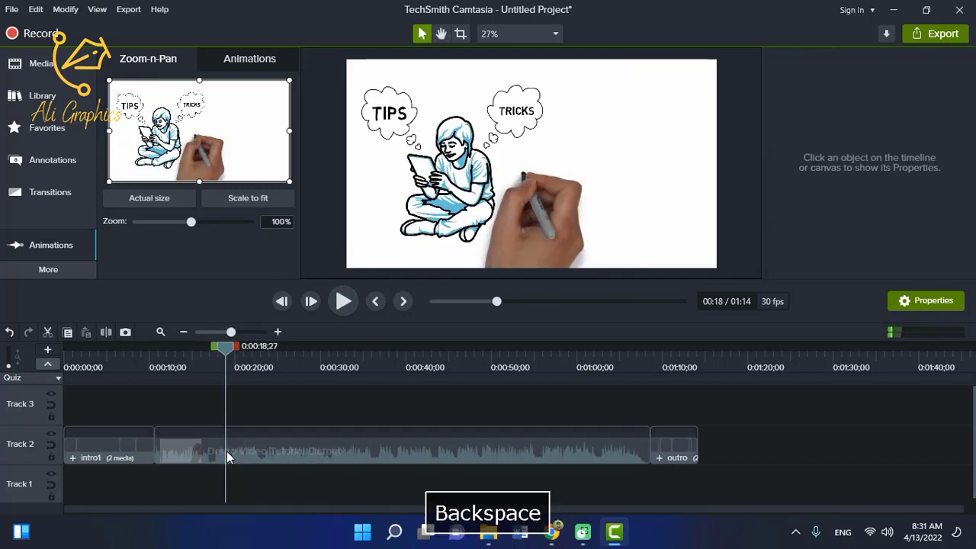
# Look through the Animations presets and the Cursor Effects collection
pyautogui.click(235, 56)
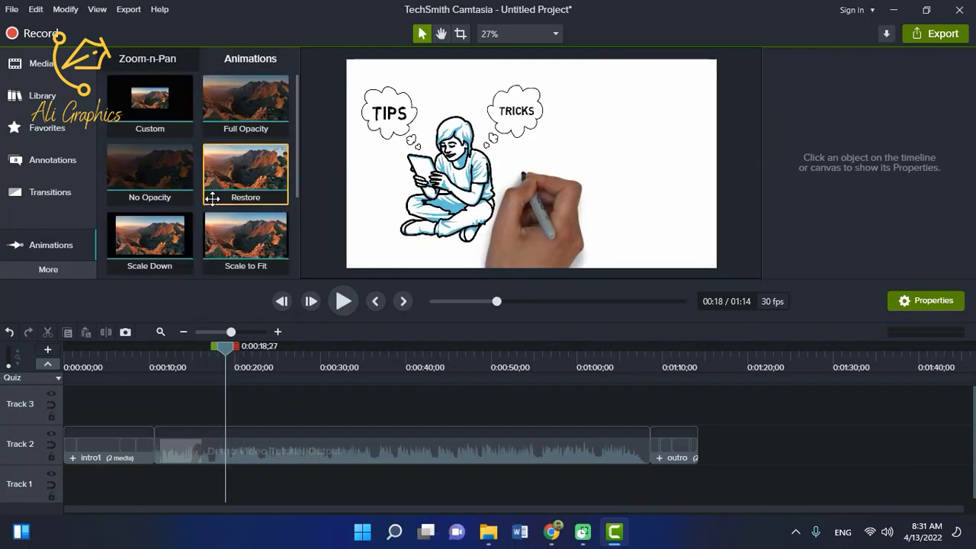
pyautogui.scroll(-3, 213, 194)
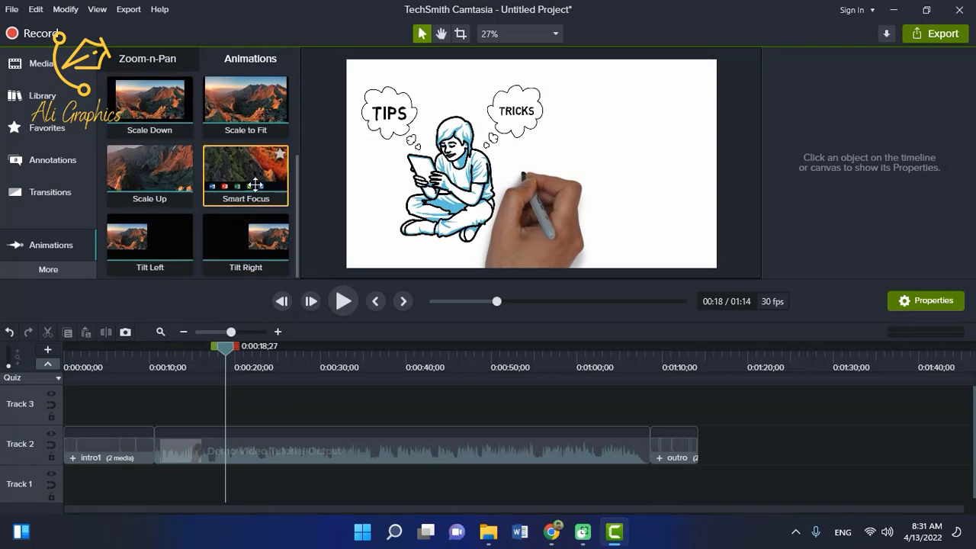
pyautogui.click(170, 70)
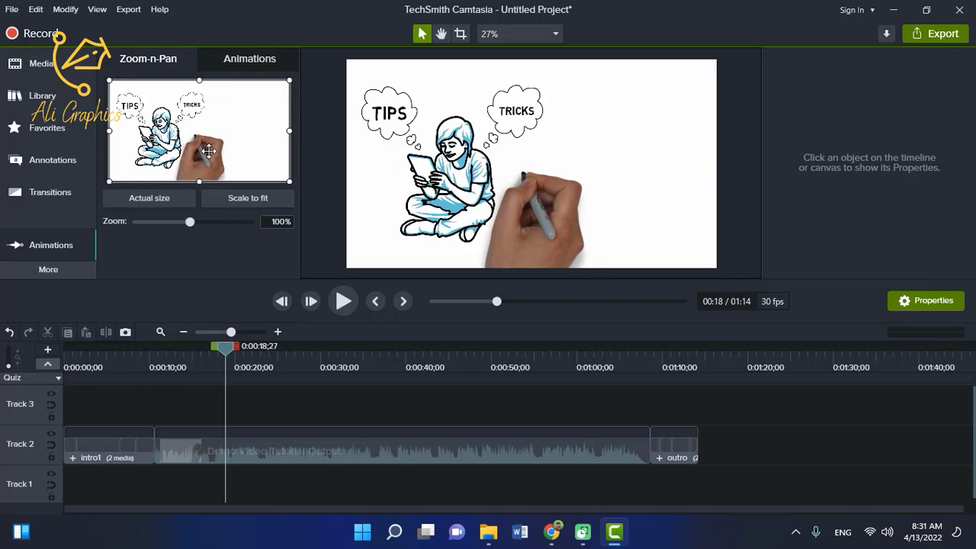
pyautogui.click(42, 275)
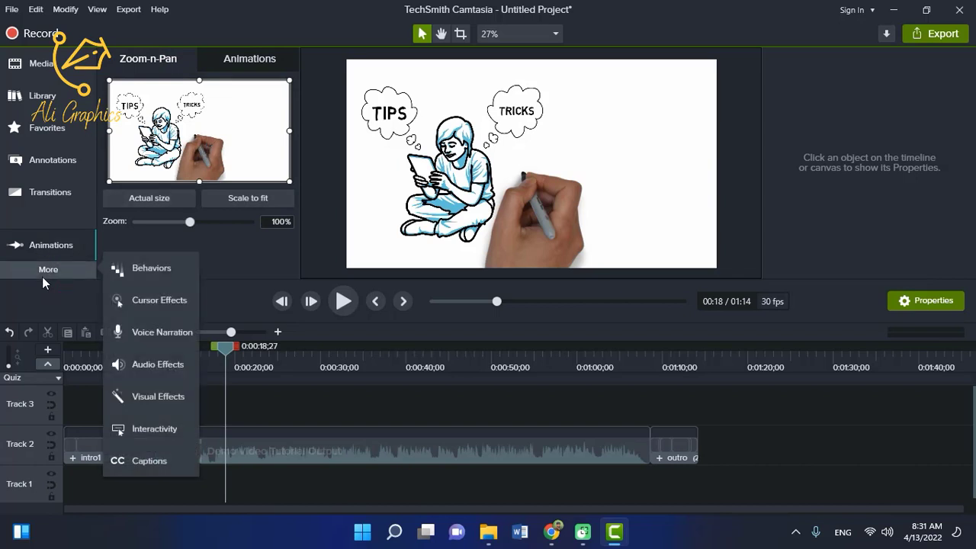
pyautogui.click(166, 308)
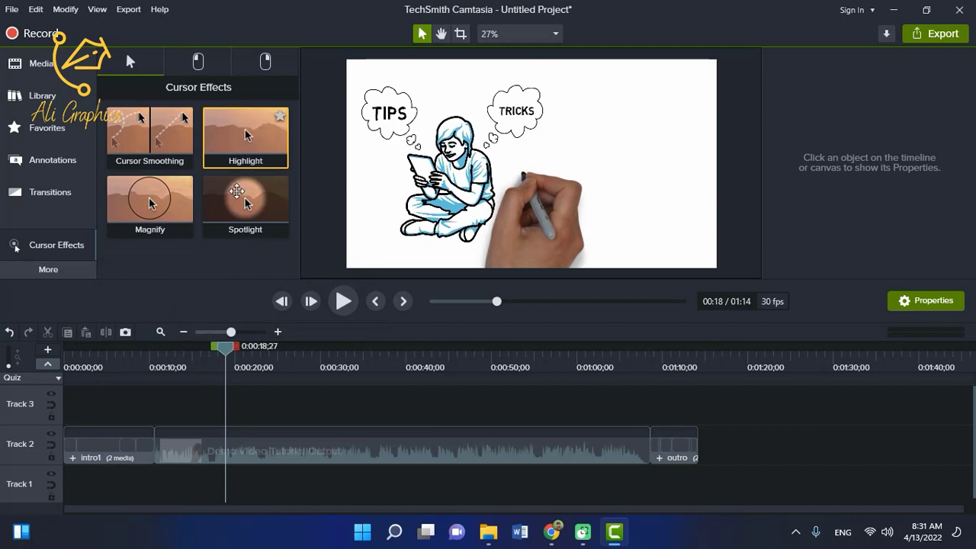
# Look at the Voice Narration settings and the Audio Effects and Visual Effects collections
pyautogui.click(92, 272)
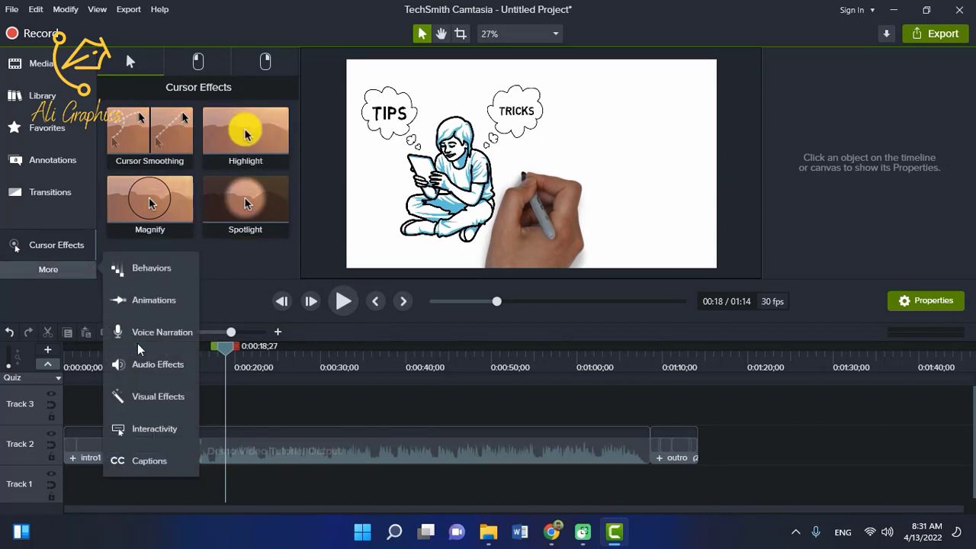
pyautogui.click(145, 333)
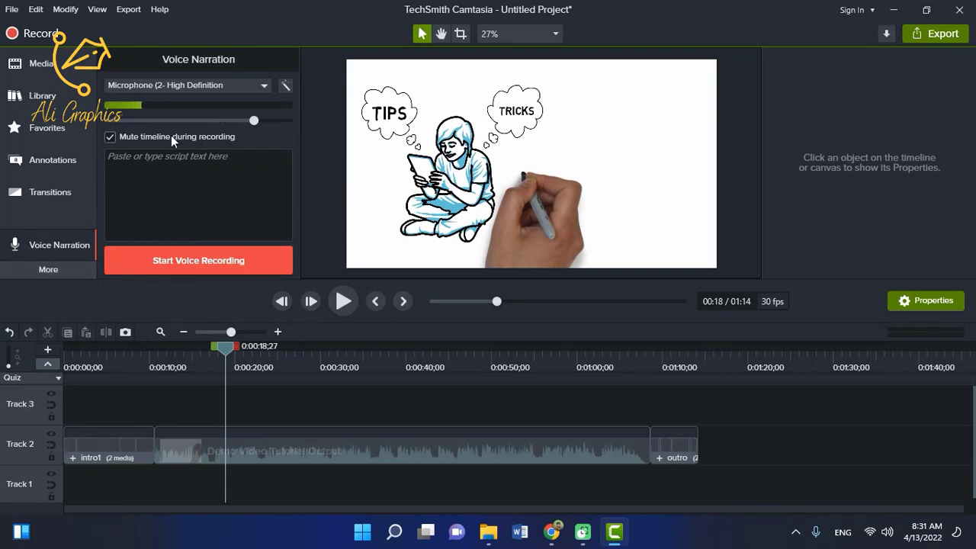
pyautogui.click(38, 271)
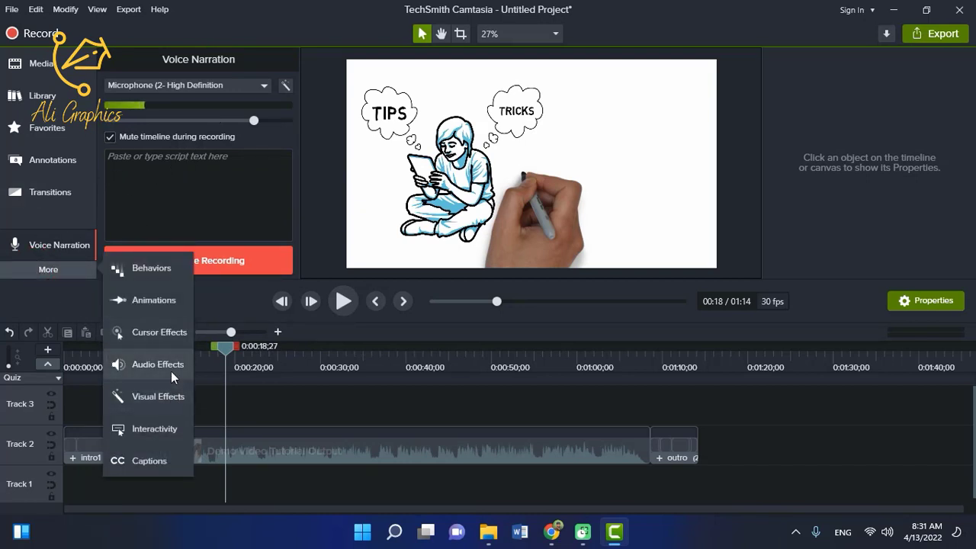
pyautogui.click(173, 369)
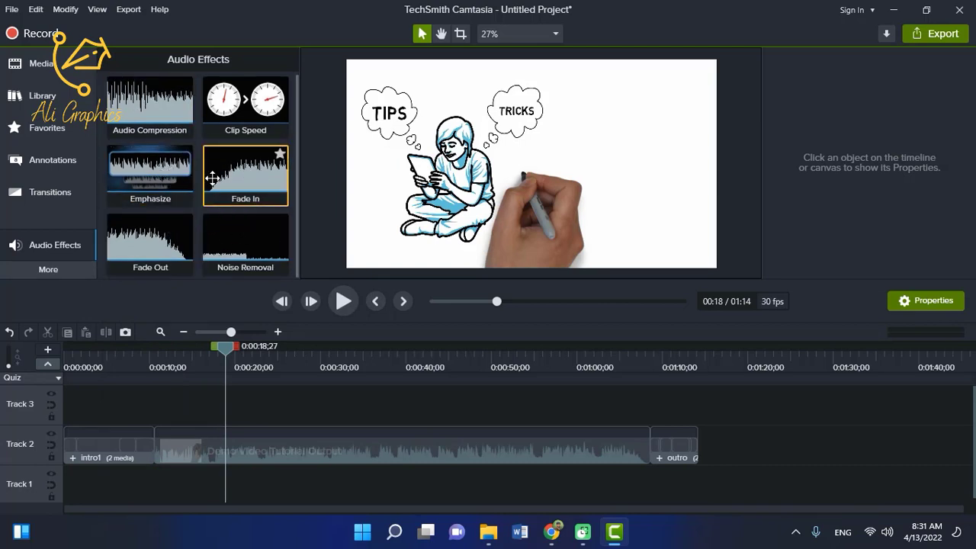
pyautogui.click(69, 269)
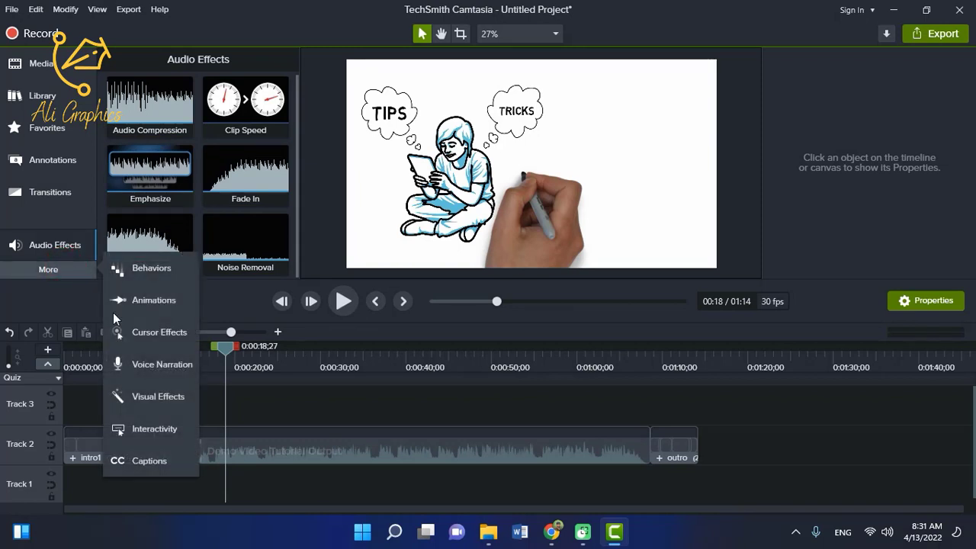
pyautogui.click(159, 403)
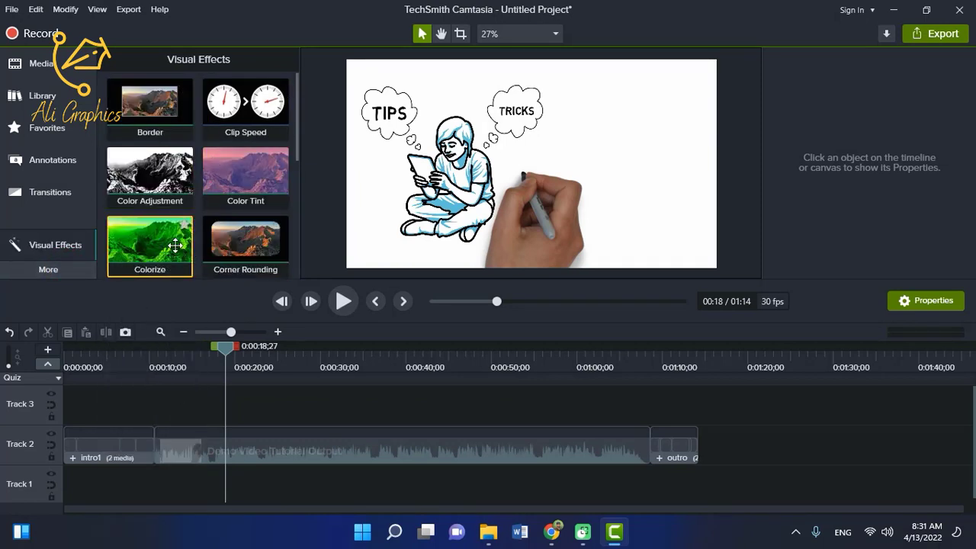
# Try the Colorize visual effect on the demo video clip and undo it
pyautogui.scroll(-1, 174, 251)
pyautogui.moveTo(172, 219); pyautogui.dragTo(258, 441)
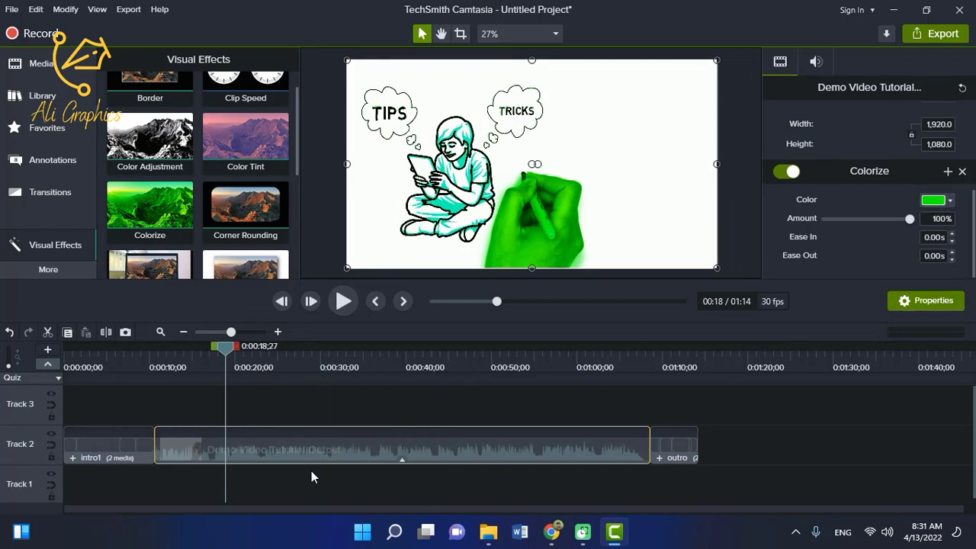
pyautogui.hotkey('ctrl', 'z')
# Try the Device Frame visual effect on the demo video clip and undo it
pyautogui.scroll(-3, 247, 183)
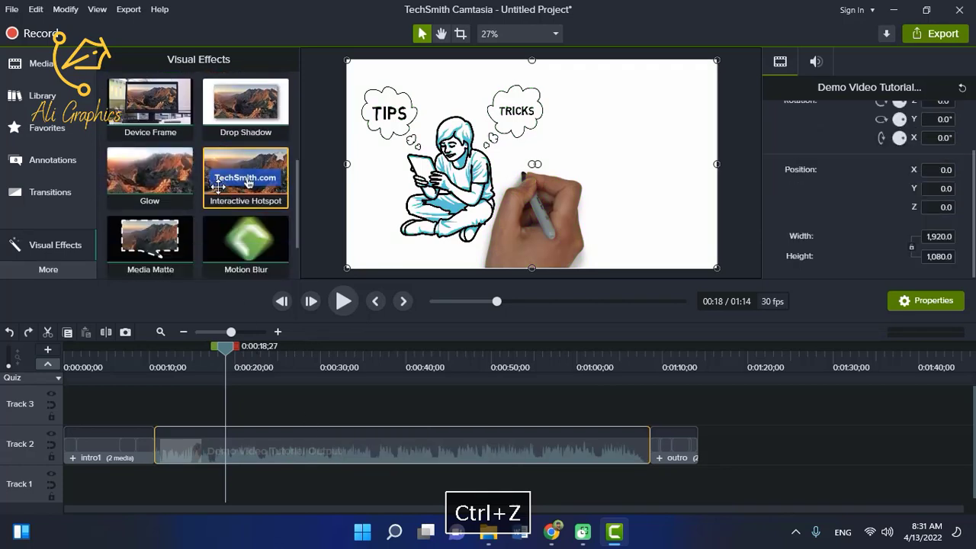
pyautogui.scroll(1, 218, 186)
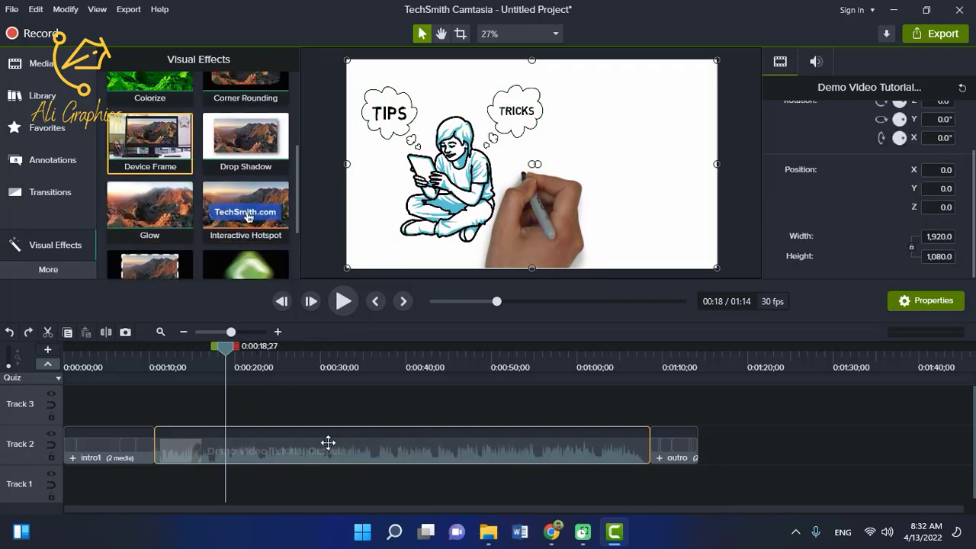
pyautogui.moveTo(328, 443); pyautogui.dragTo(299, 443)
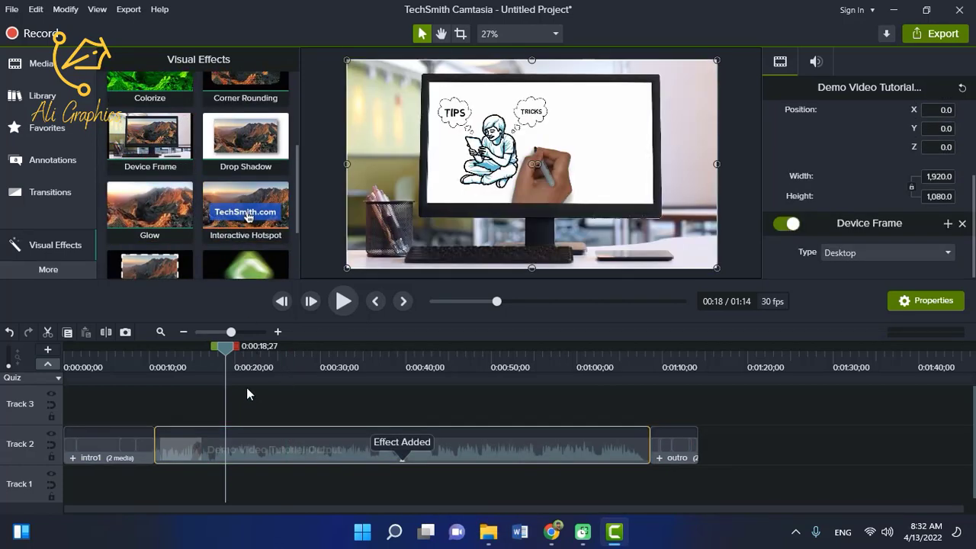
pyautogui.hotkey('ctrl', 'z')
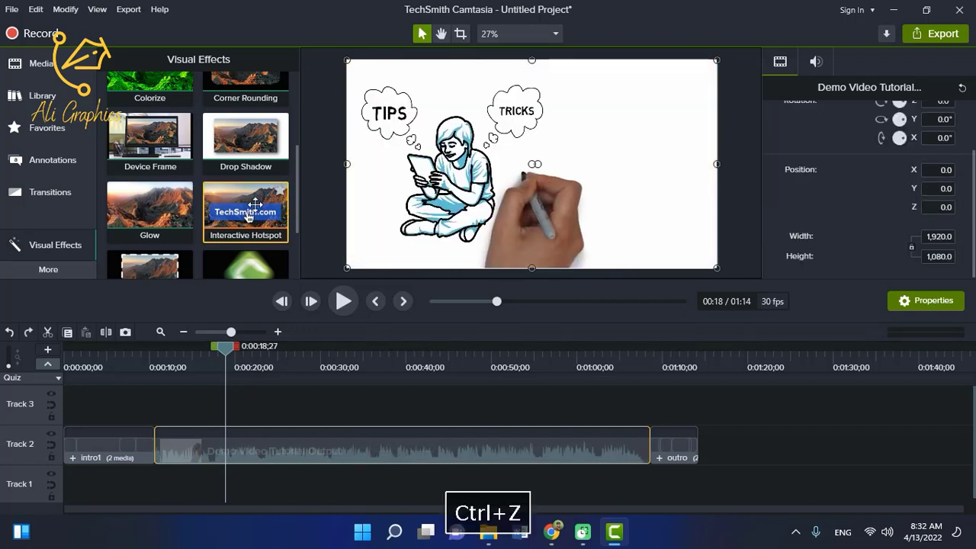
# Look through the remaining visual effects, the Interactivity quiz options and the Captions tools, moving the playhead to about 38 seconds
pyautogui.scroll(-2, 254, 206)
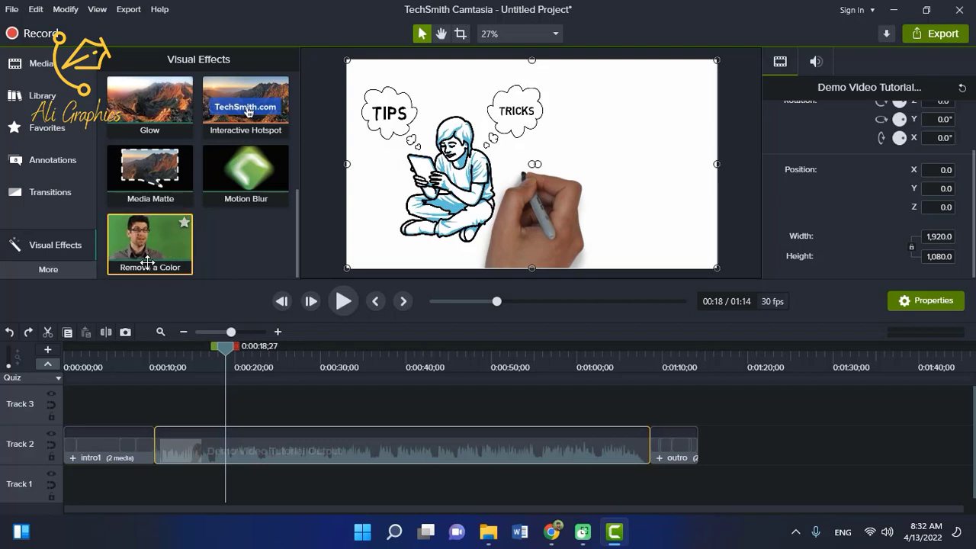
pyautogui.click(66, 273)
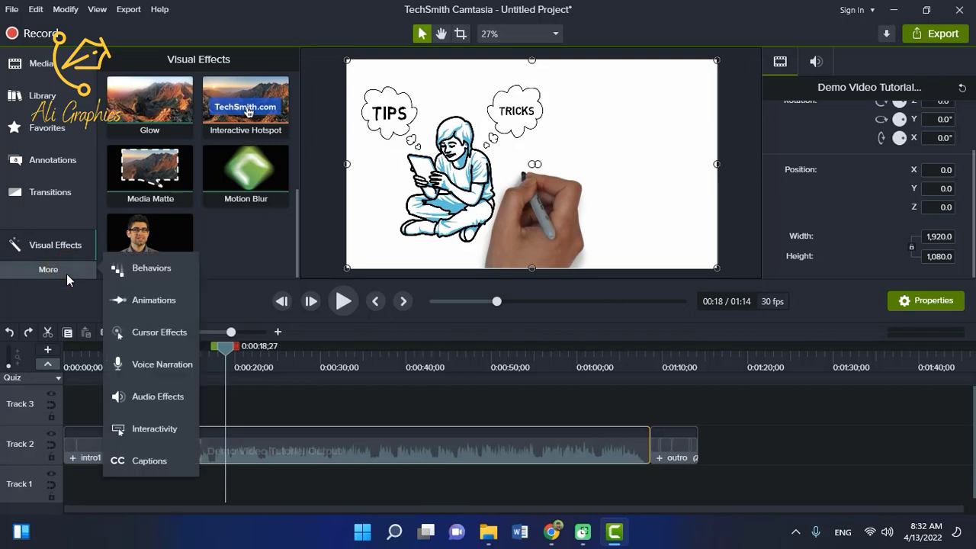
pyautogui.click(165, 432)
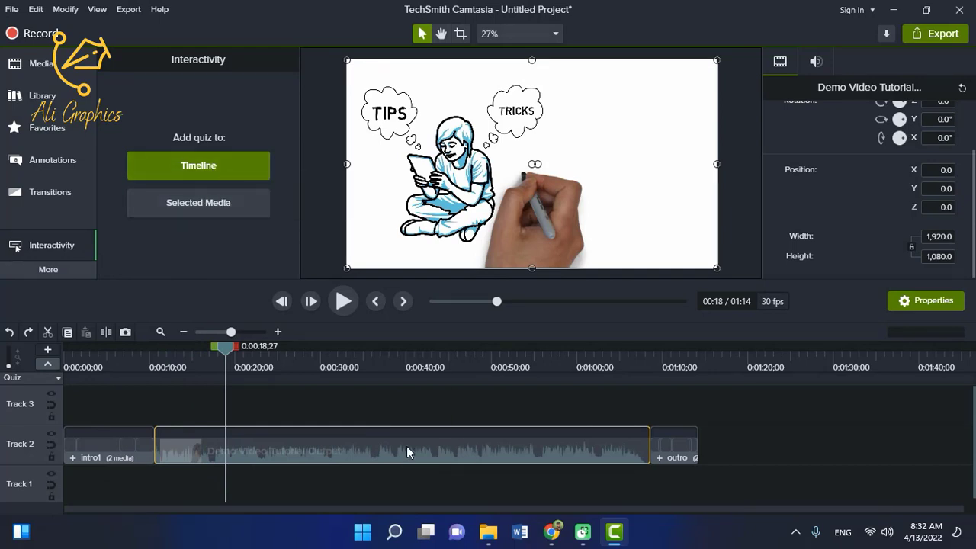
pyautogui.moveTo(227, 353)
pyautogui.mouseDown()
pyautogui.moveTo(269, 353)
pyautogui.moveTo(237, 352)
pyautogui.mouseUp()
pyautogui.click(78, 272)
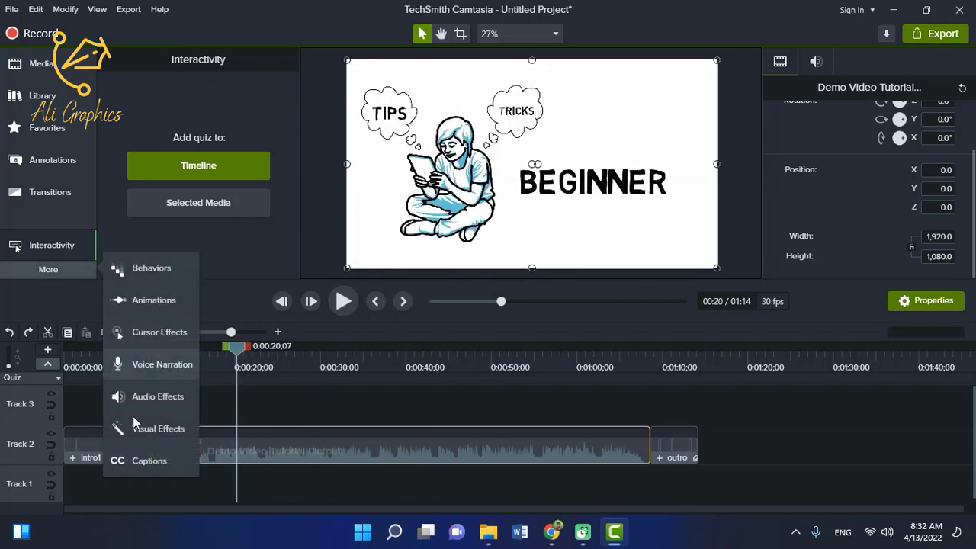
pyautogui.click(137, 464)
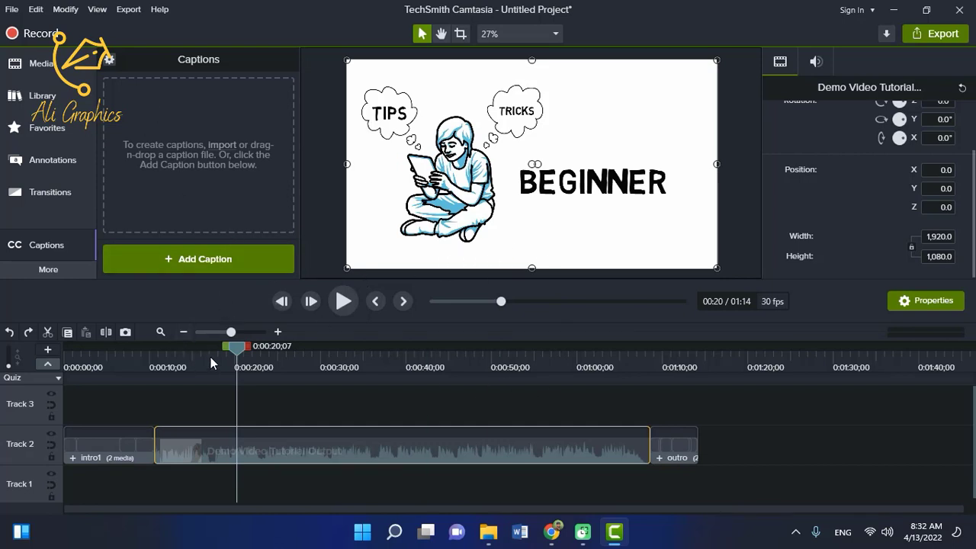
pyautogui.moveTo(237, 357); pyautogui.dragTo(389, 353)
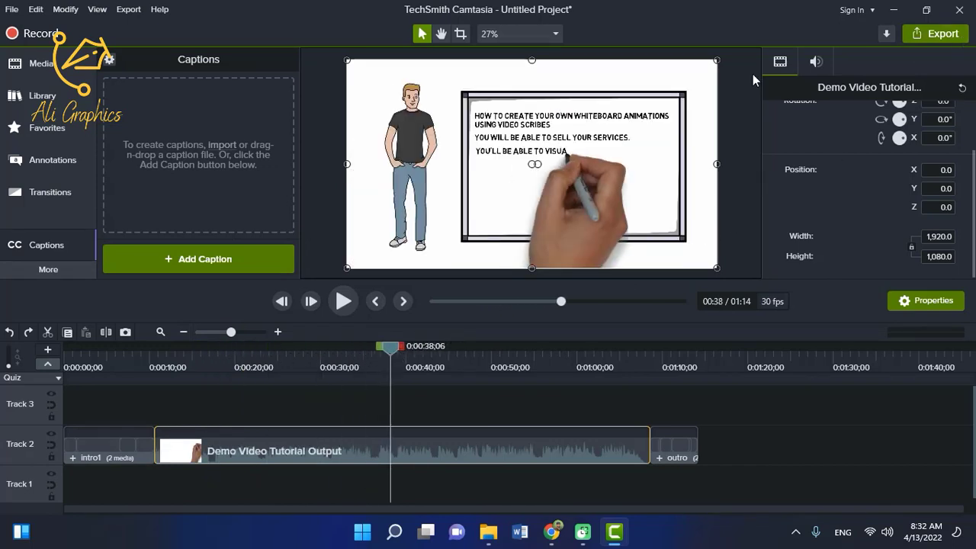
# Start saving the project and browse to the parent folder containing the other source projects
pyautogui.click(11, 10)
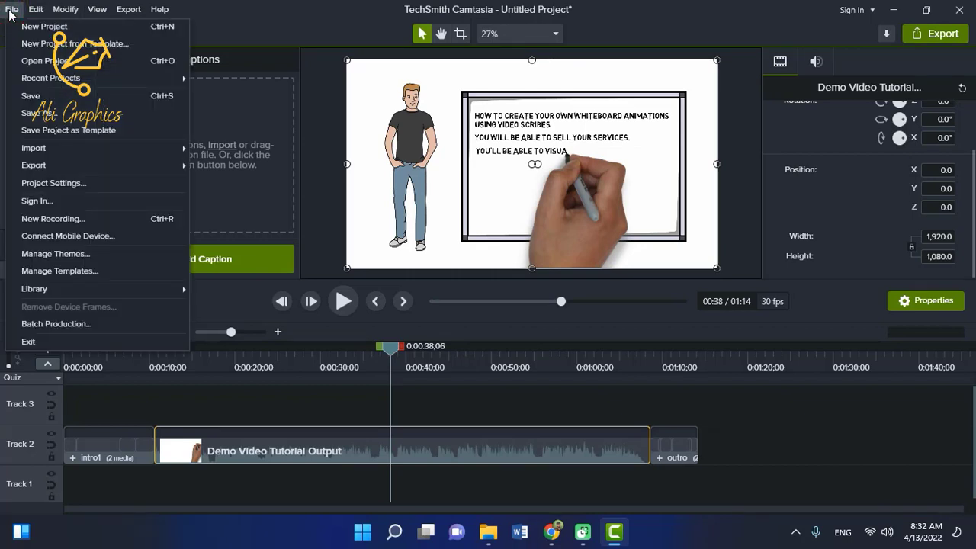
pyautogui.click(69, 99)
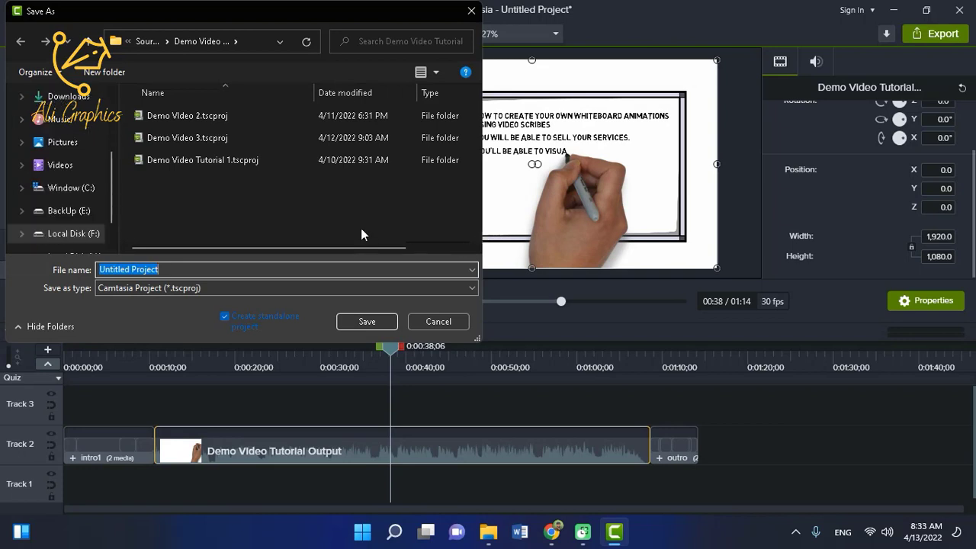
pyautogui.scroll(2, 65, 153)
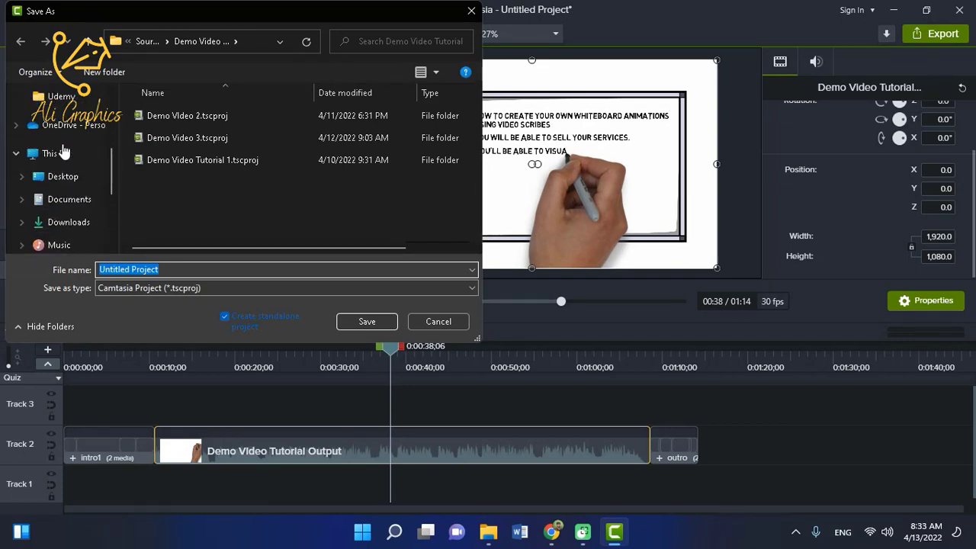
pyautogui.scroll(-3, 64, 152)
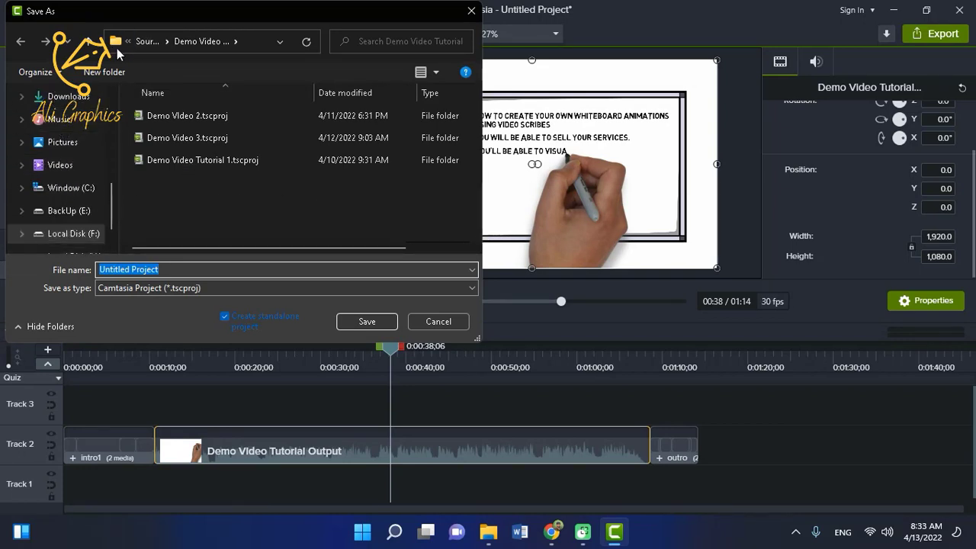
pyautogui.click(88, 41)
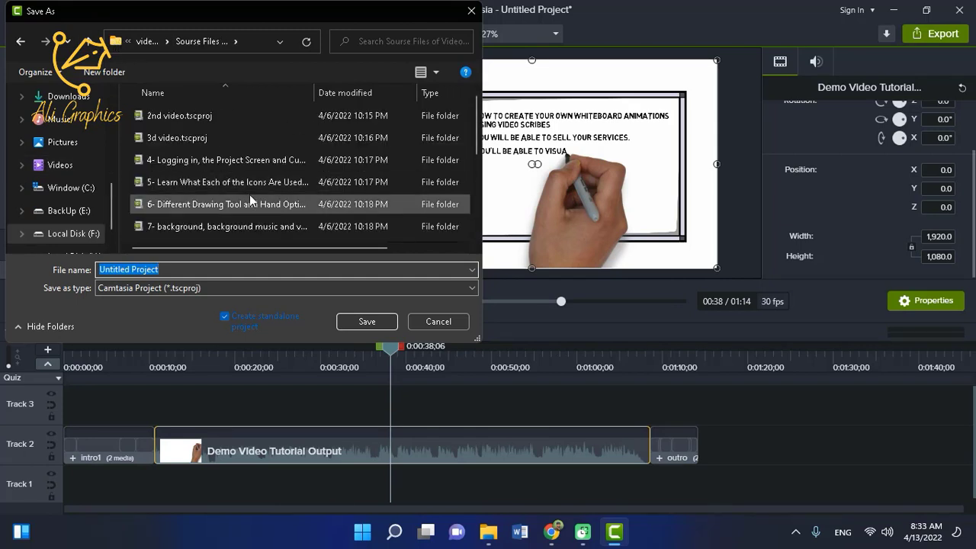
pyautogui.scroll(-3, 250, 194)
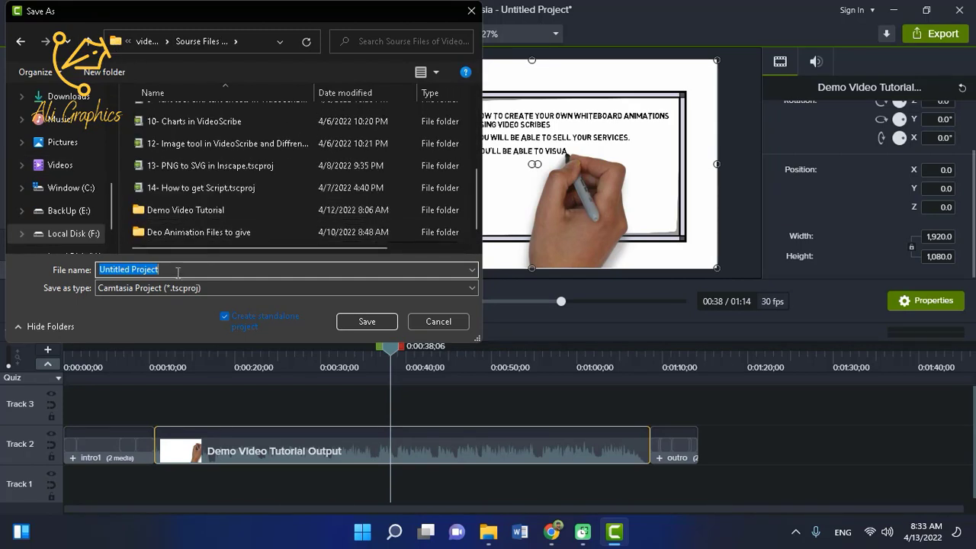
# Try the file name "Demo video tutorial" and save the project as Untitled Project in the Demo Video Tutorial folder
pyautogui.write('Dem')
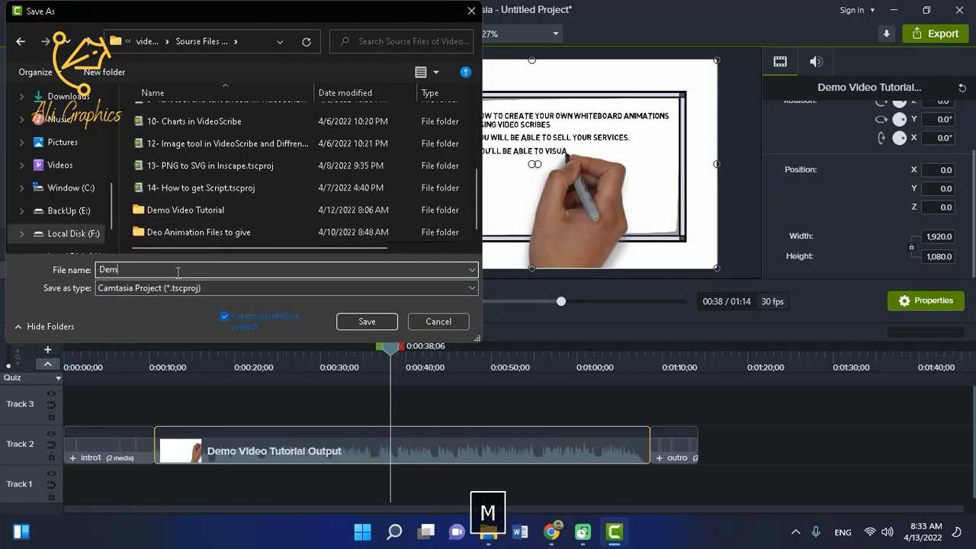
pyautogui.write('o video')
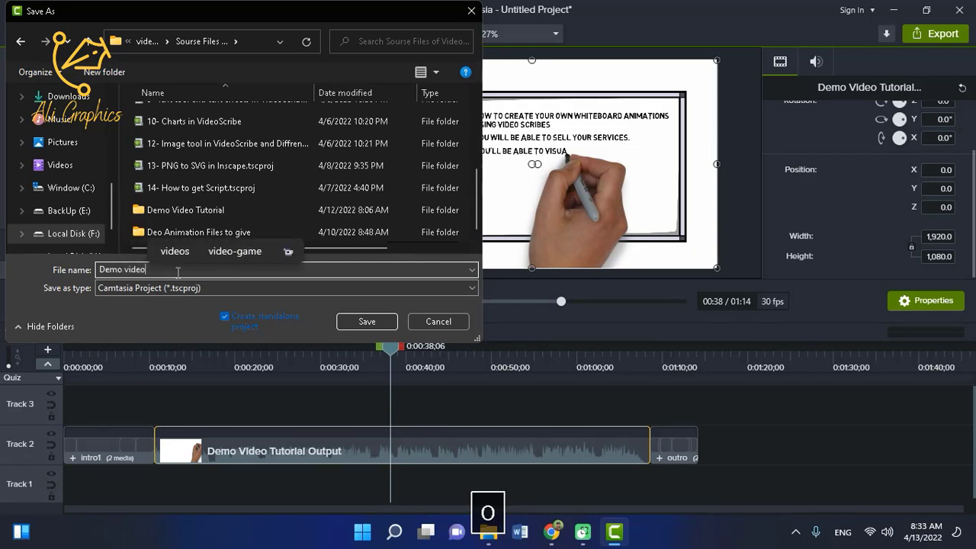
pyautogui.write(' tuto')
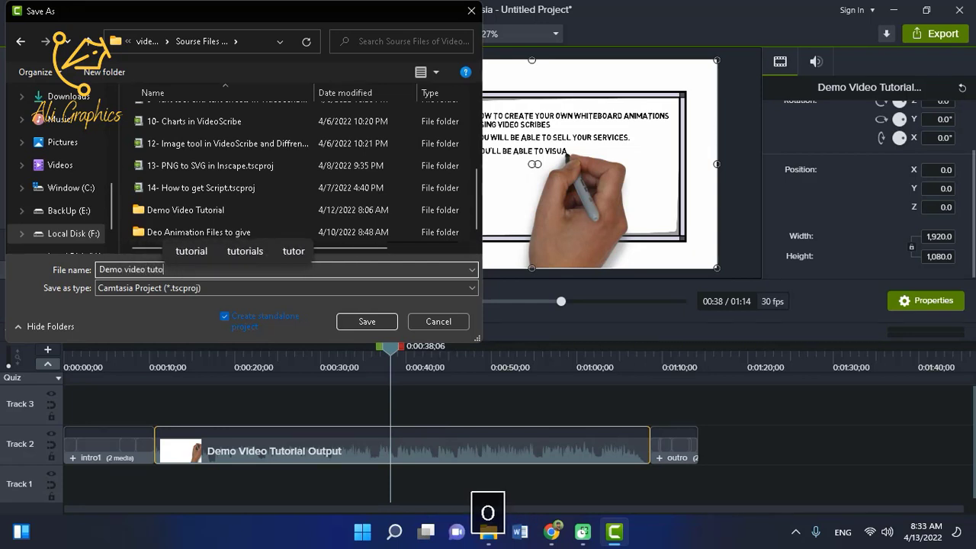
pyautogui.write('rial')
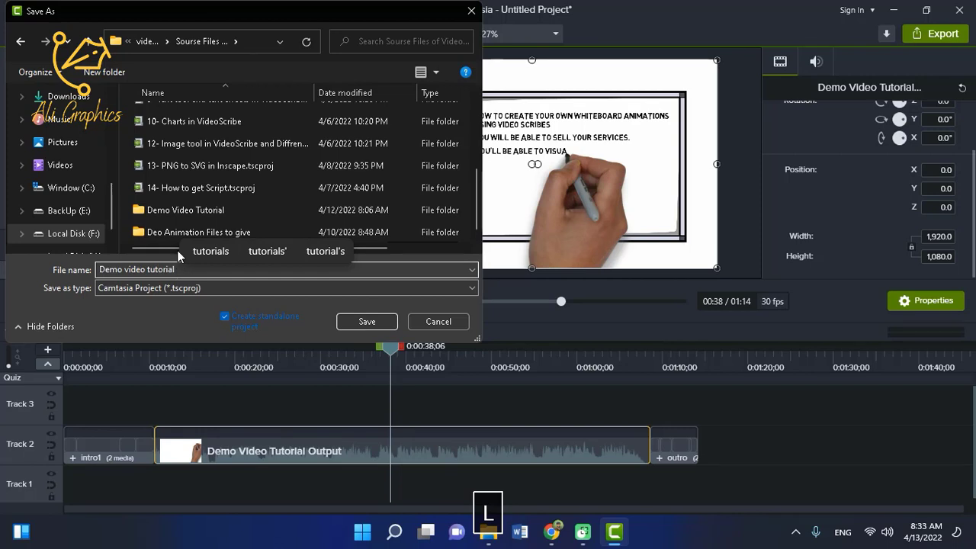
pyautogui.click(362, 322)
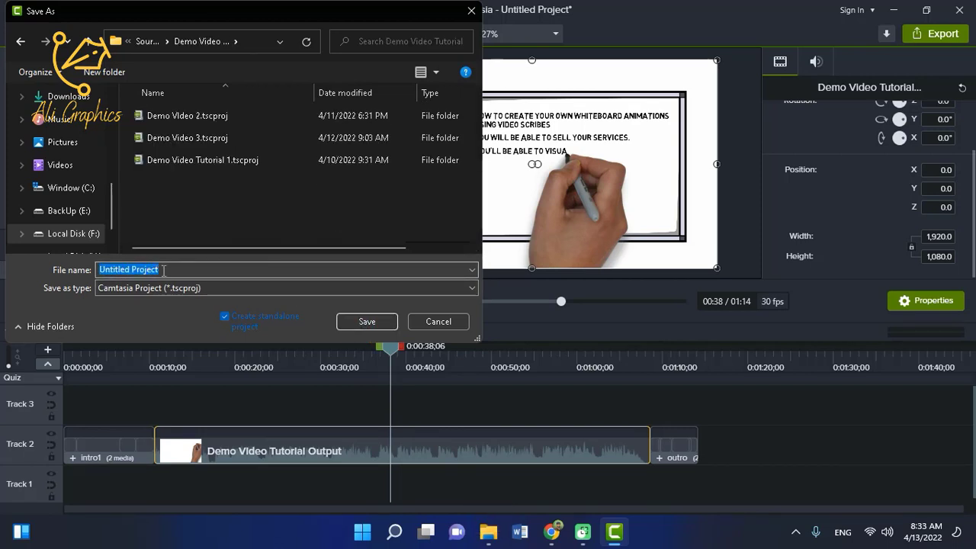
pyautogui.click(365, 322)
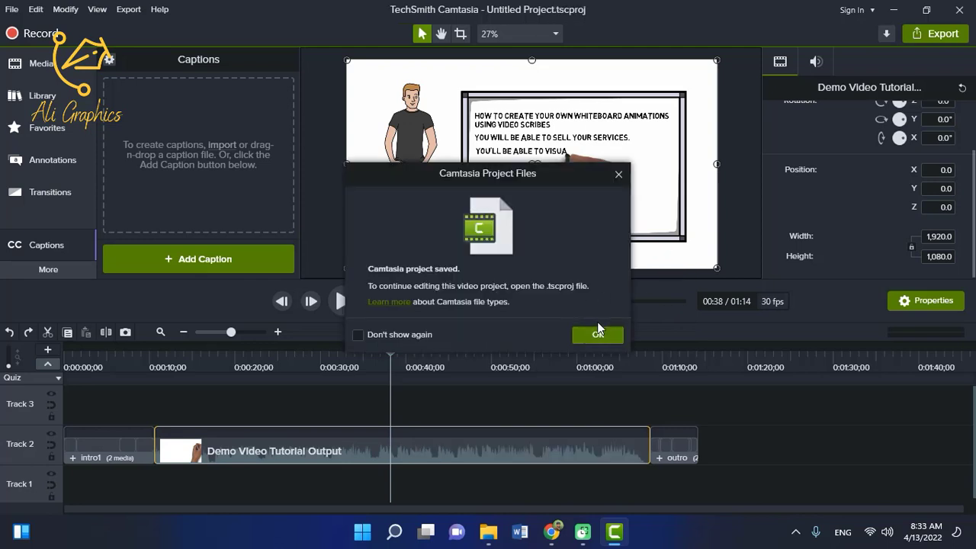
pyautogui.click(594, 330)
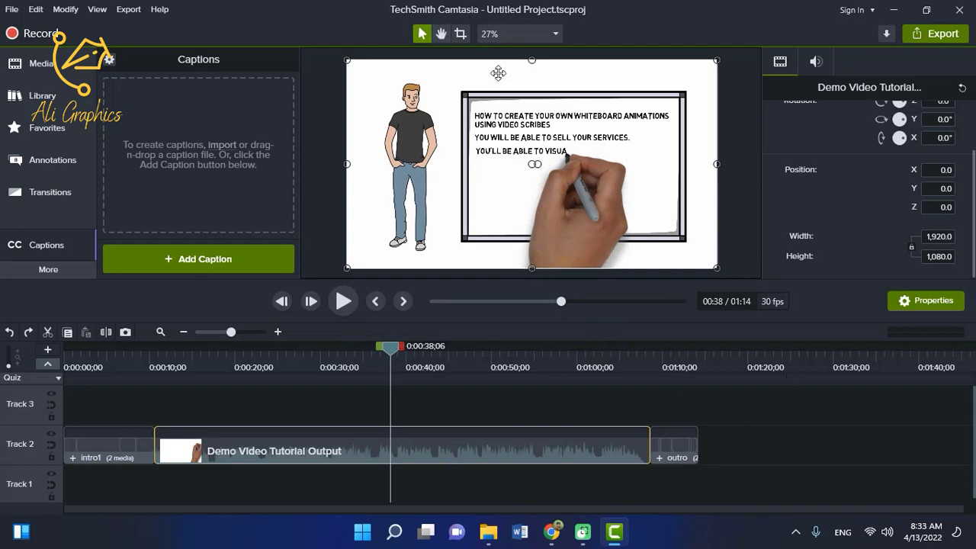
# Try cropping the demo video from its lower-left corner on the canvas and undo the crop
pyautogui.click(460, 34)
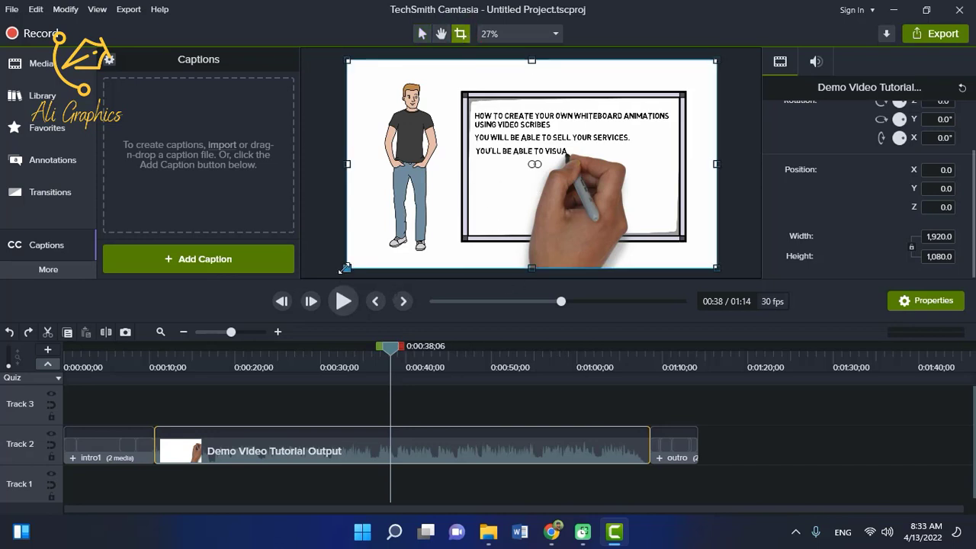
pyautogui.moveTo(347, 268); pyautogui.dragTo(424, 226)
pyautogui.hotkey('ctrl', 'z')
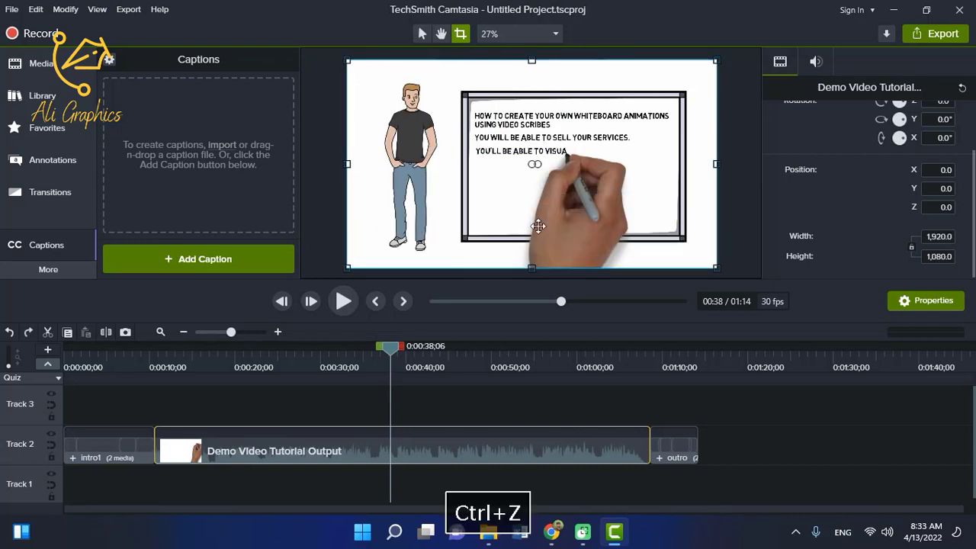
# Export the video locally with the MP4 only (up to 1080p) preset as Untitled Project in F:\videoscribe\Udemy\Demo Video Tutorials\ and start rendering
pyautogui.click(936, 35)
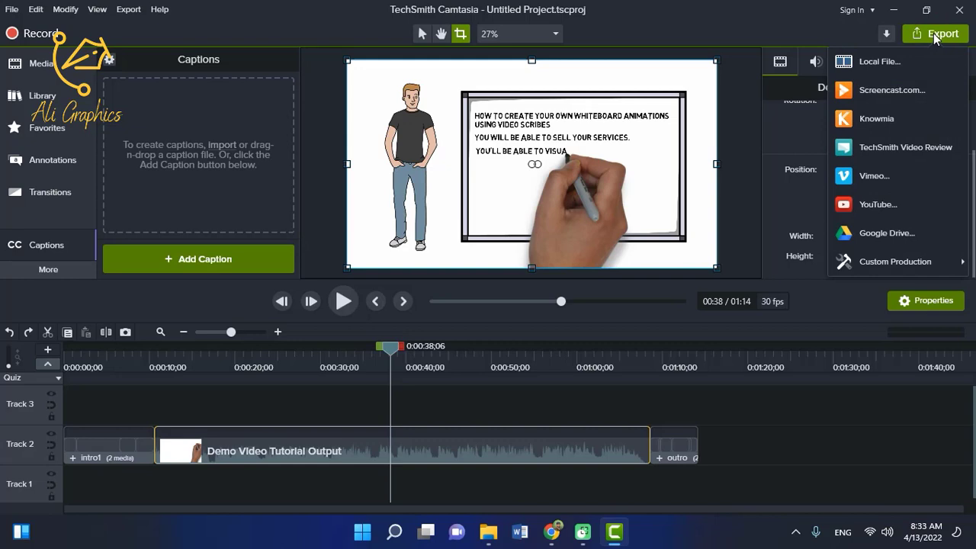
pyautogui.click(903, 62)
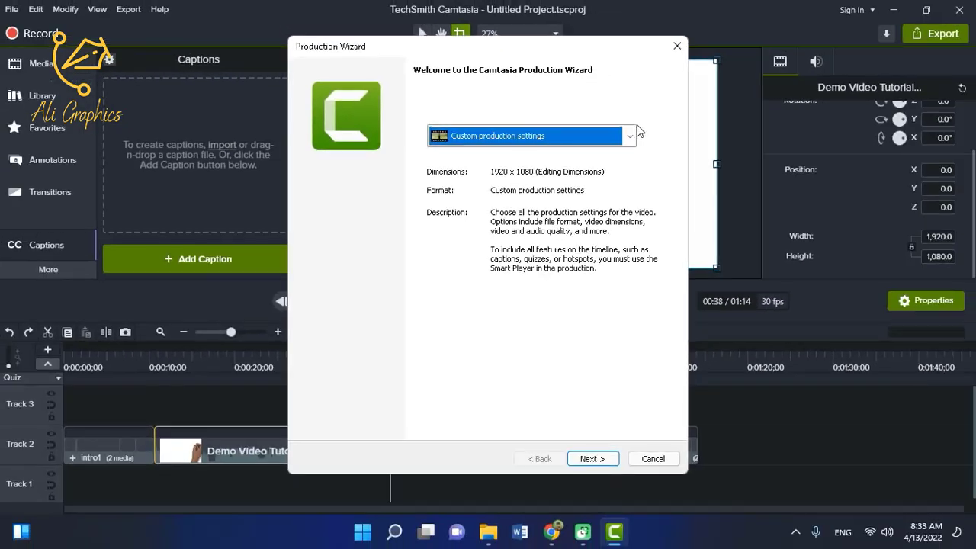
pyautogui.click(779, 168)
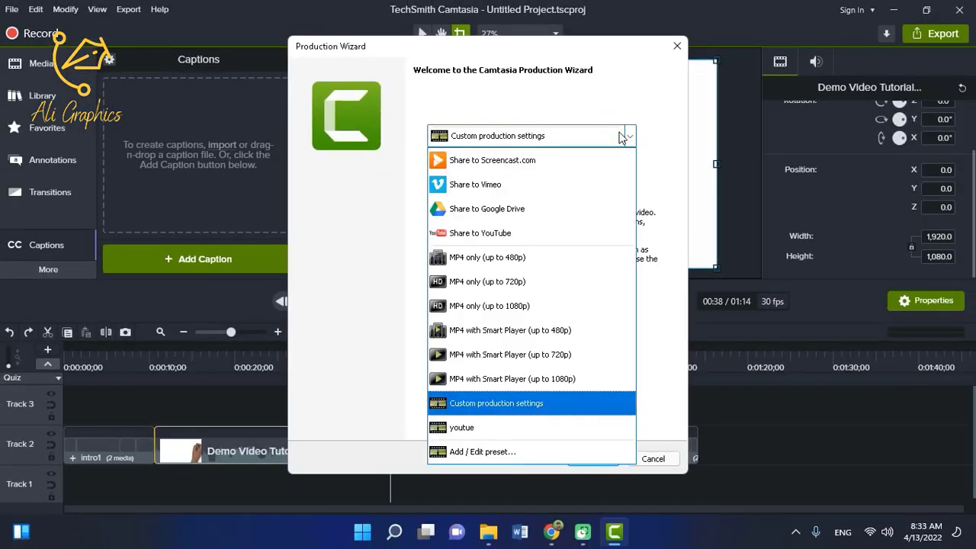
pyautogui.click(515, 307)
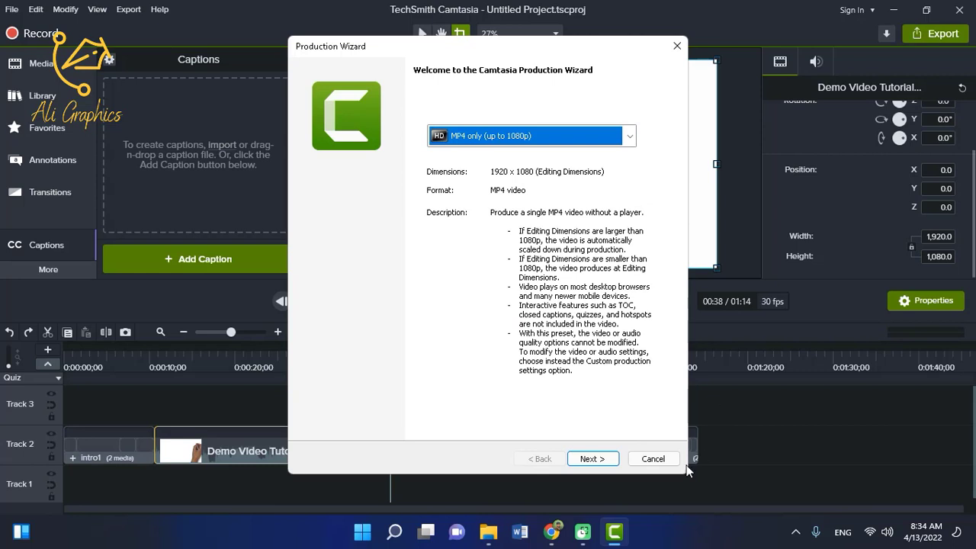
pyautogui.click(592, 458)
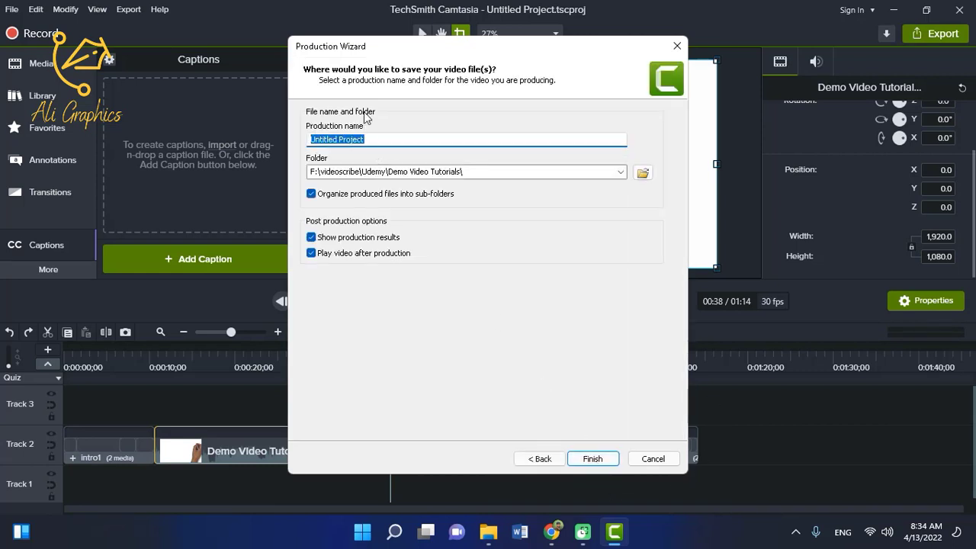
pyautogui.click(385, 139)
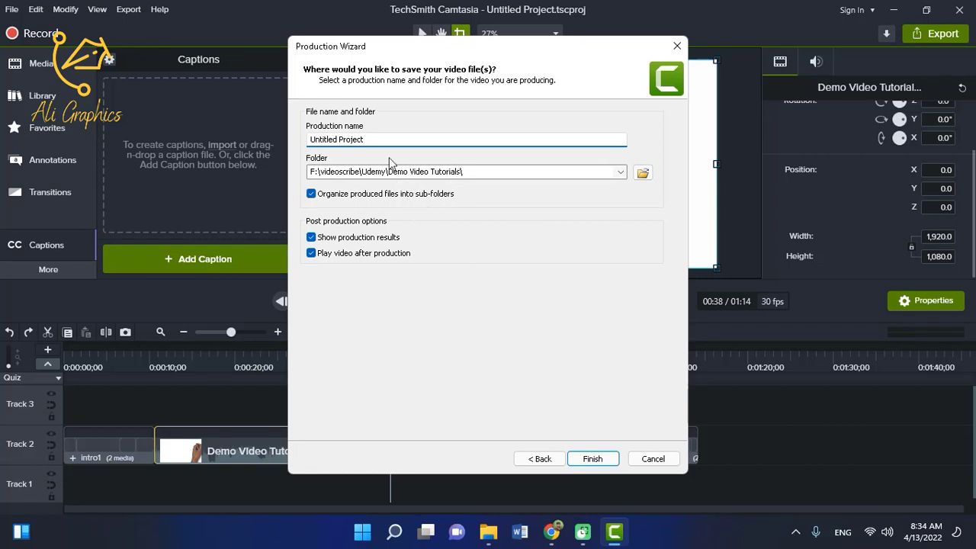
pyautogui.click(608, 459)
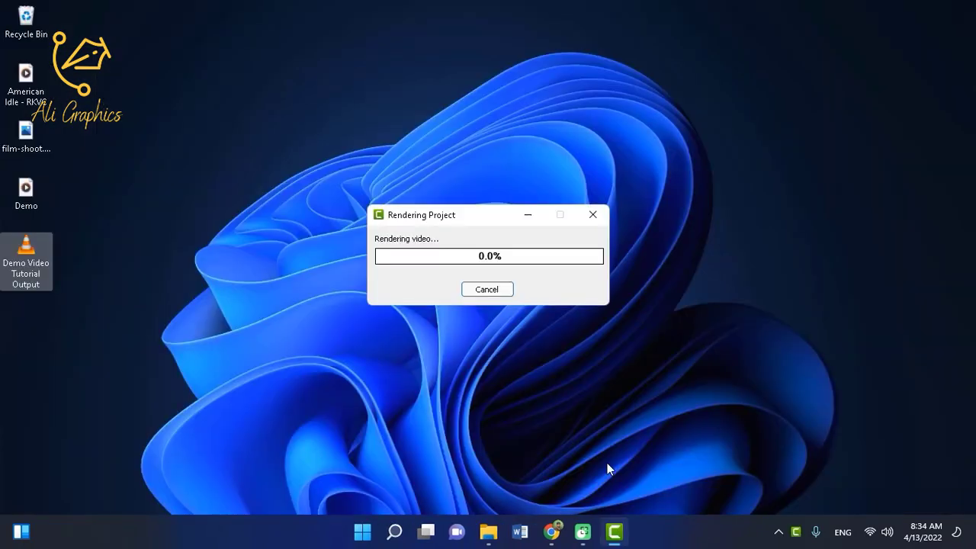